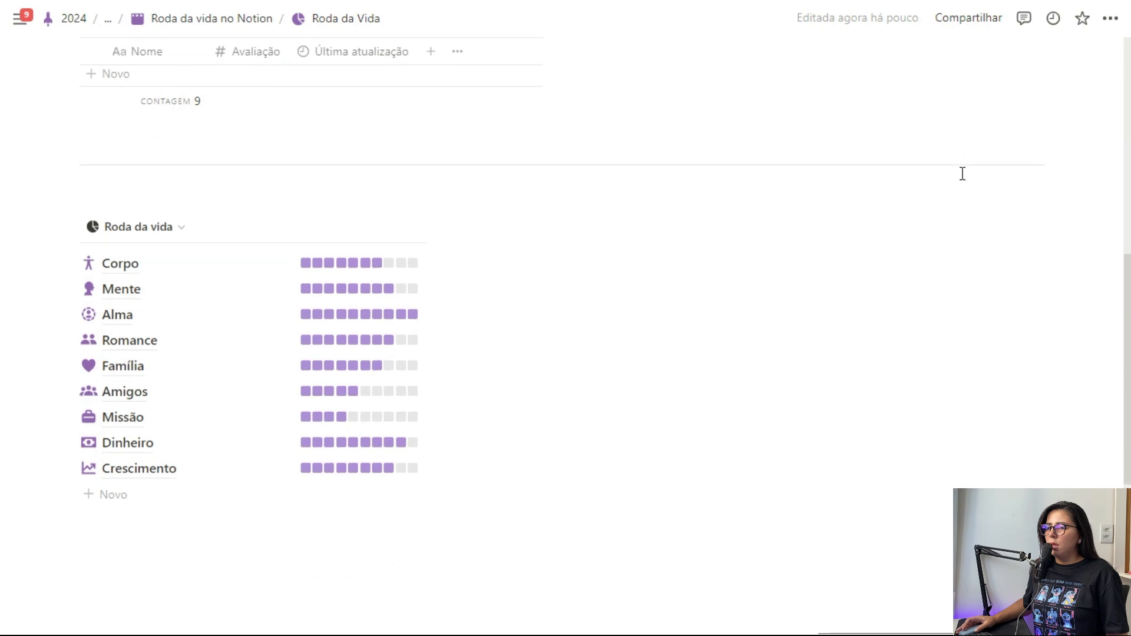
{"action": "scroll", "coordinate": [391, 151], "scroll_direction": "down", "scroll_amount": 1}
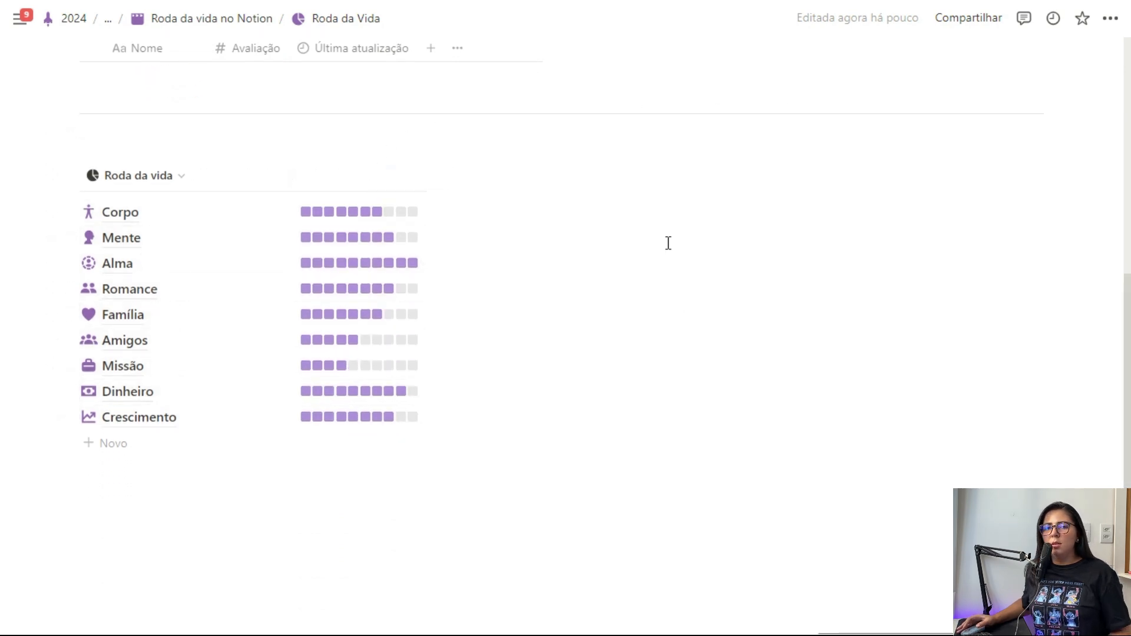
{"action": "scroll", "coordinate": [695, 271], "scroll_direction": "up", "scroll_amount": 10}
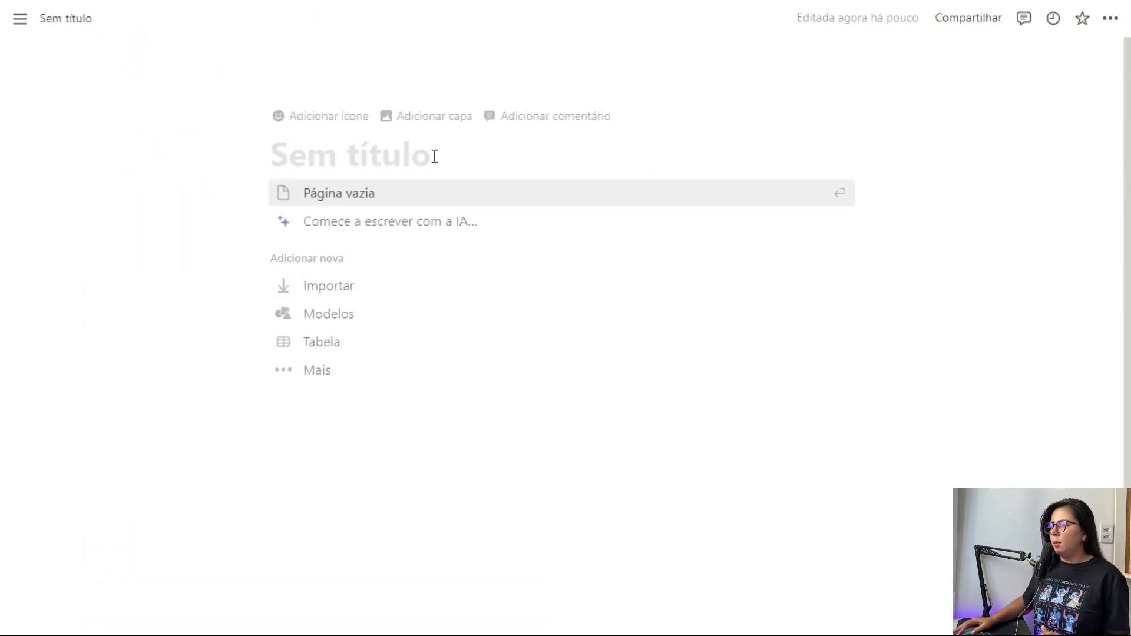
Title the new untitled page "Roda da Vida" and start its empty body.
{"action": "type", "text": "Roda "}
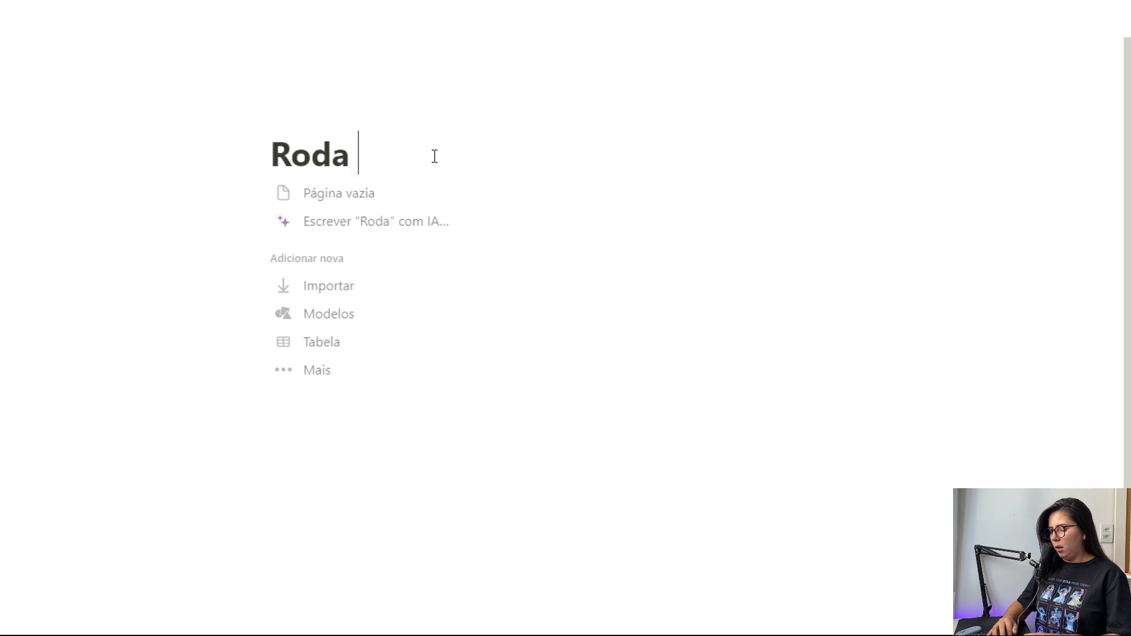
{"action": "type", "text": "da Vida"}
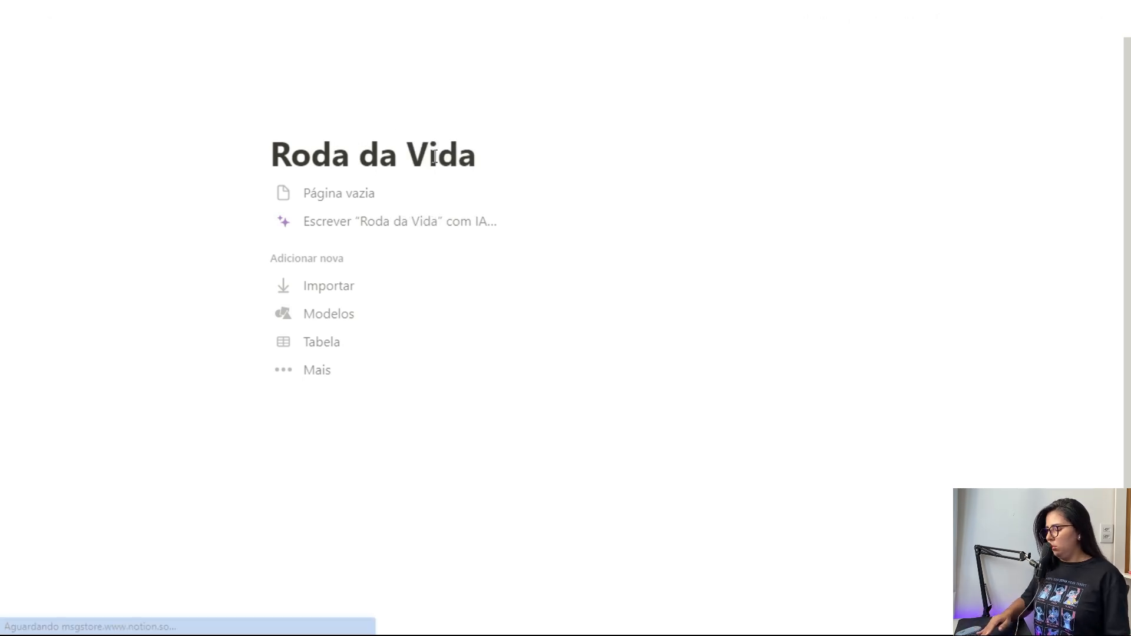
{"action": "key", "text": "Return"}
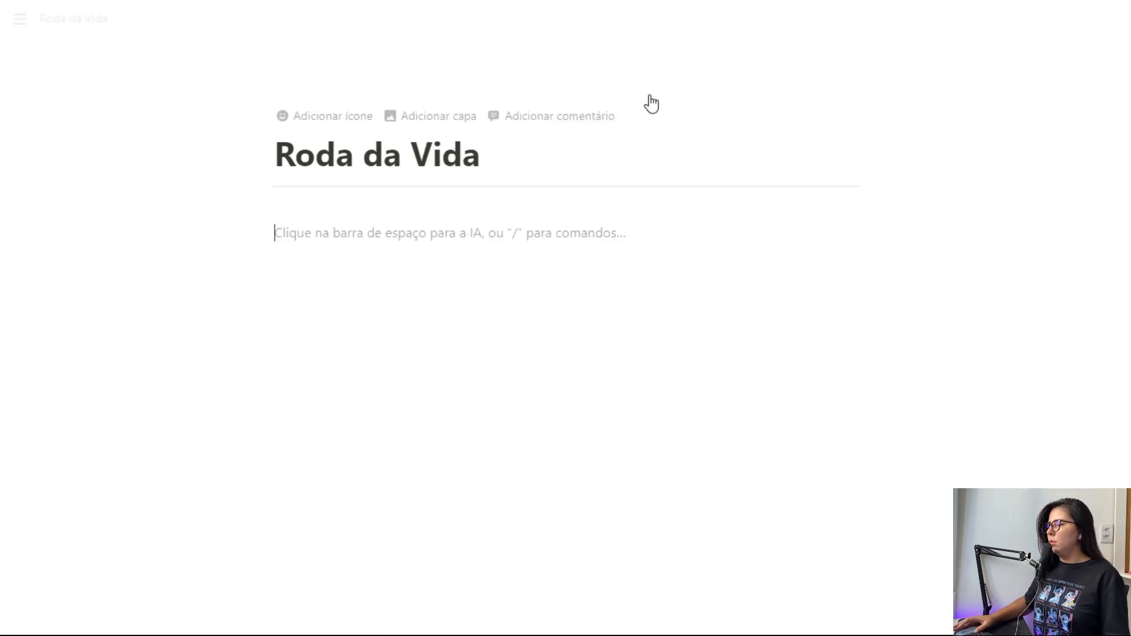
Set the Roda da Vida page to small text and full width.
{"action": "left_click", "coordinate": [1111, 18]}
{"action": "left_click", "coordinate": [1088, 137]}
{"action": "left_click", "coordinate": [1088, 161]}
{"action": "left_click", "coordinate": [341, 147]}
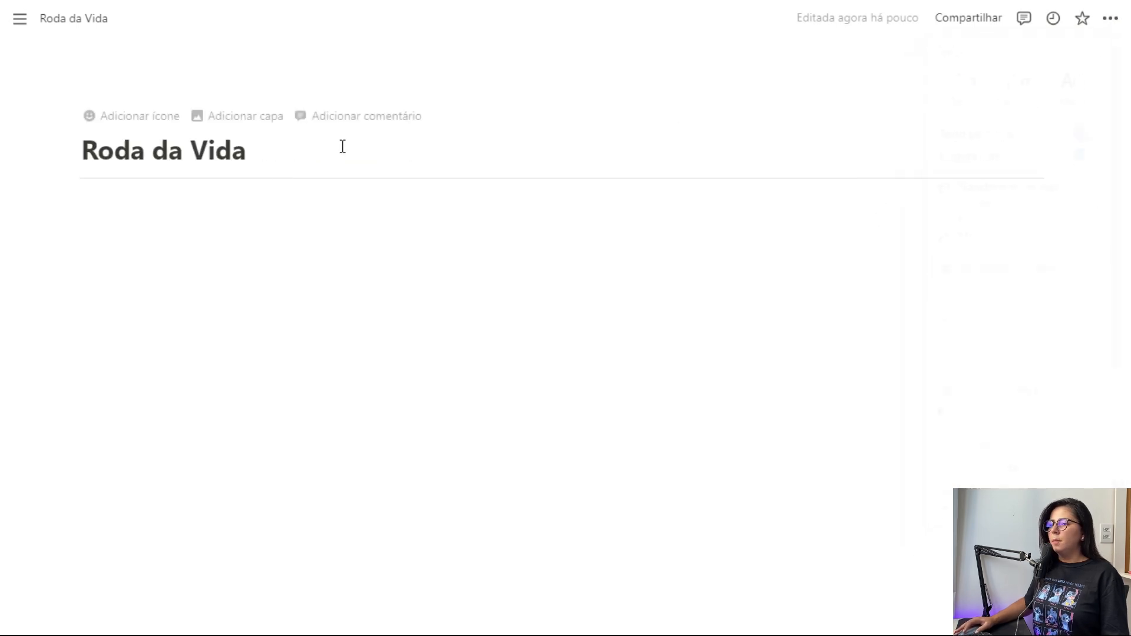
Give the Roda da Vida page a purple pie-chart icon instead of an emoji.
{"action": "left_click", "coordinate": [139, 127]}
{"action": "left_click", "coordinate": [138, 159]}
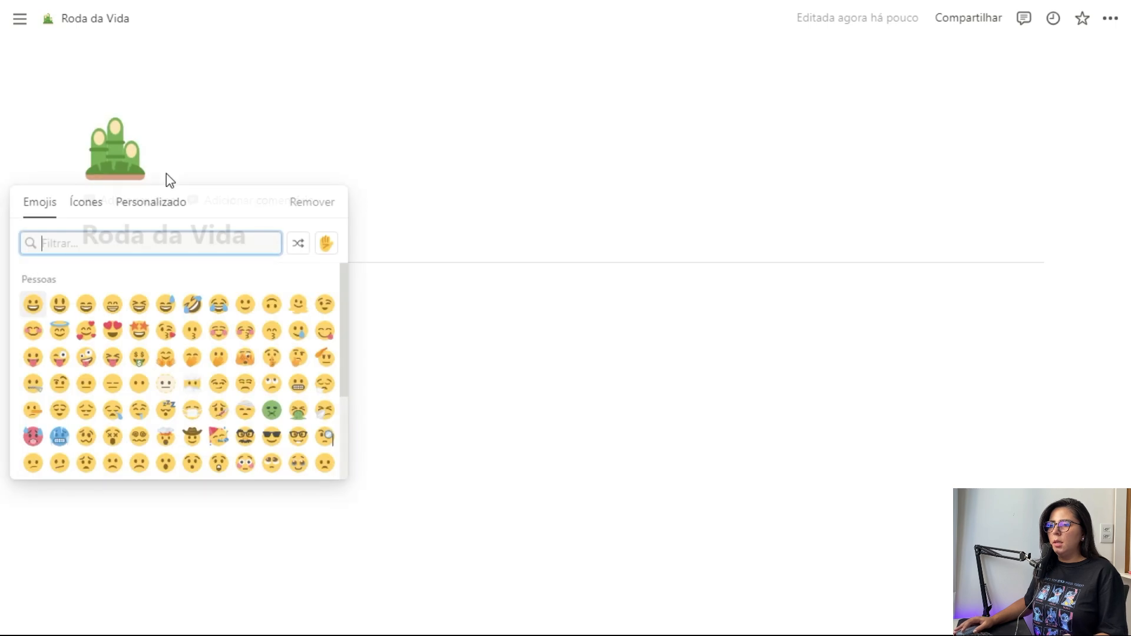
{"action": "left_click", "coordinate": [91, 207]}
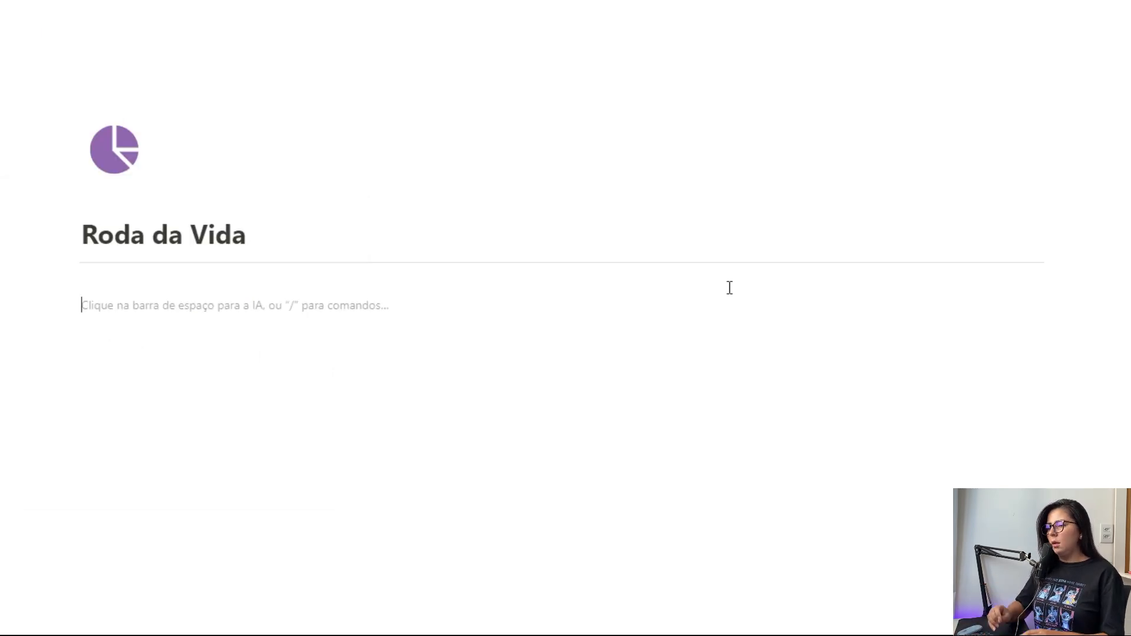
Insert an inline database in the page body and delete its Tags property.
{"action": "type", "text": "/tab"}
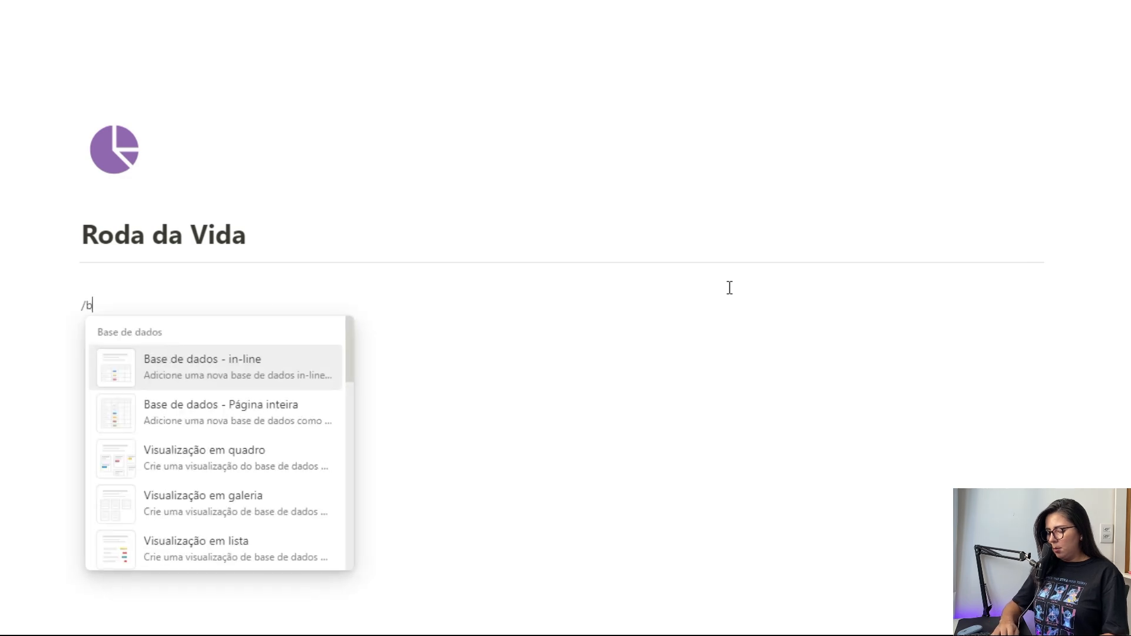
{"action": "key", "text": "Return"}
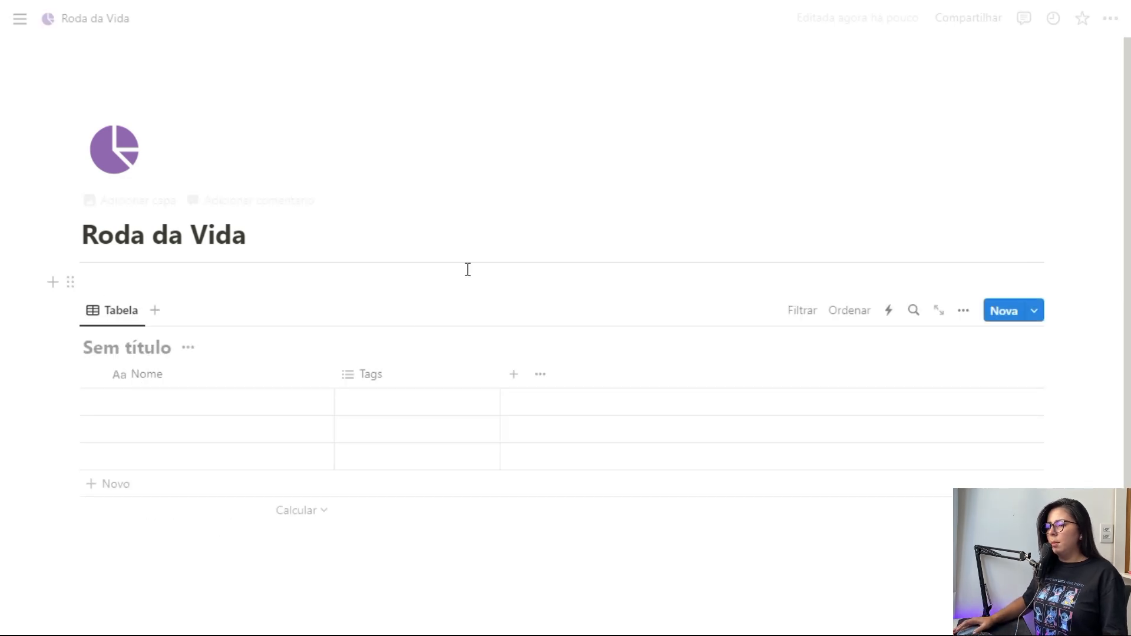
{"action": "left_click", "coordinate": [409, 374]}
{"action": "left_click", "coordinate": [525, 305]}
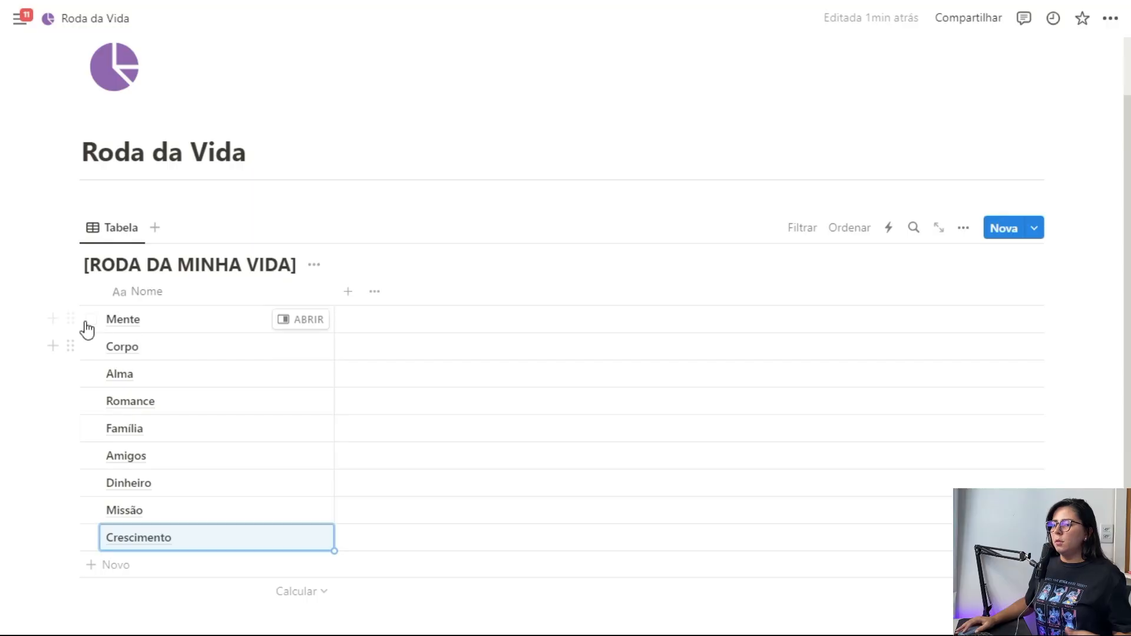
Give the Mente entry a purple head-silhouette icon from the icon set, and close the open entry.
{"action": "left_click", "coordinate": [327, 321]}
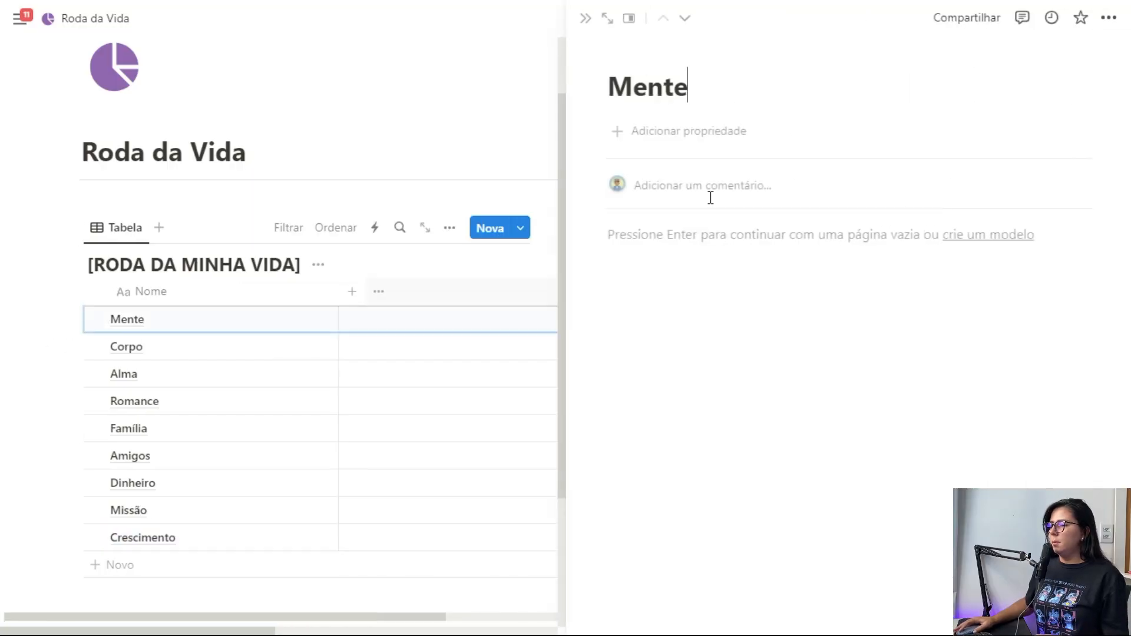
{"action": "left_click", "coordinate": [643, 57]}
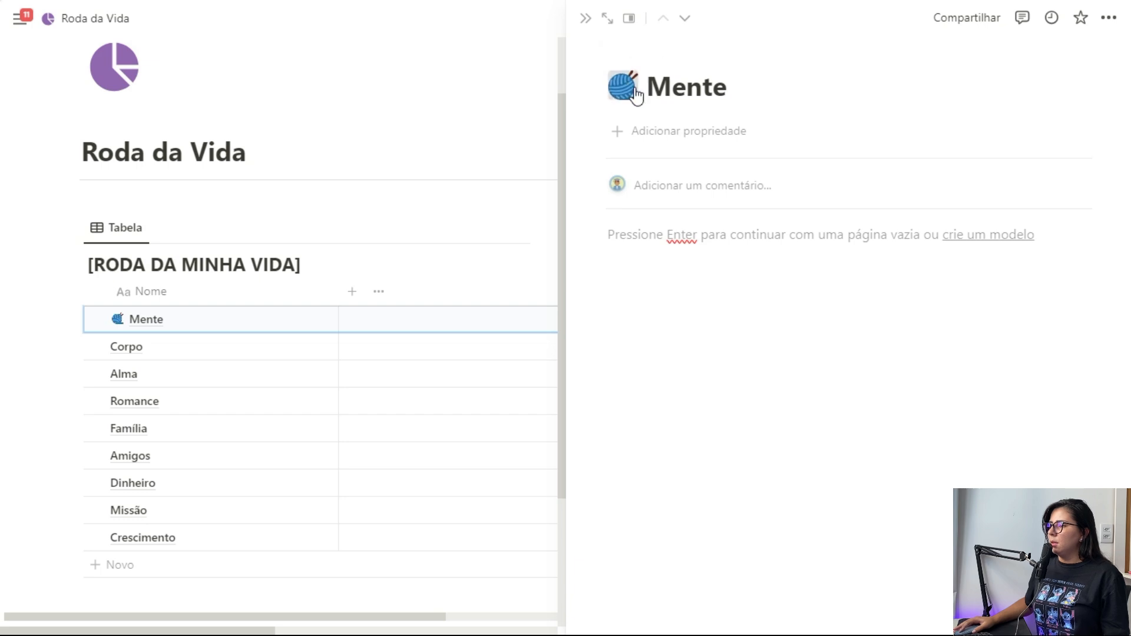
{"action": "left_click", "coordinate": [624, 87]}
{"action": "left_click", "coordinate": [530, 120]}
{"action": "type", "text": "hea"}
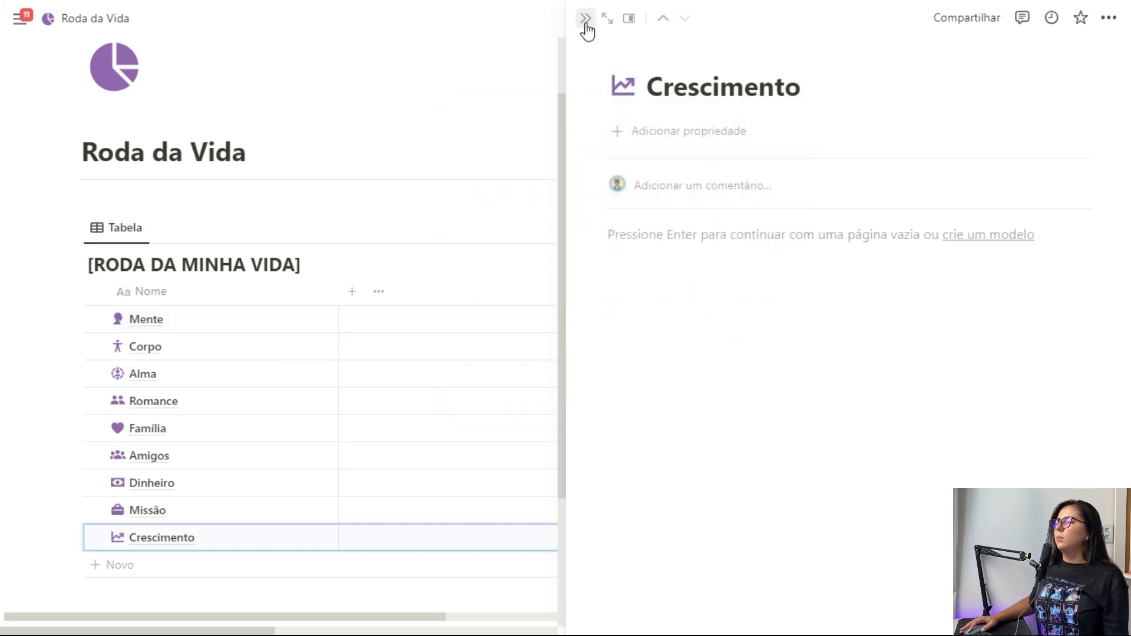
{"action": "left_click", "coordinate": [586, 23]}
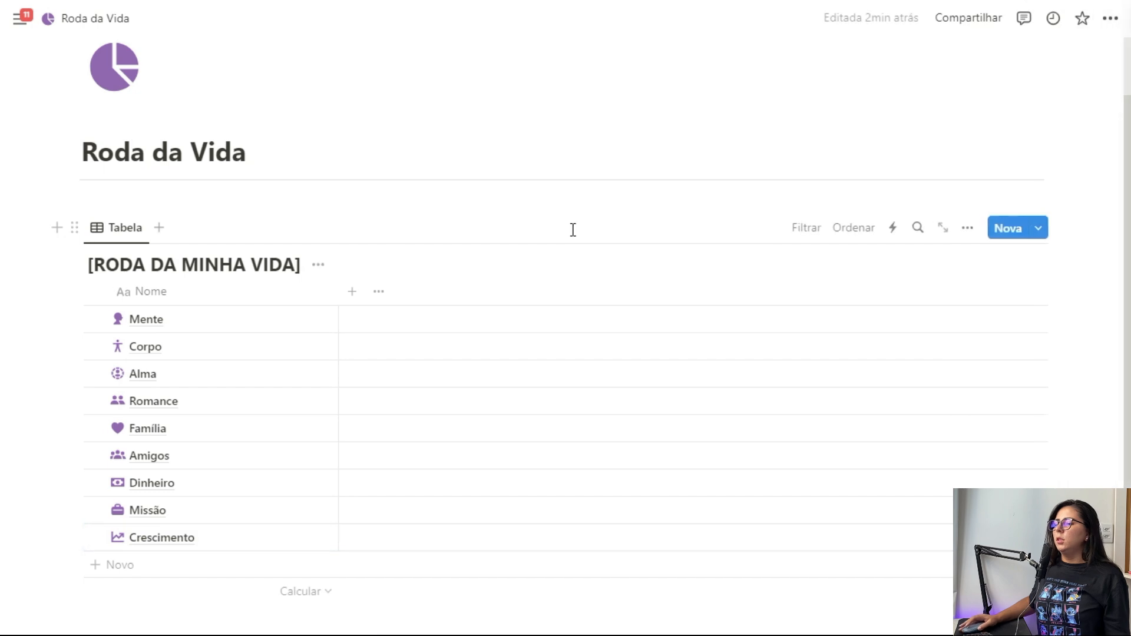
Add a number property named Avaliação and rate the entries 7, 6, 9, 10, 7, 5, 8, 8 and 9 in row order.
{"action": "left_click", "coordinate": [351, 291]}
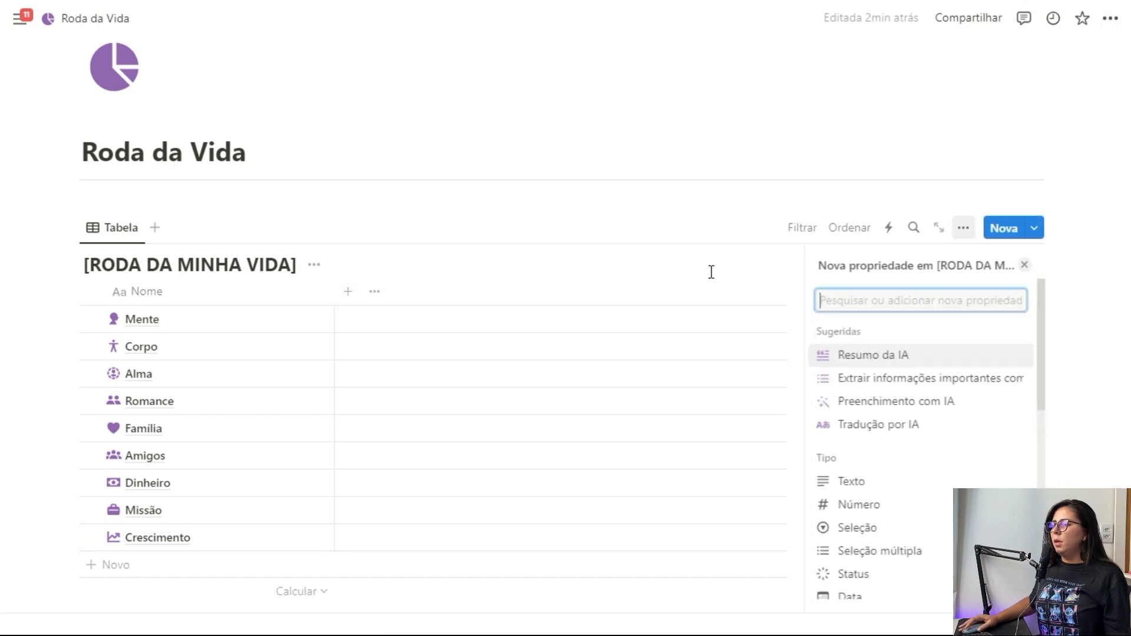
{"action": "left_click", "coordinate": [860, 505]}
{"action": "double_click", "coordinate": [874, 296]}
{"action": "type", "text": "Avaliação"}
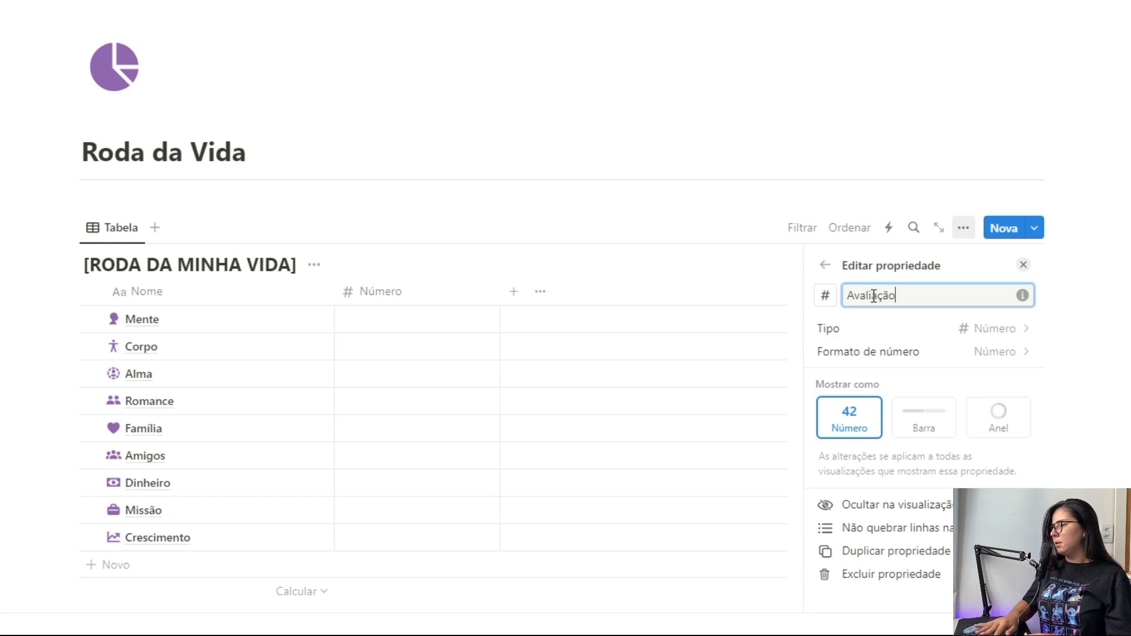
{"action": "left_click", "coordinate": [1024, 264]}
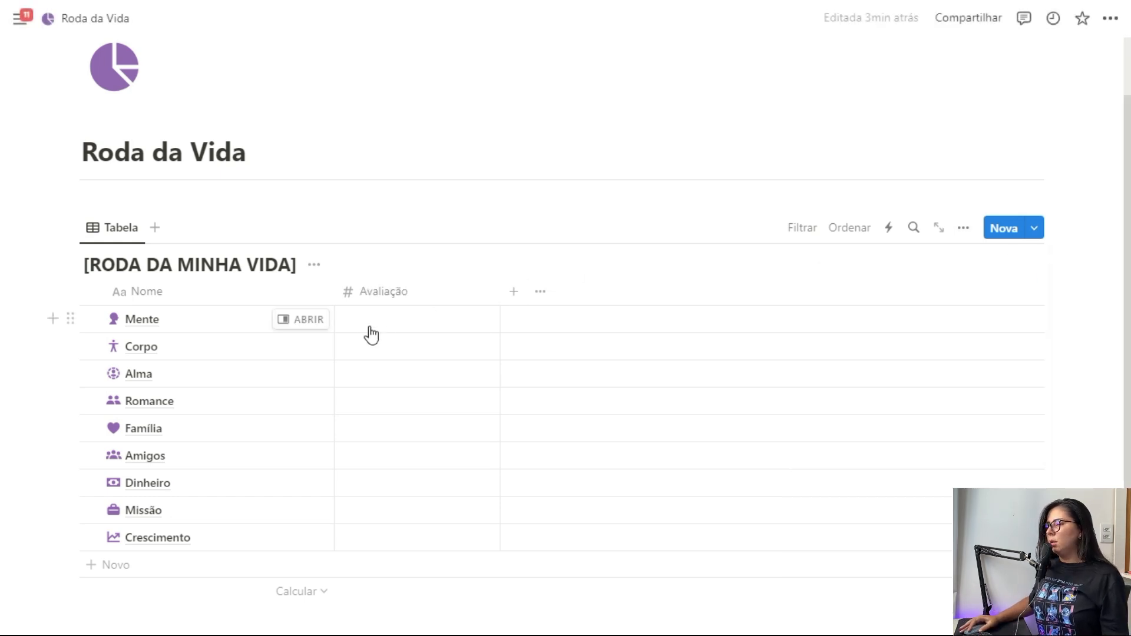
{"action": "left_click", "coordinate": [425, 323]}
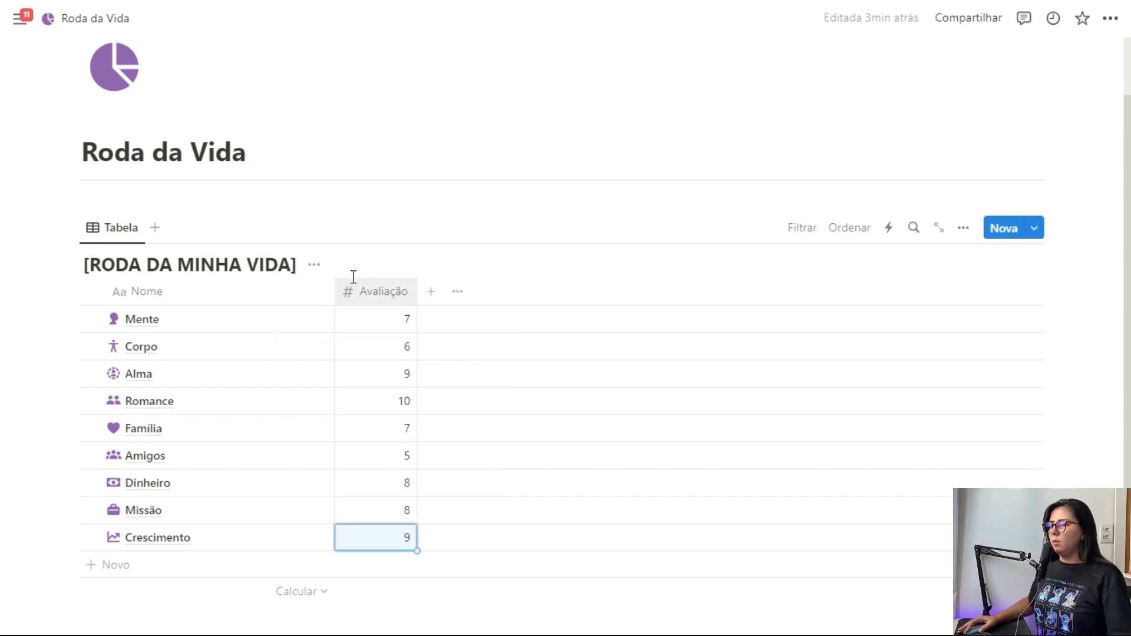
Hide the title of the [RODA DA MINHA VIDA] database and rename its table view "Roda da Vida".
{"action": "left_click", "coordinate": [314, 265]}
{"action": "left_click", "coordinate": [301, 354]}
{"action": "left_click", "coordinate": [138, 232]}
{"action": "left_click", "coordinate": [167, 282]}
{"action": "type", "text": "Roda da Vida"}
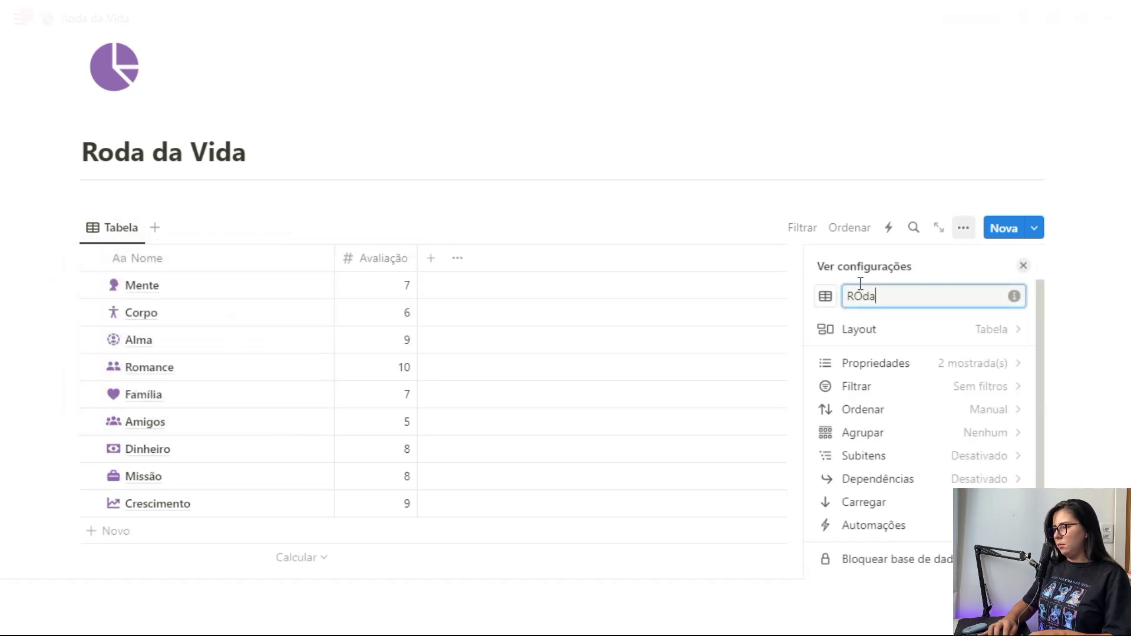
Set the Roda da Vida view's icon to the pie chart and close the view settings.
{"action": "left_click", "coordinate": [825, 296]}
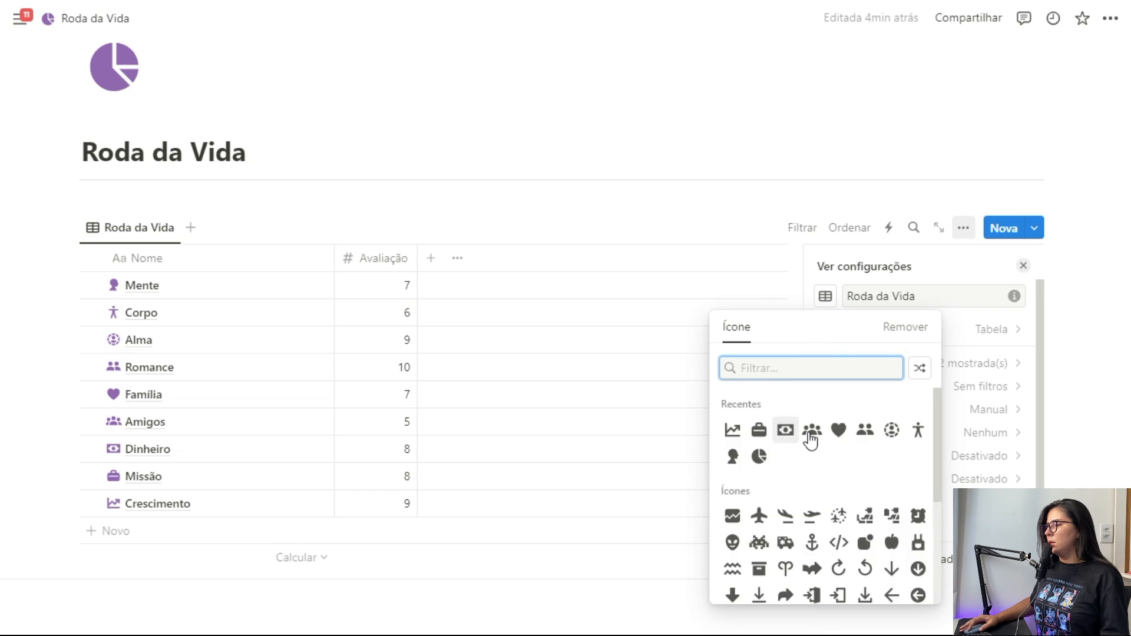
{"action": "left_click", "coordinate": [759, 459]}
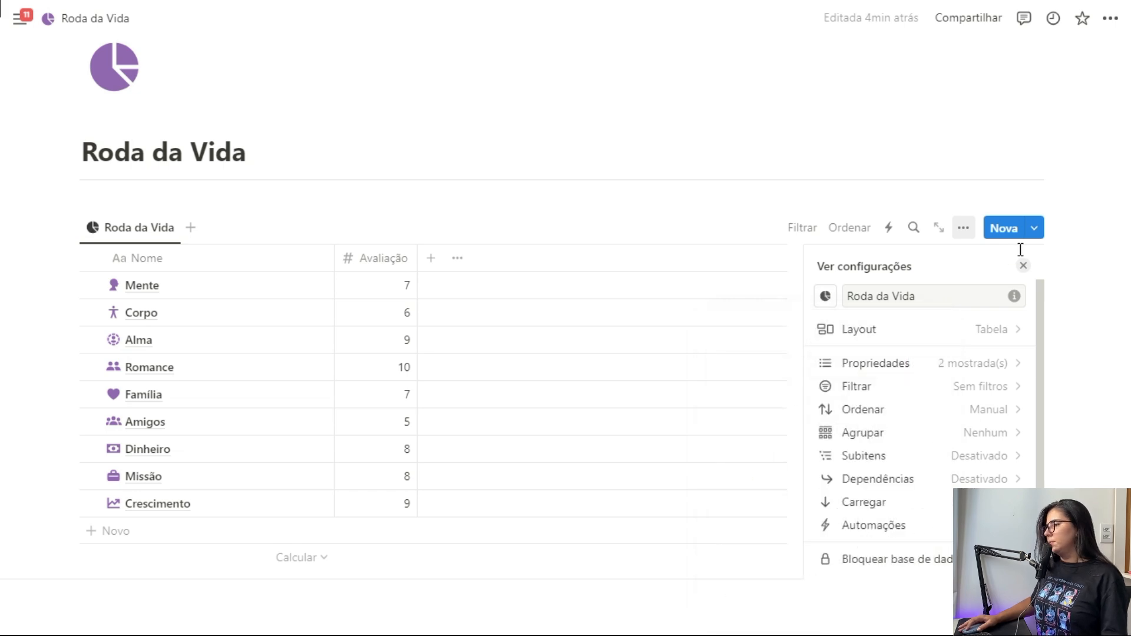
{"action": "left_click", "coordinate": [1024, 266]}
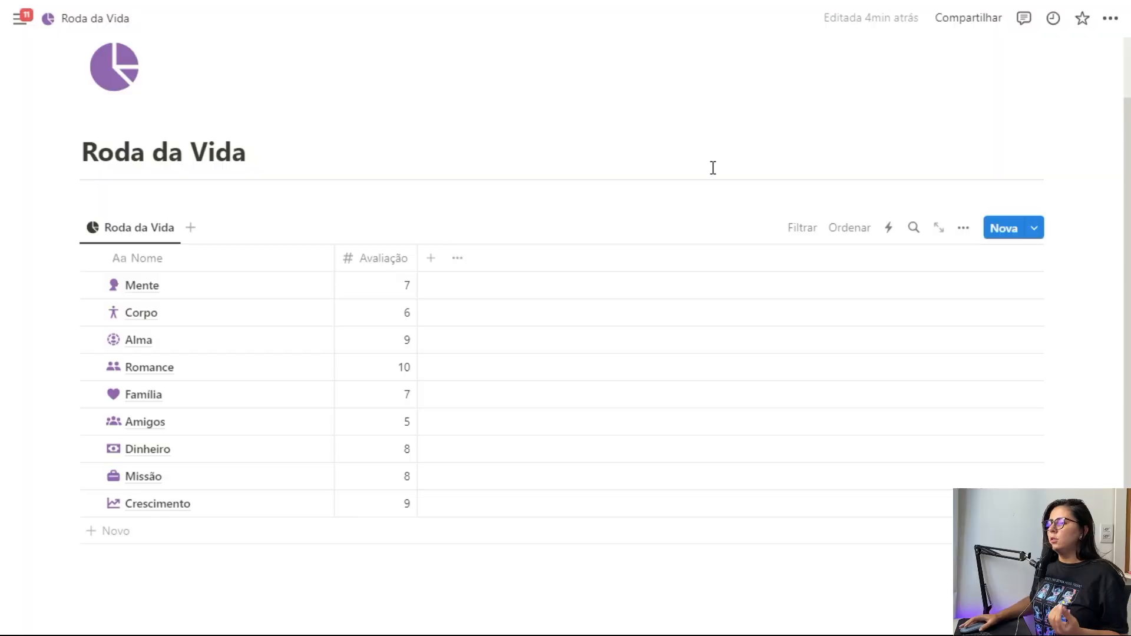
Add a last-edited-time property to the database, keeping the name Última edição and its default formats.
{"action": "left_click", "coordinate": [432, 260]}
{"action": "scroll", "coordinate": [892, 439], "scroll_direction": "down", "scroll_amount": 5}
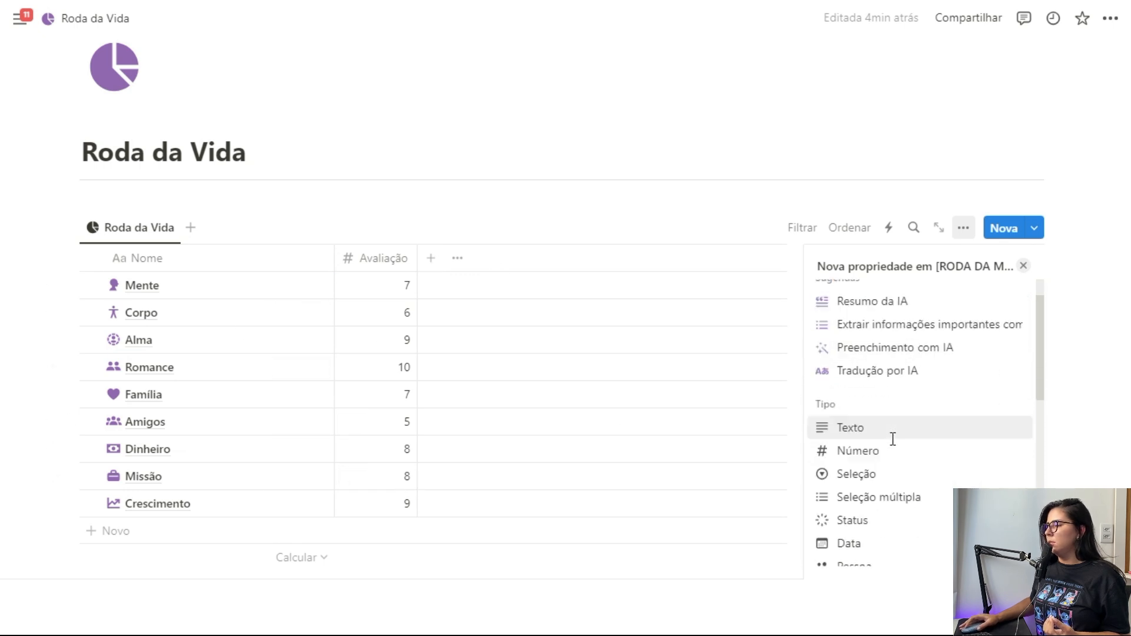
{"action": "scroll", "coordinate": [896, 437], "scroll_direction": "down", "scroll_amount": 3}
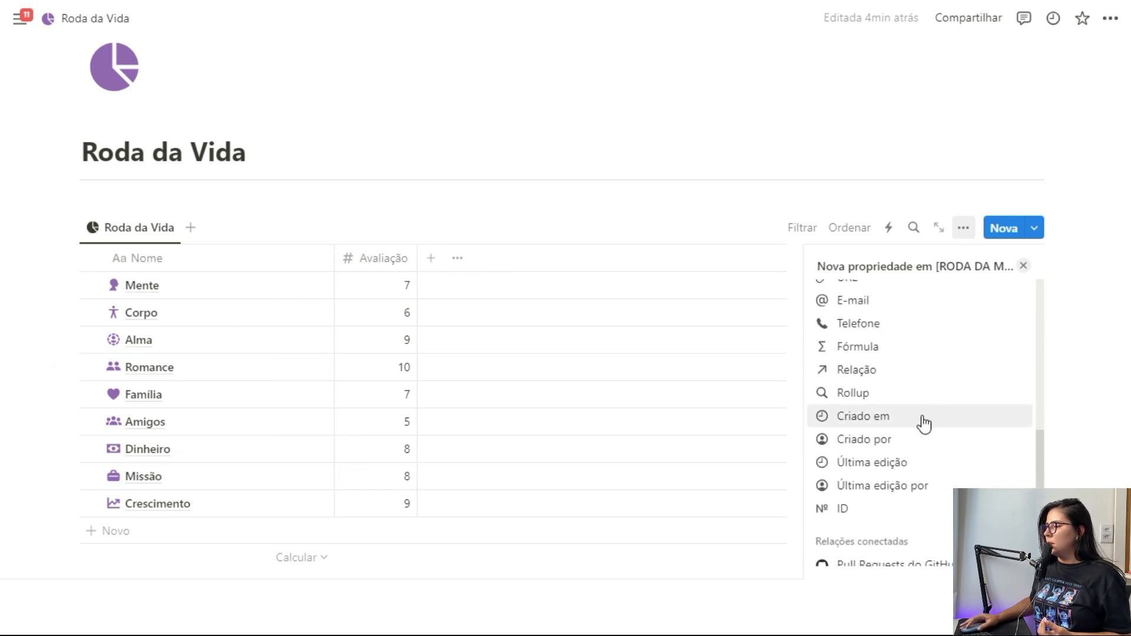
{"action": "left_click", "coordinate": [879, 469]}
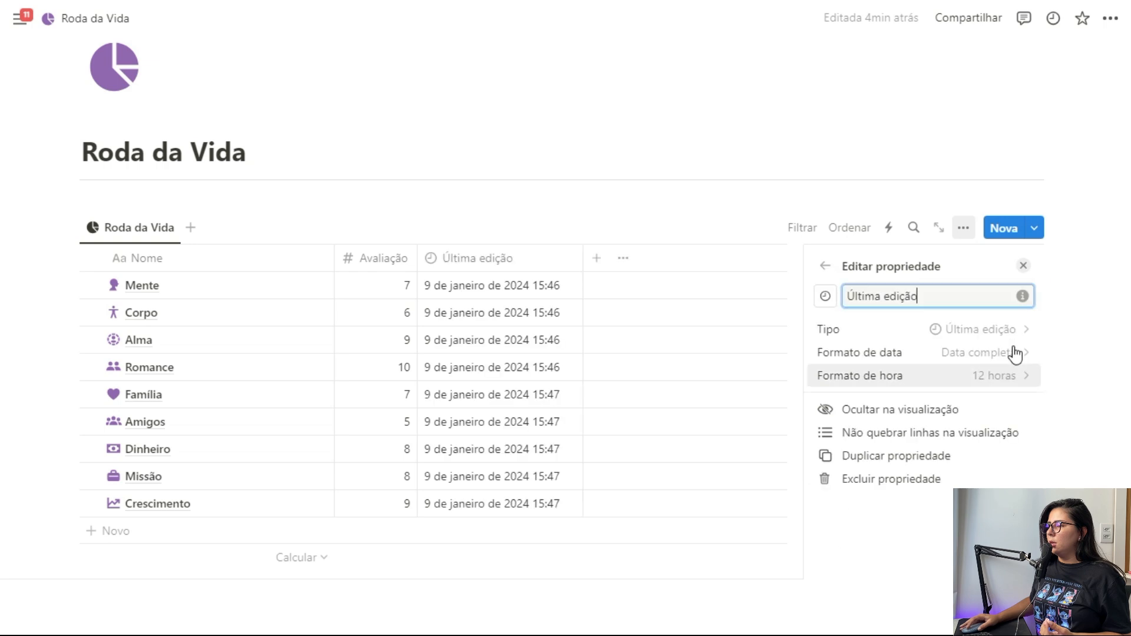
{"action": "left_click", "coordinate": [1023, 264]}
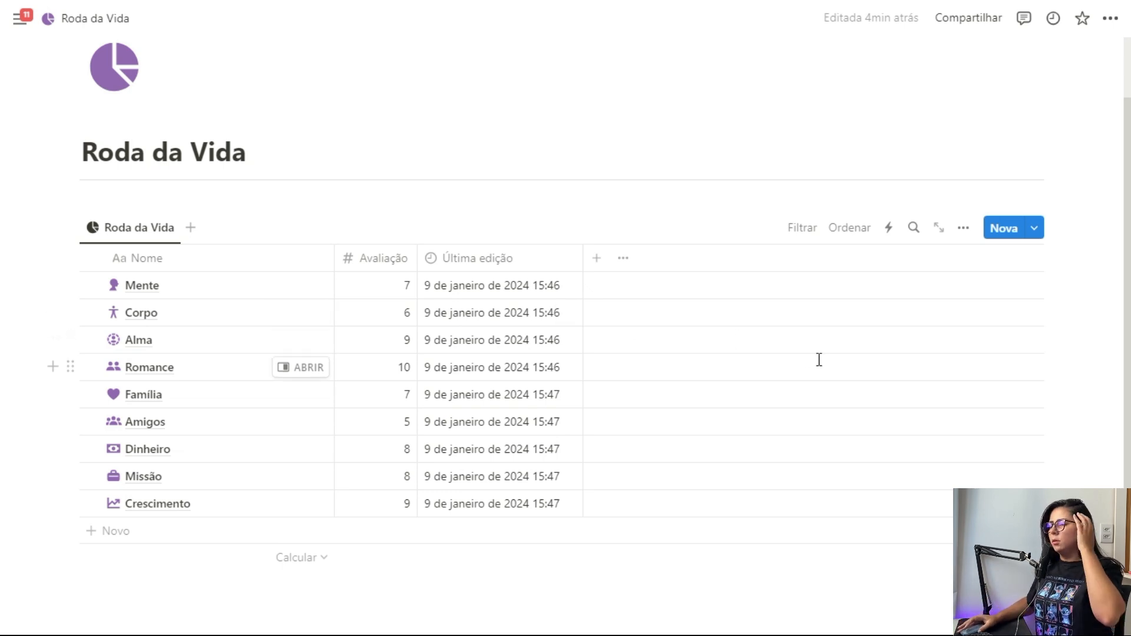
Add a formula property named "Resultado" to the database.
{"action": "left_click", "coordinate": [611, 261]}
{"action": "scroll", "coordinate": [937, 413], "scroll_direction": "down", "scroll_amount": 5}
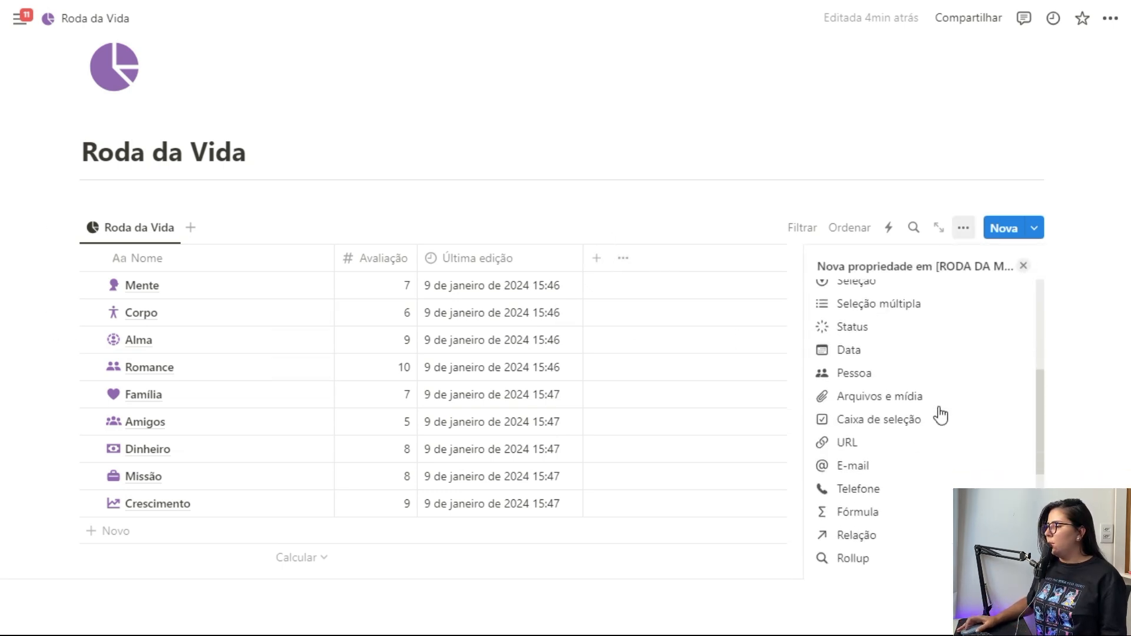
{"action": "left_click", "coordinate": [859, 517]}
{"action": "type", "text": "Resultado"}
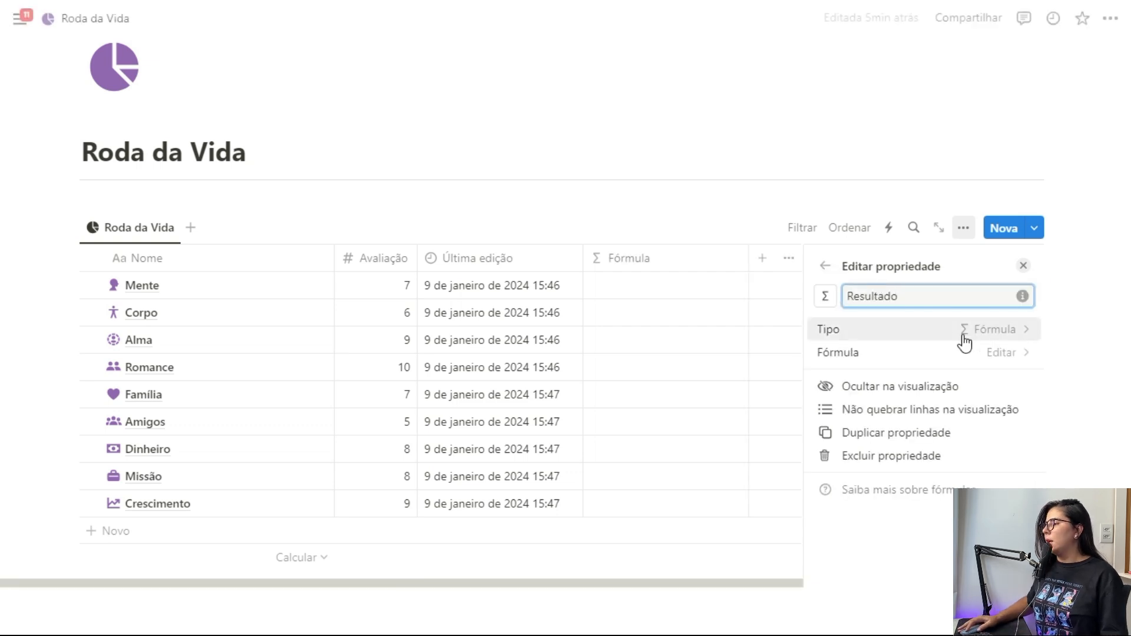
Insert the ifs() function in the Resultado property's formula and leave the formula editor.
{"action": "left_click", "coordinate": [978, 352]}
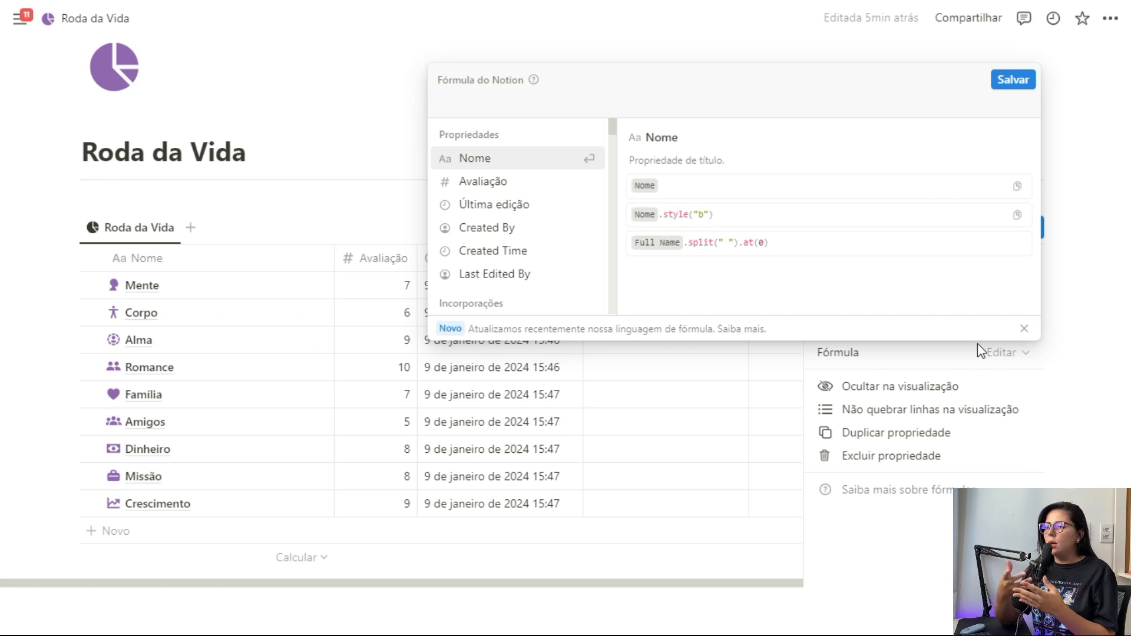
{"action": "type", "text": "ifs"}
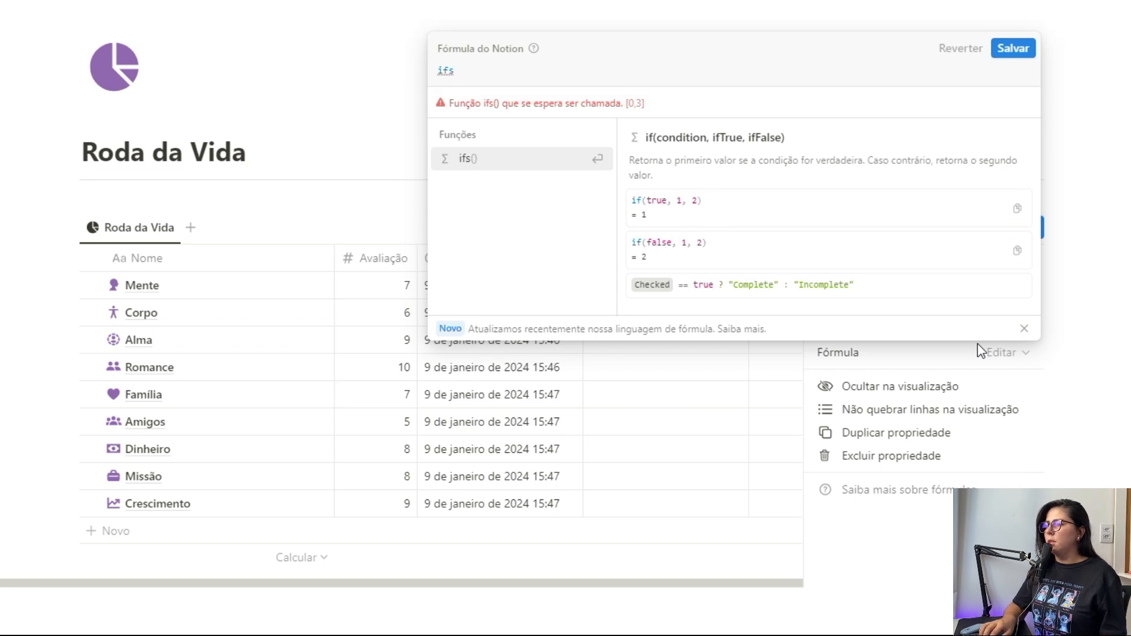
{"action": "key", "text": "Return"}
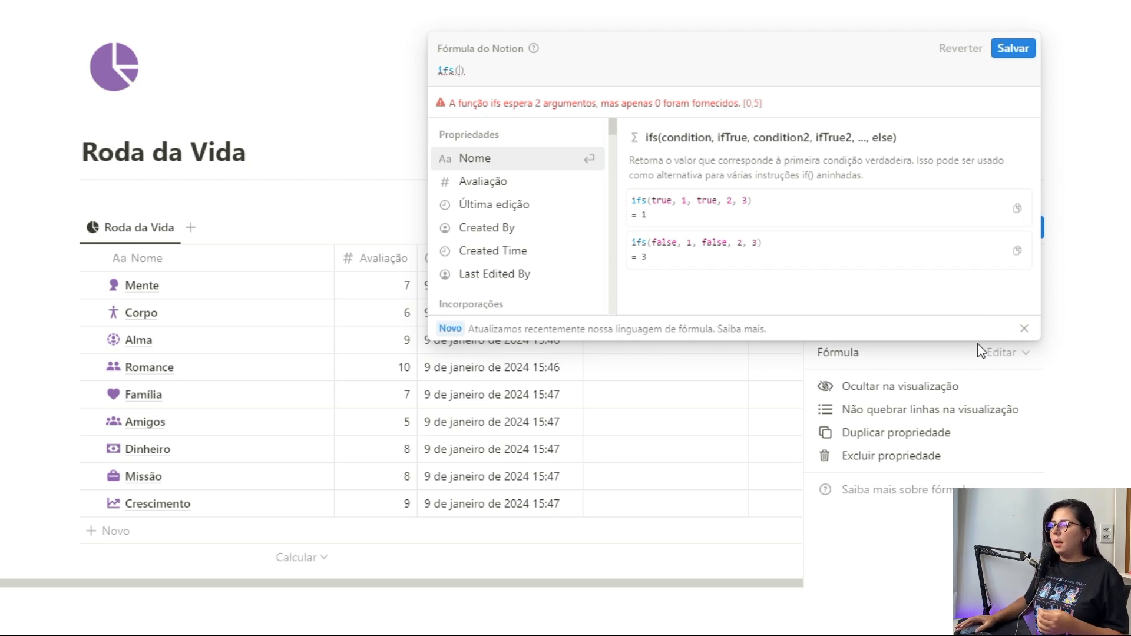
{"action": "left_click", "coordinate": [363, 432]}
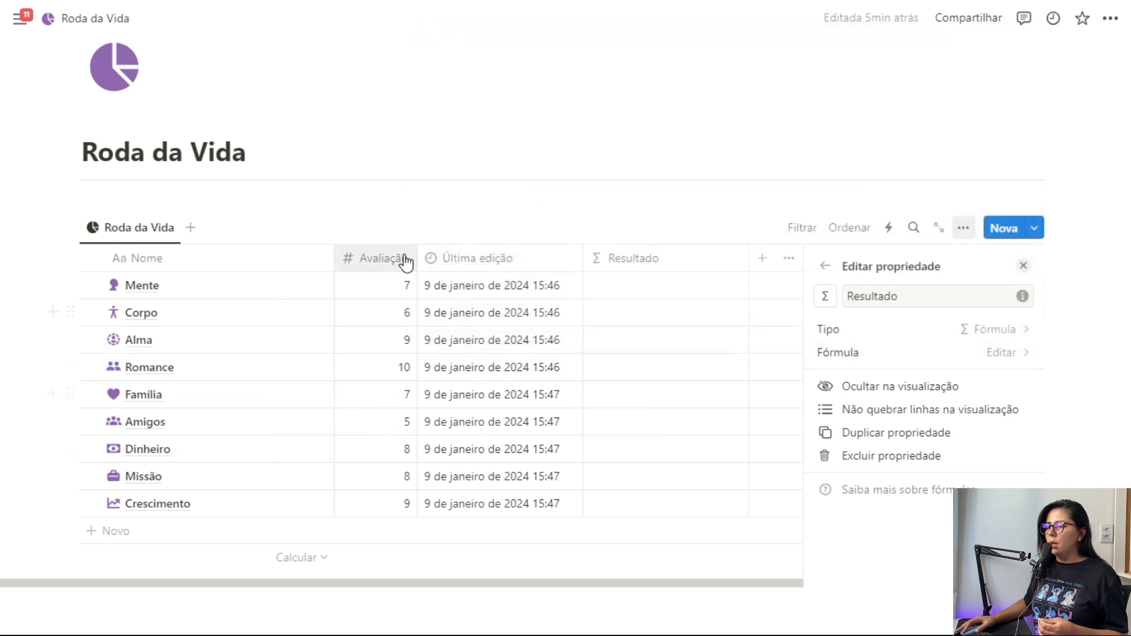
Set the Avaliação rating of the Alma entry to 0.
{"action": "left_click", "coordinate": [400, 340]}
{"action": "type", "text": "0"}
{"action": "key", "text": "Return"}
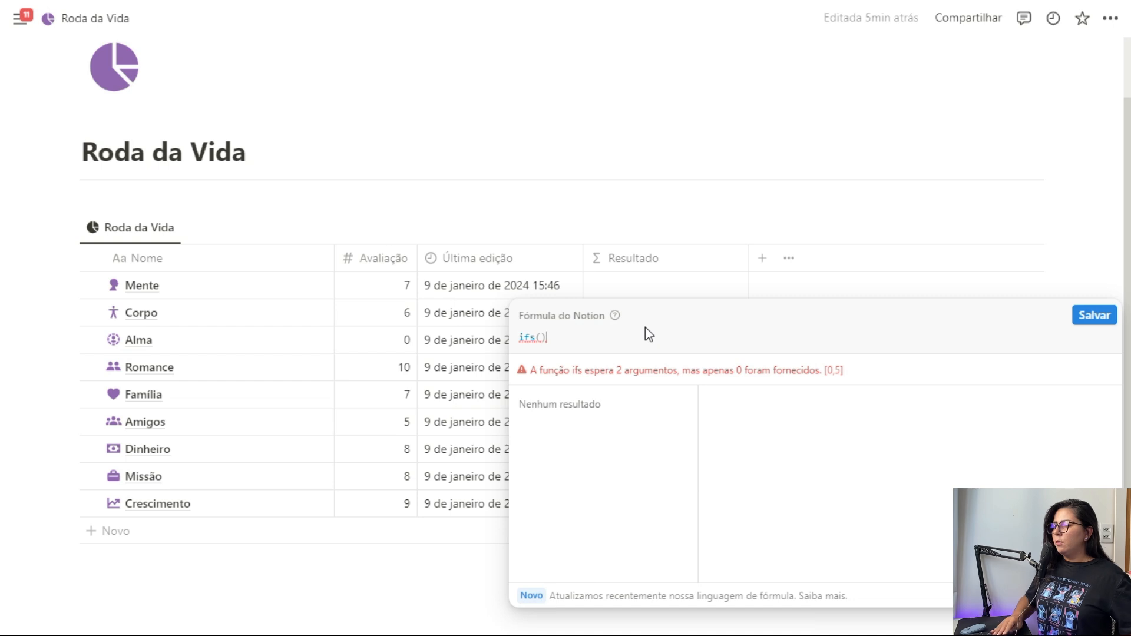
Fill the ifs() function with the condition Avaliação == 10 followed by an empty text value in quotes.
{"action": "key", "text": "Left"}
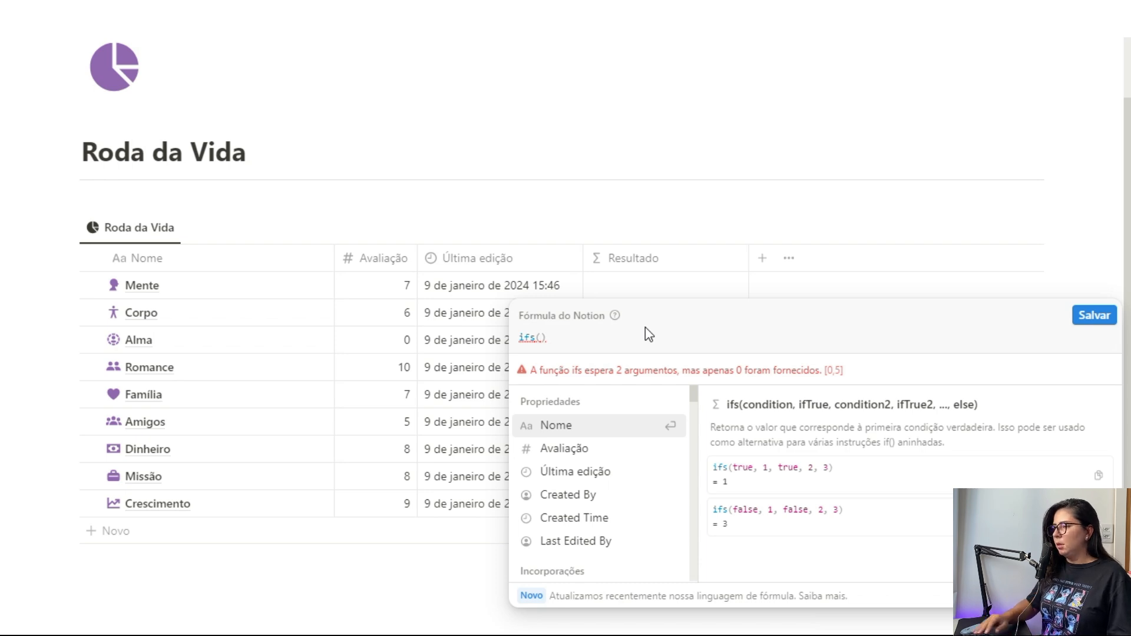
{"action": "left_click", "coordinate": [566, 449]}
{"action": "type", "text": "== 1"}
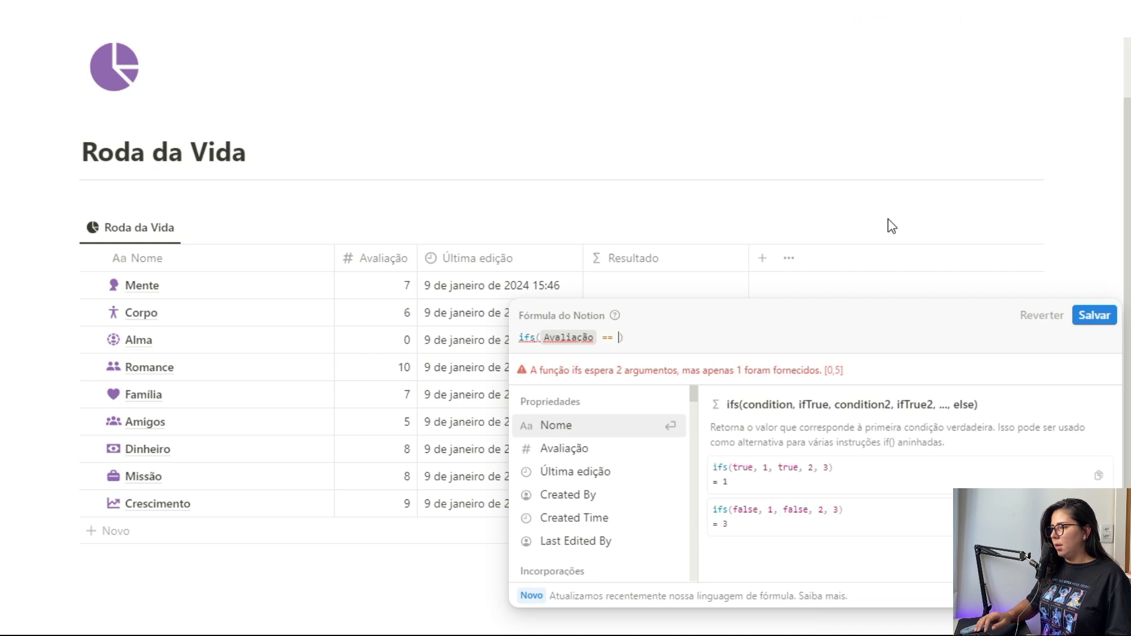
{"action": "type", "text": "0,"}
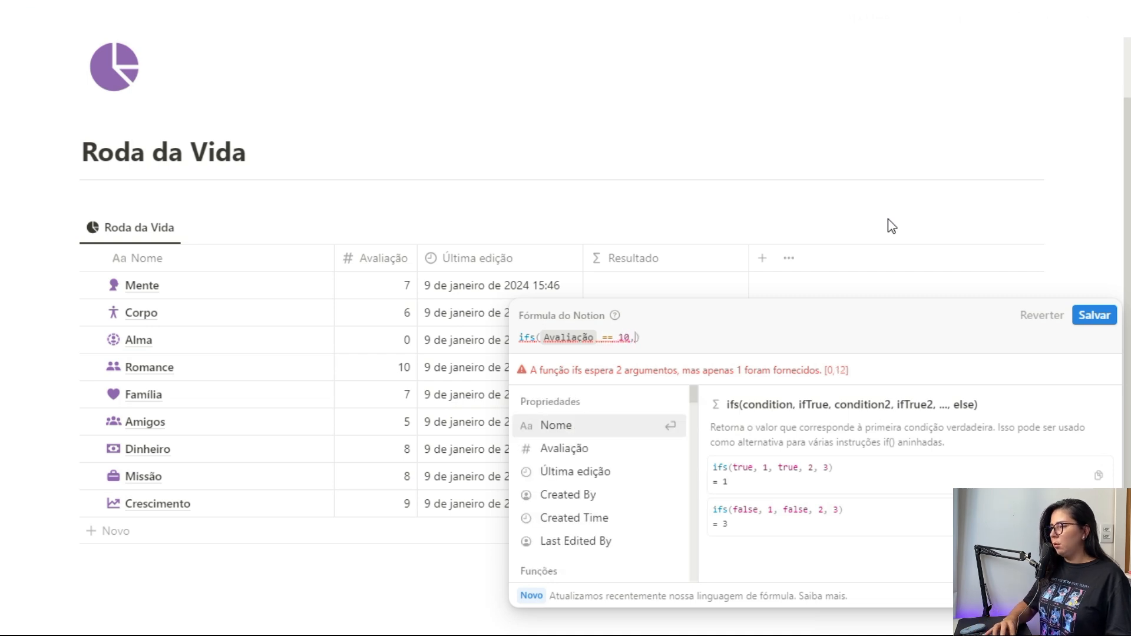
{"action": "type", "text": " \"\""}
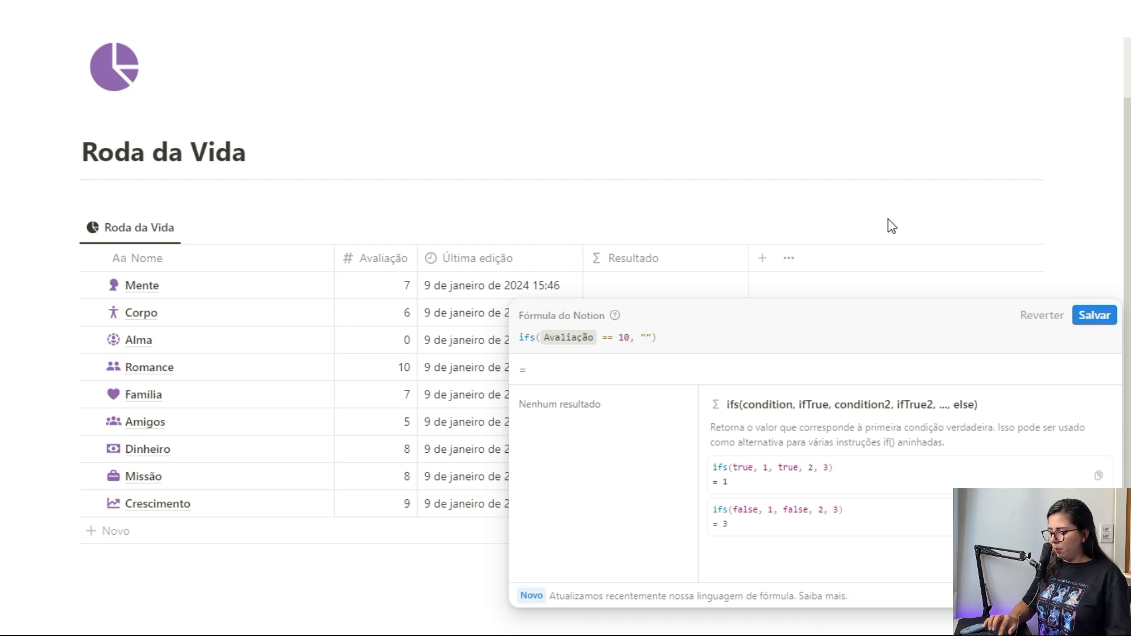
Insert a purple square emoji between the quotes of the Avaliação == 10 result.
{"action": "key", "text": "super+period"}
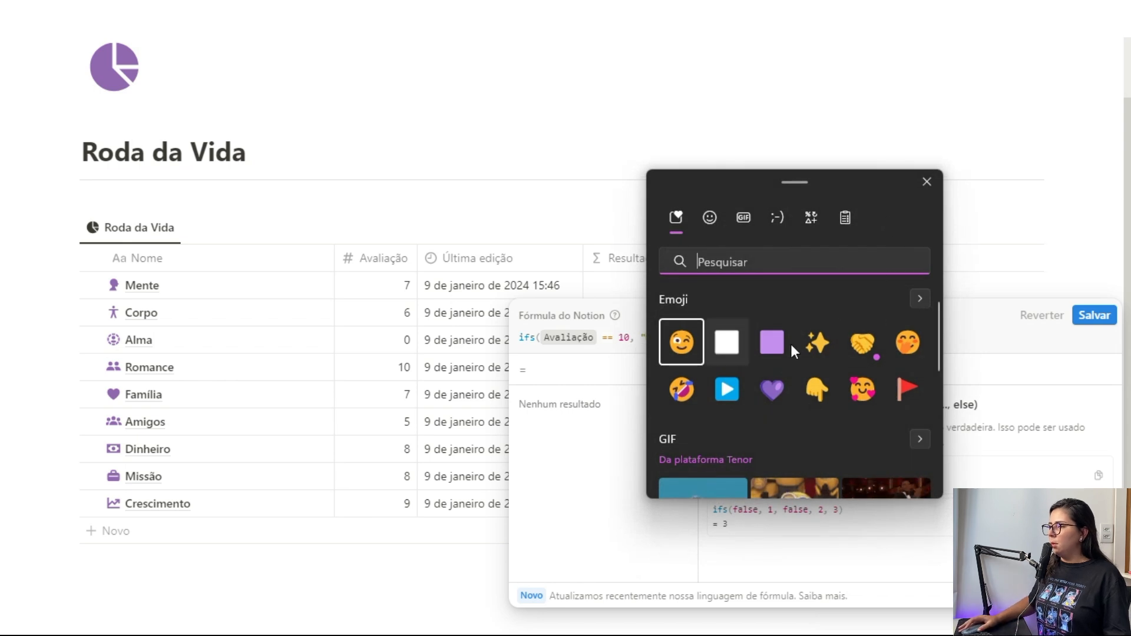
{"action": "left_click", "coordinate": [710, 217]}
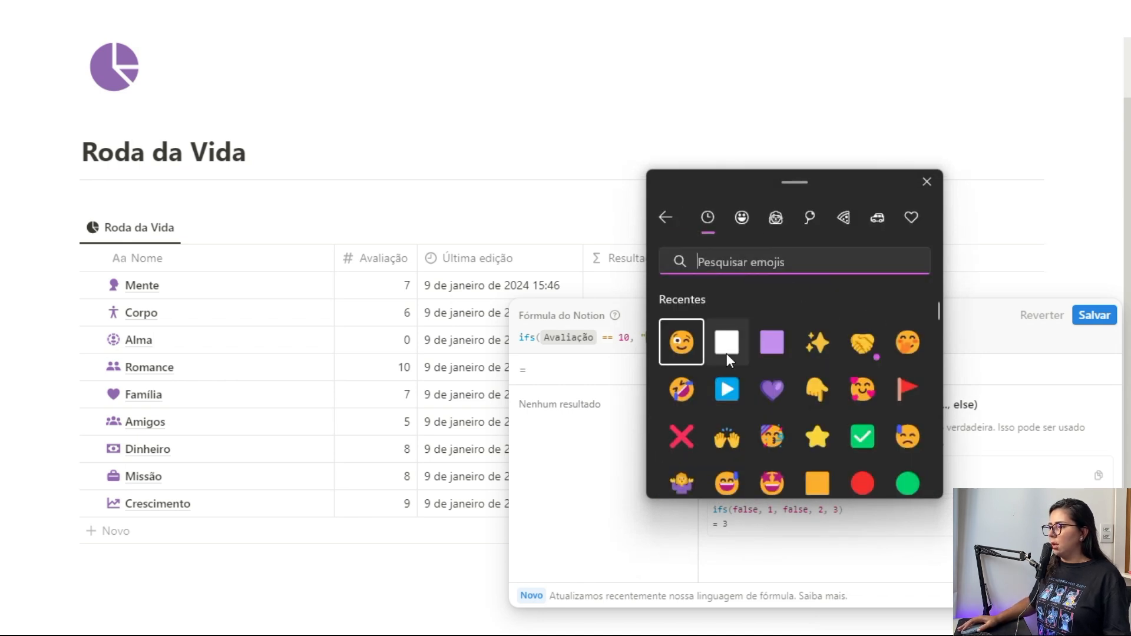
{"action": "left_click", "coordinate": [672, 218]}
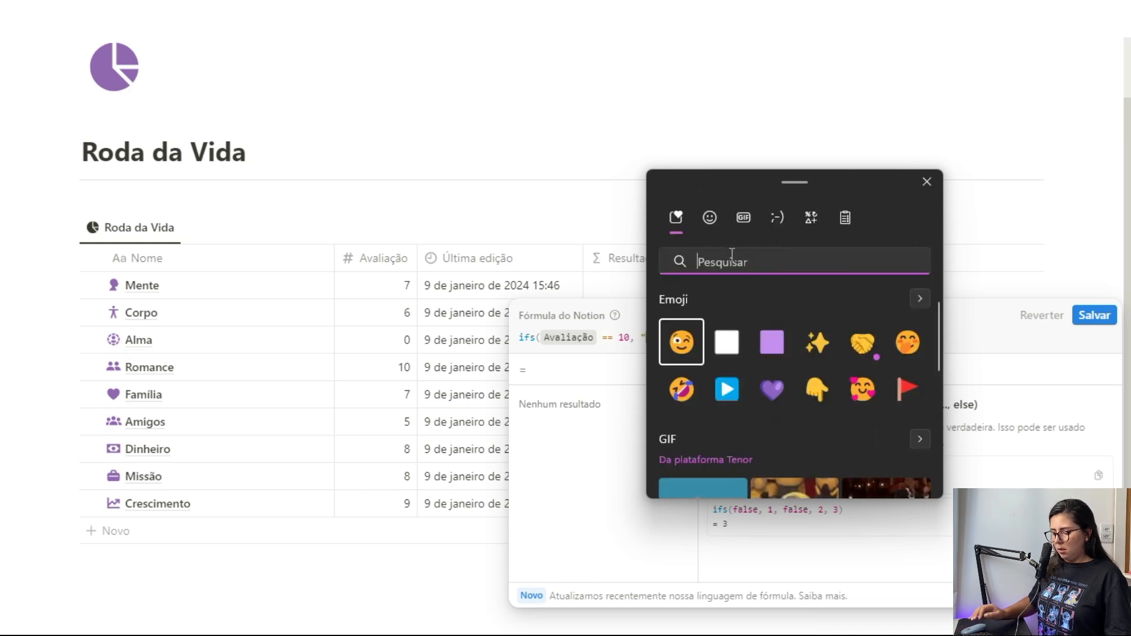
{"action": "type", "text": "azul"}
{"action": "left_click", "coordinate": [862, 341]}
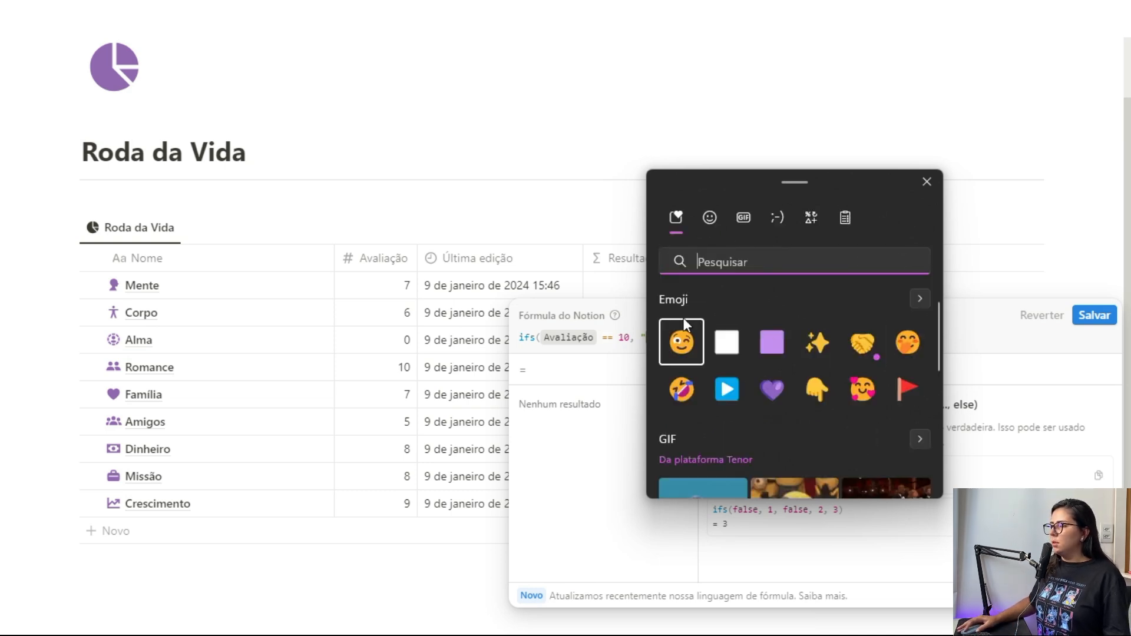
{"action": "left_click", "coordinate": [772, 342]}
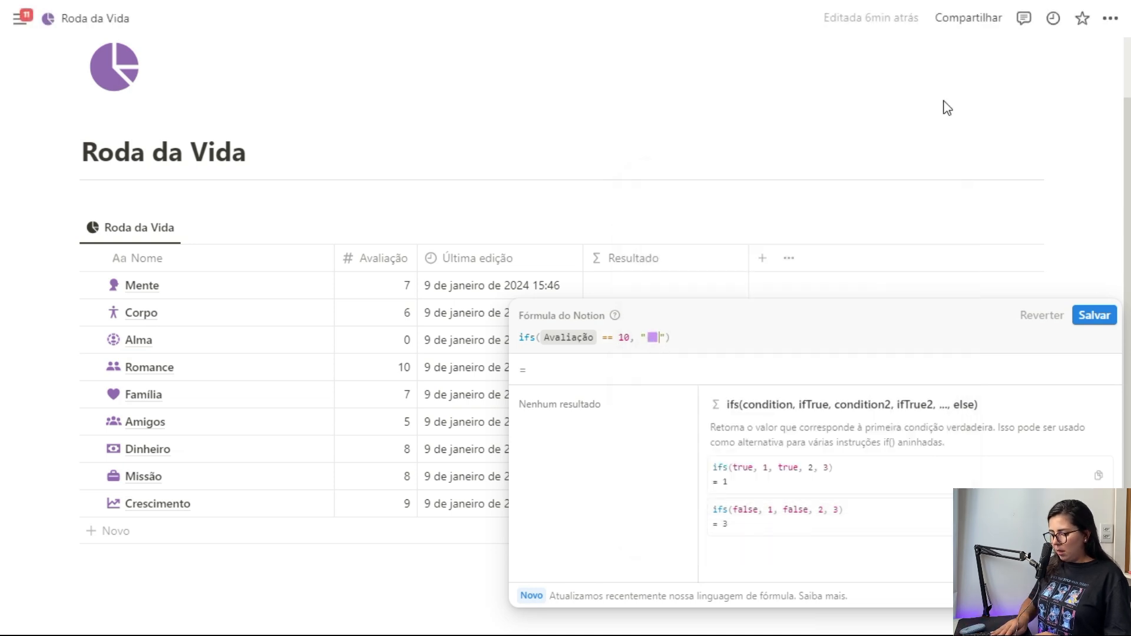
Repeat the purple square until the Avaliação == 10 result holds ten of them.
{"action": "key", "text": "shift+Left"}
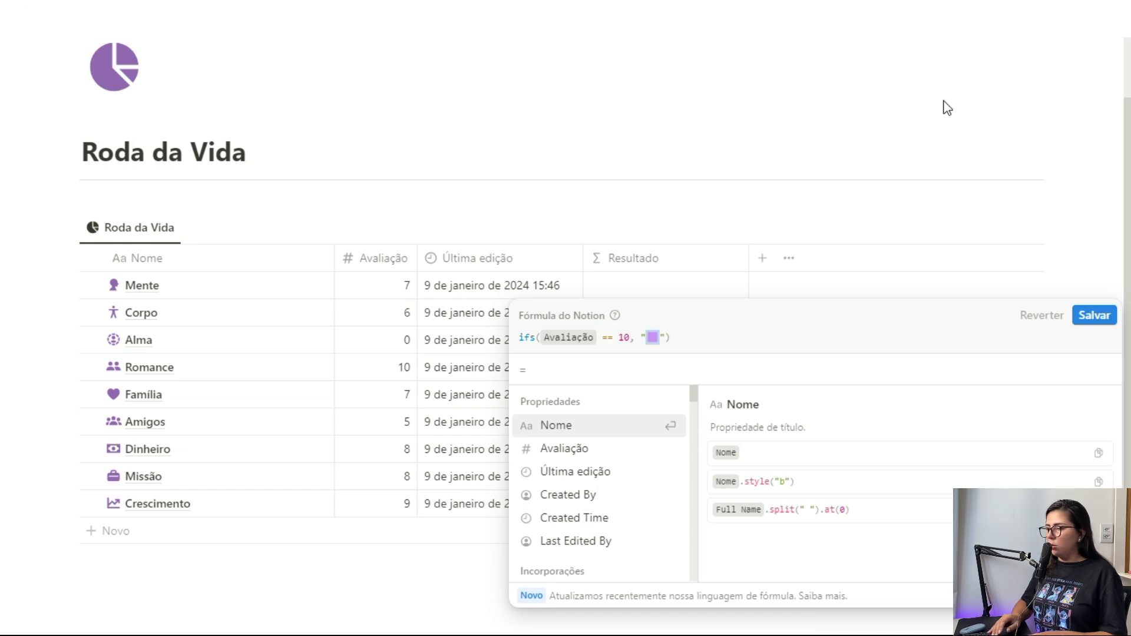
{"action": "key", "text": "Right"}
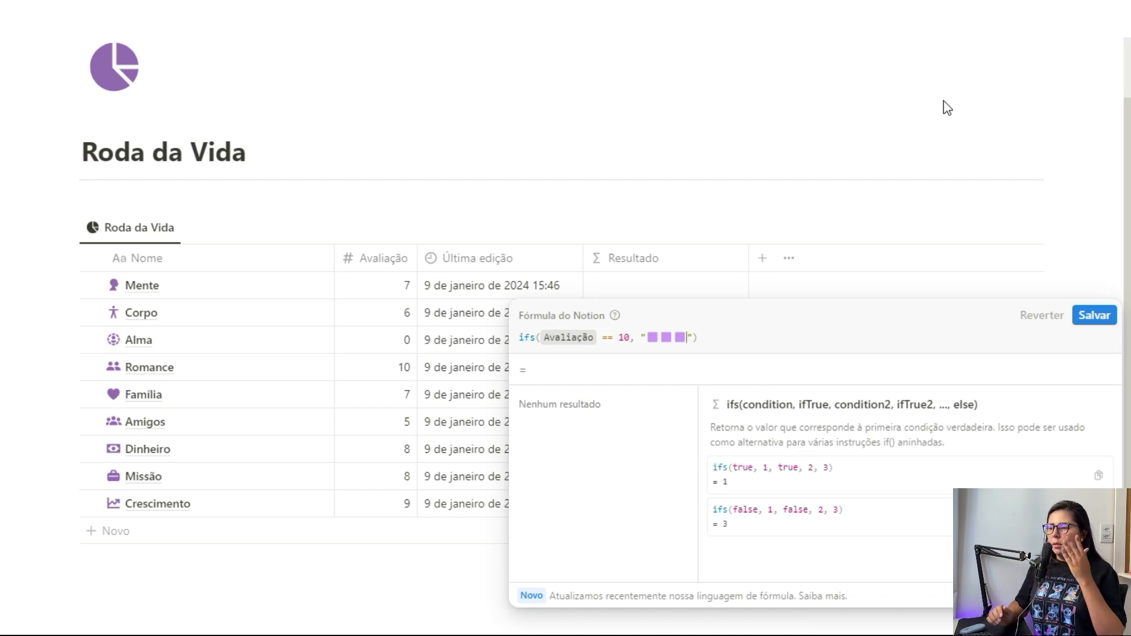
{"action": "key", "text": "ctrl+v"}
{"action": "key", "text": "ctrl+v"}
{"action": "key", "text": "ctrl+v"}
{"action": "key", "text": "ctrl+v"}
{"action": "key", "text": "ctrl+v"}
{"action": "key", "text": "ctrl+v"}
{"action": "key", "text": "ctrl+v"}
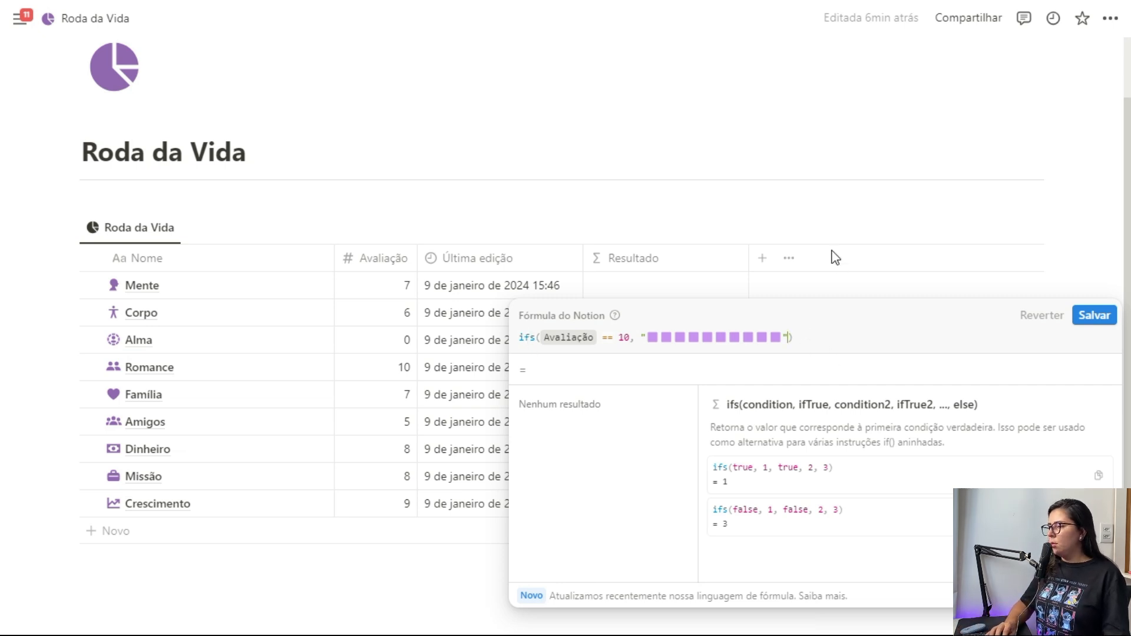
Add the condition Avaliação == 9 with a quoted result of nine purple squares copied from the first result.
{"action": "type", "text": ","}
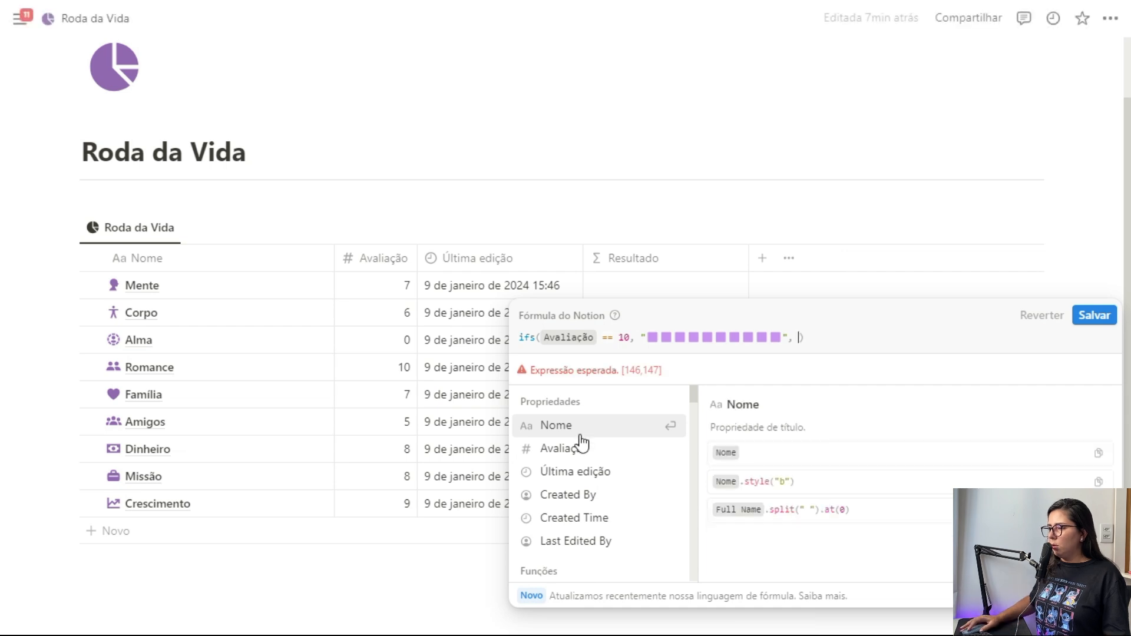
{"action": "left_click", "coordinate": [580, 448]}
{"action": "type", "text": "9"}
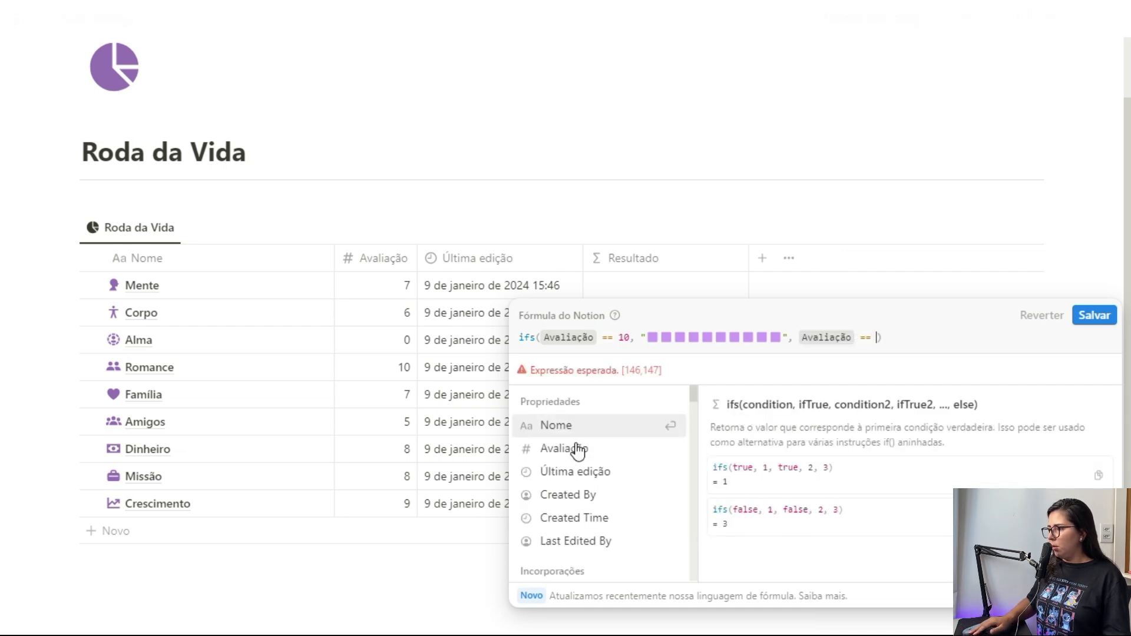
{"action": "type", "text": ", \"\""}
{"action": "left_click_drag", "start_coordinate": [647, 338], "coordinate": [767, 344]}
{"action": "key", "text": "ctrl+c"}
{"action": "left_click", "coordinate": [903, 337]}
{"action": "key", "text": "ctrl+v"}
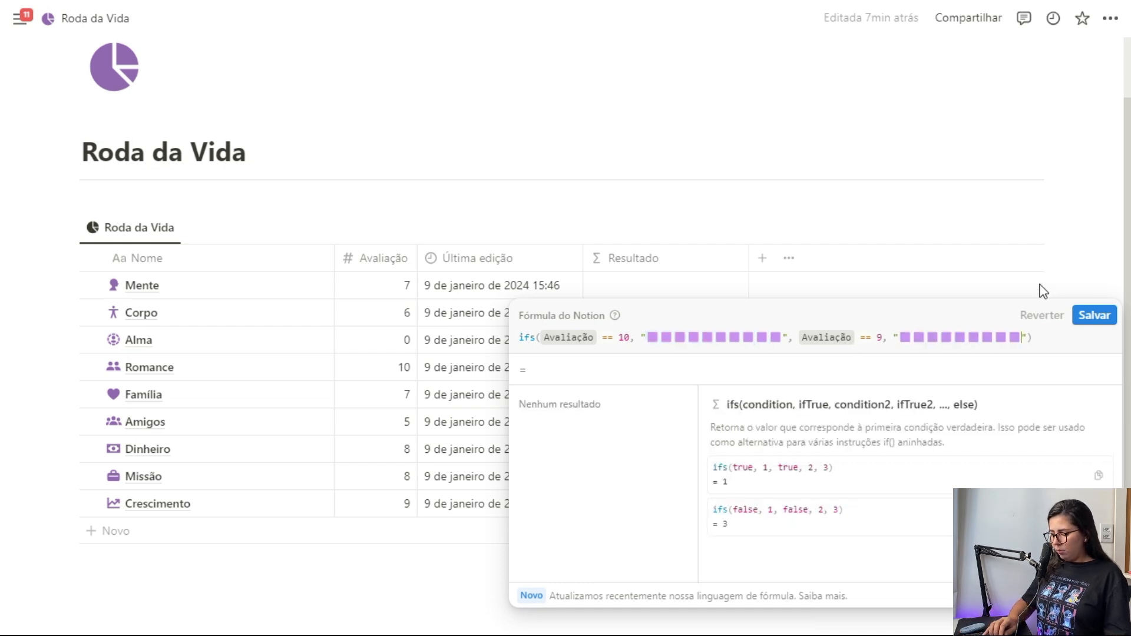
Append one white square emoji to the nine purple squares in the Avaliação == 9 result.
{"action": "key", "text": "super+period"}
{"action": "key", "text": "Right"}
{"action": "key", "text": "Right"}
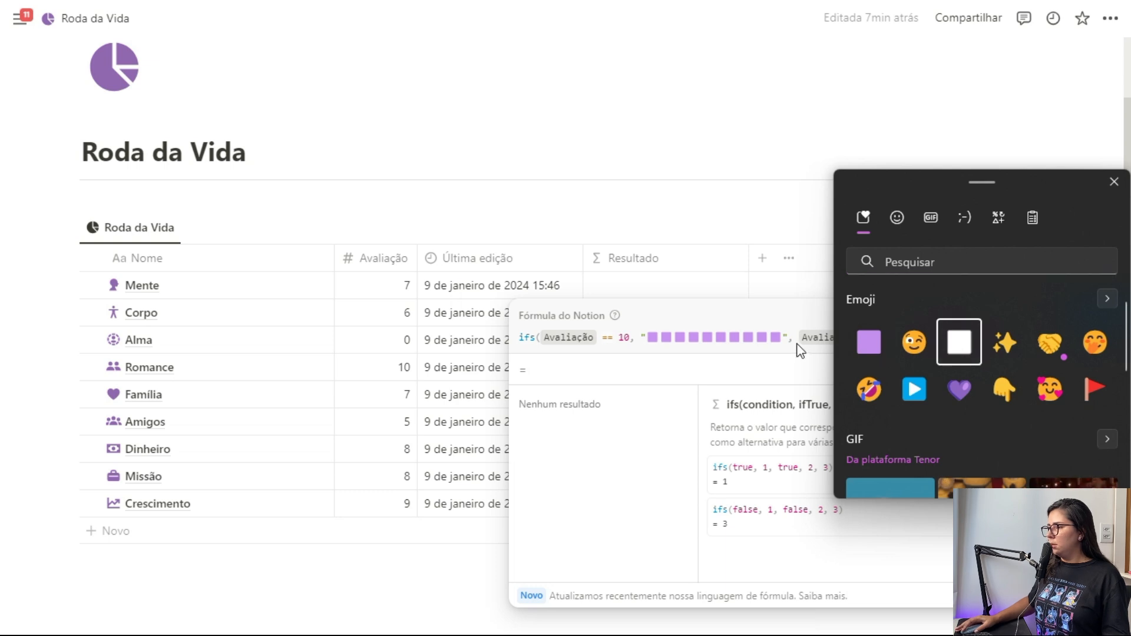
{"action": "key", "text": "Return"}
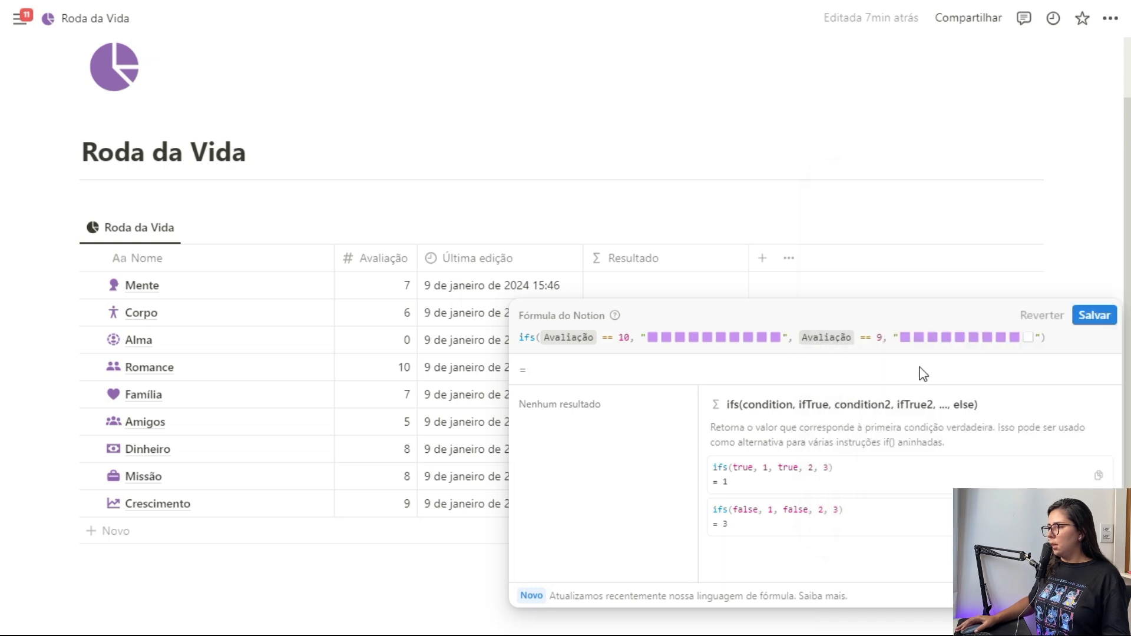
Add the condition Avaliação == 8 followed by eight purple squares as its result.
{"action": "left_click", "coordinate": [1056, 337]}
{"action": "type", "text": ","}
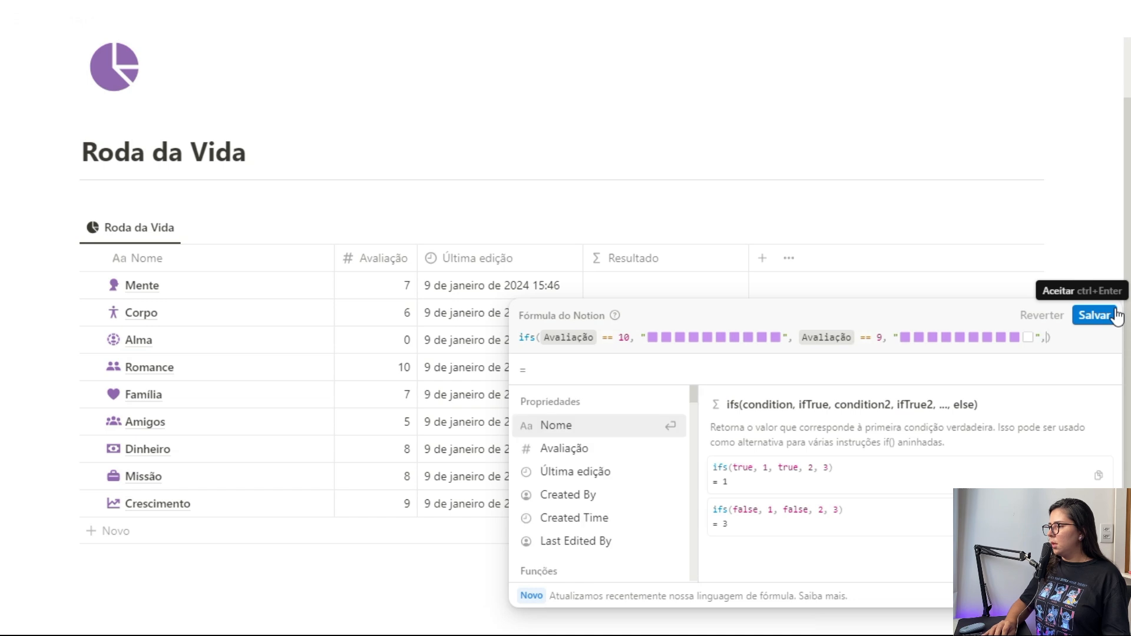
{"action": "key", "text": "Return"}
{"action": "type", "text": "=="}
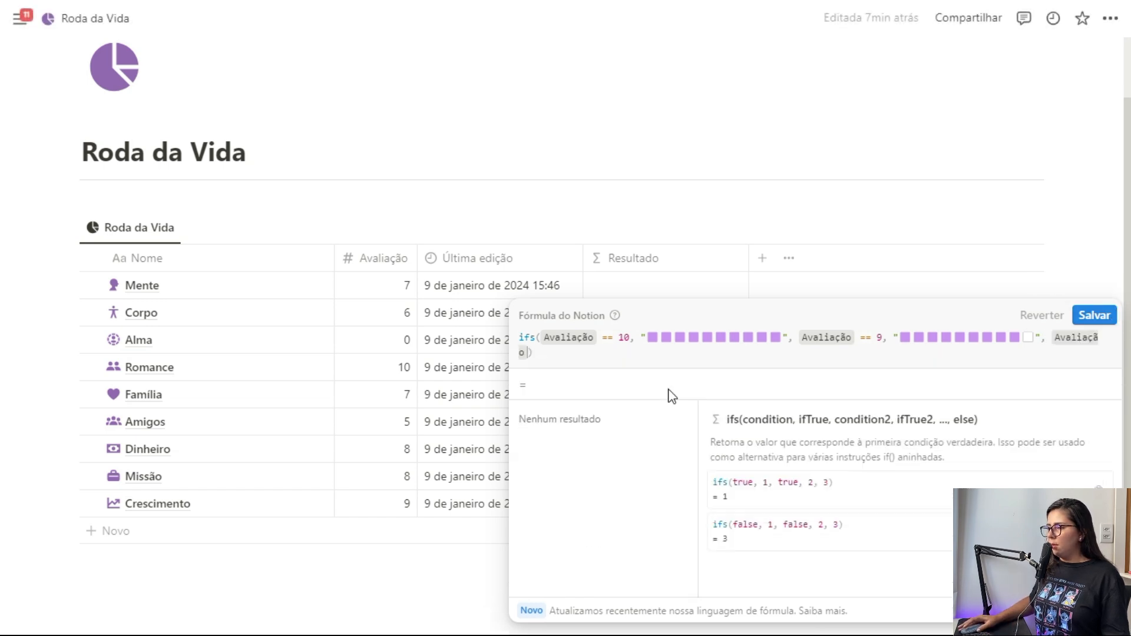
{"action": "type", "text": " 8"}
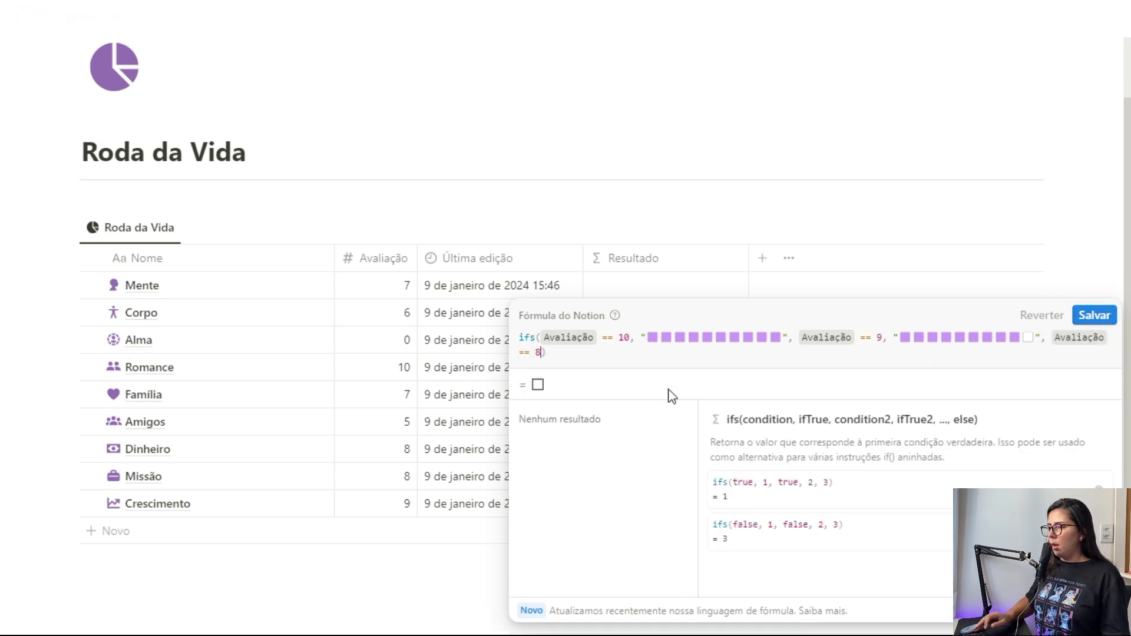
{"action": "type", "text": ","}
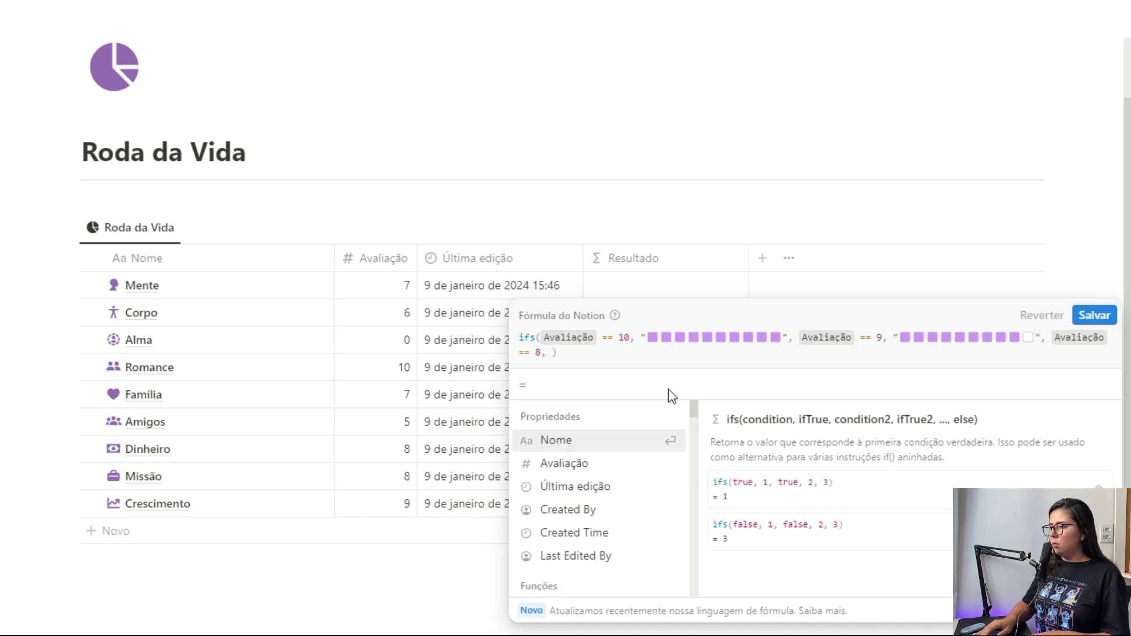
{"action": "type", "text": "🟪🟪🟪🟪🟪🟪🟪🟪"}
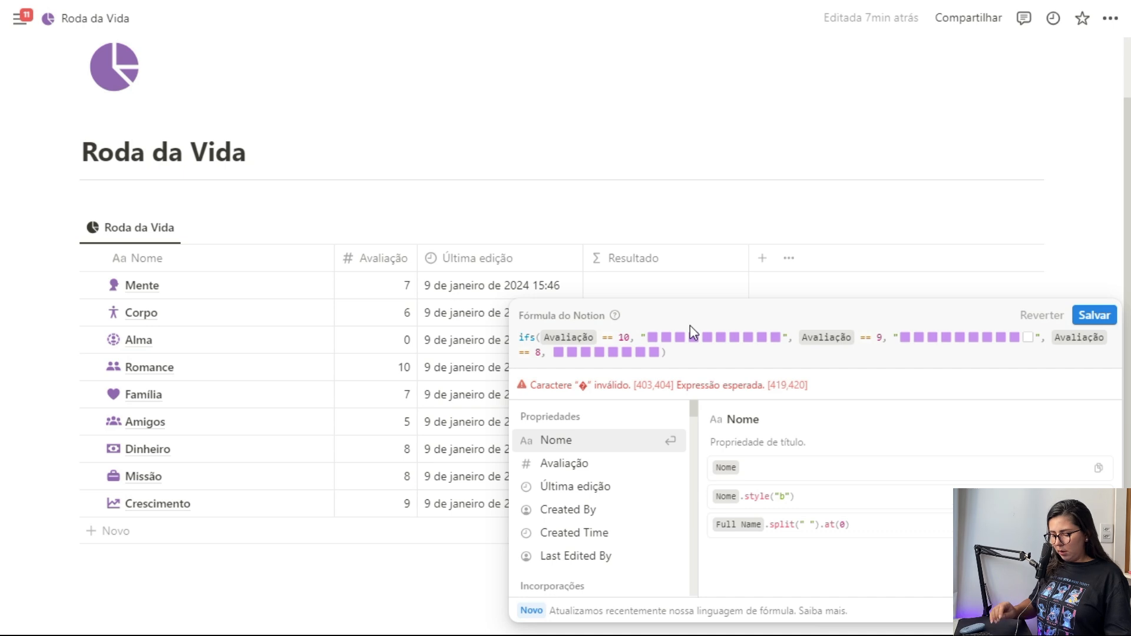
Add the white square emoji after the eight purple squares in the Avaliação == 8 result.
{"action": "key", "text": "super+period"}
{"action": "left_click", "coordinate": [692, 206]}
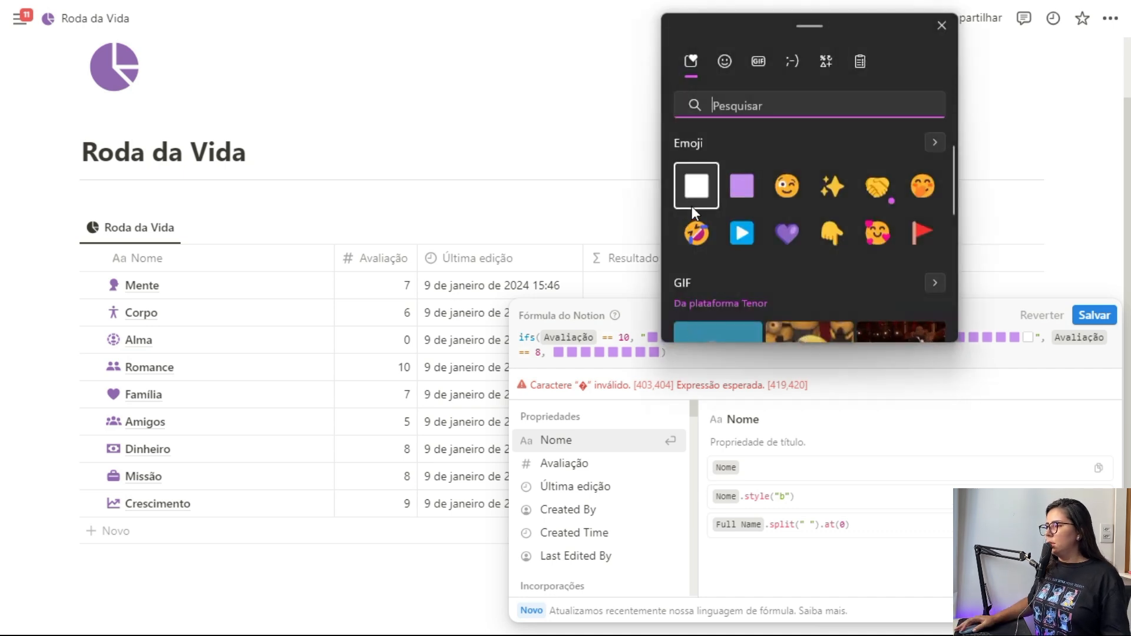
{"action": "left_click", "coordinate": [705, 190]}
{"action": "key", "text": "Escape"}
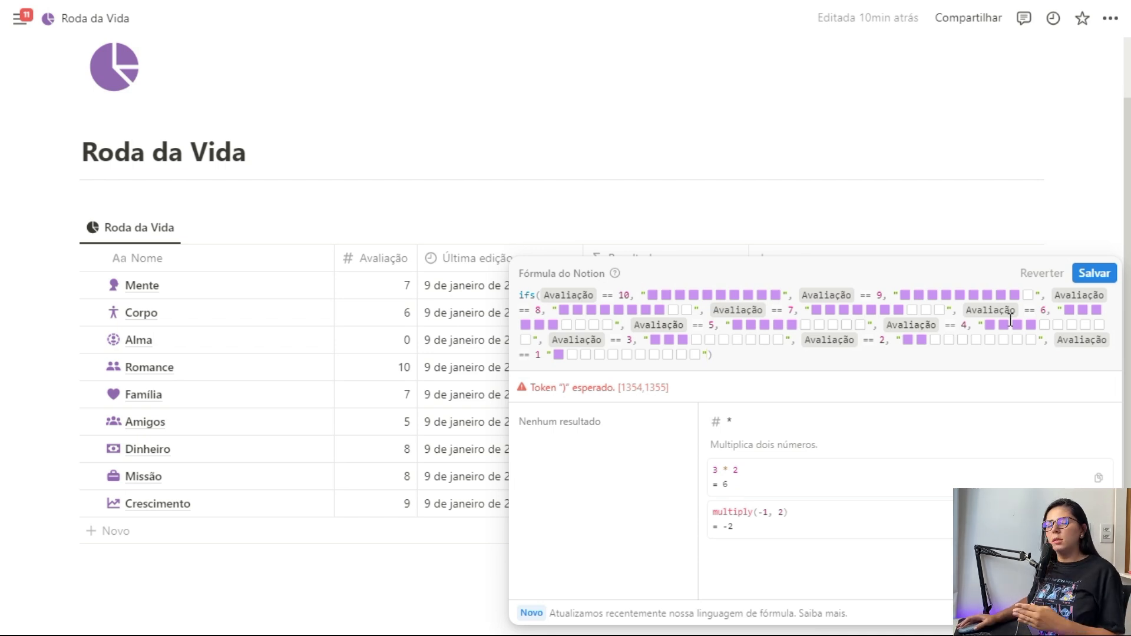
Add a final quoted fallback result to the formula, filled with the white squares copied from the Avaliação == 1 result.
{"action": "type", "text": ", "}
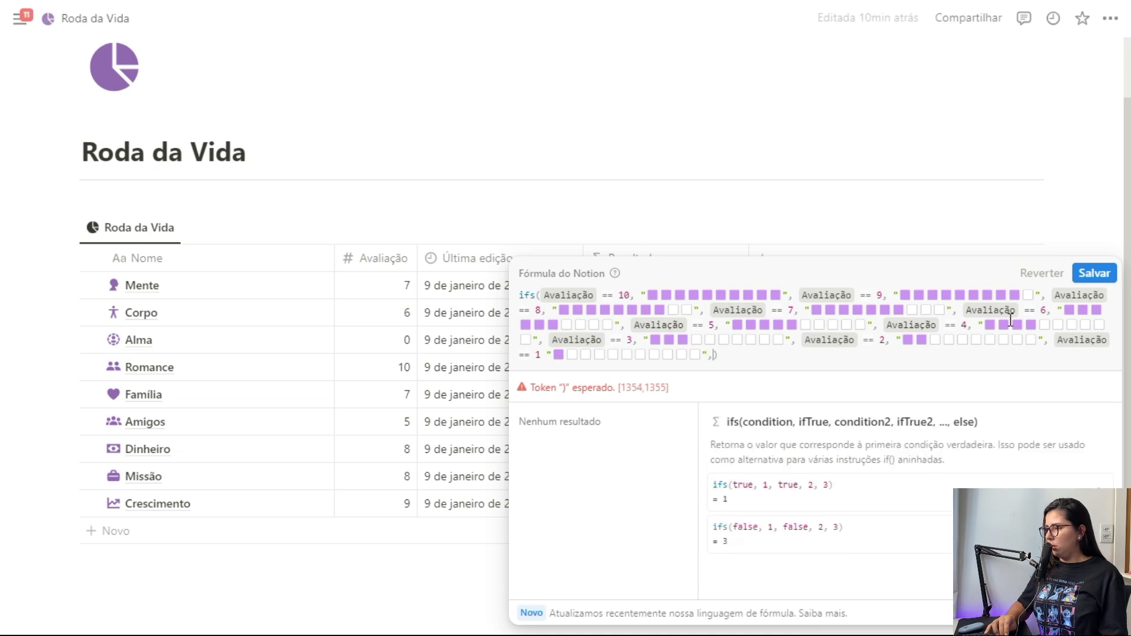
{"action": "type", "text": "\"\""}
{"action": "key", "text": "Left"}
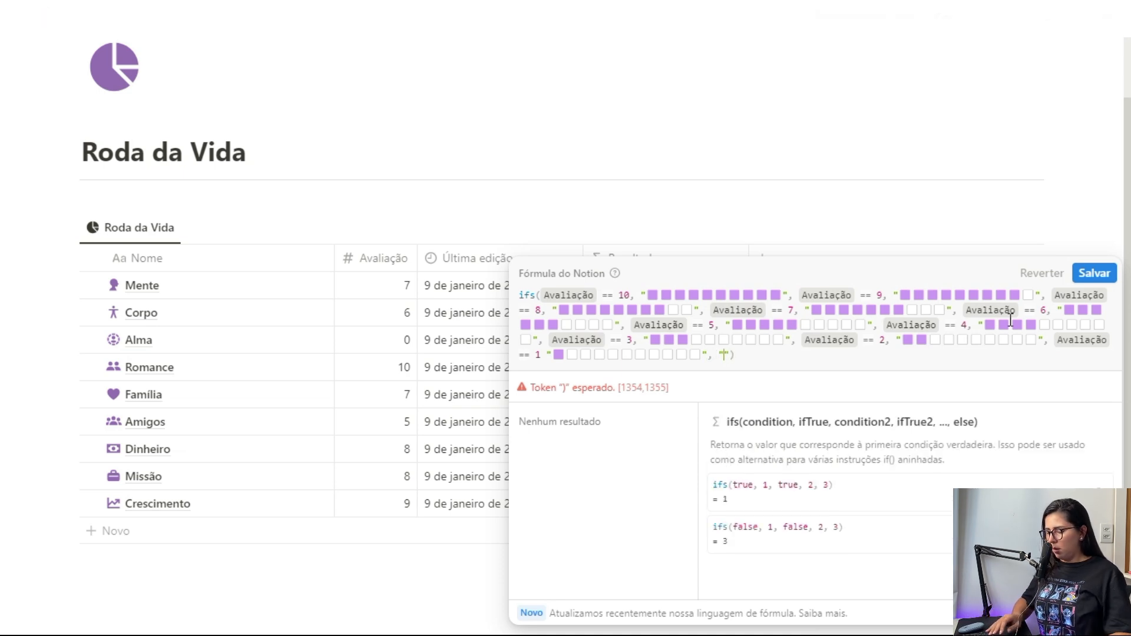
{"action": "left_click_drag", "start_coordinate": [698, 354], "coordinate": [565, 357]}
{"action": "key", "text": "ctrl+c"}
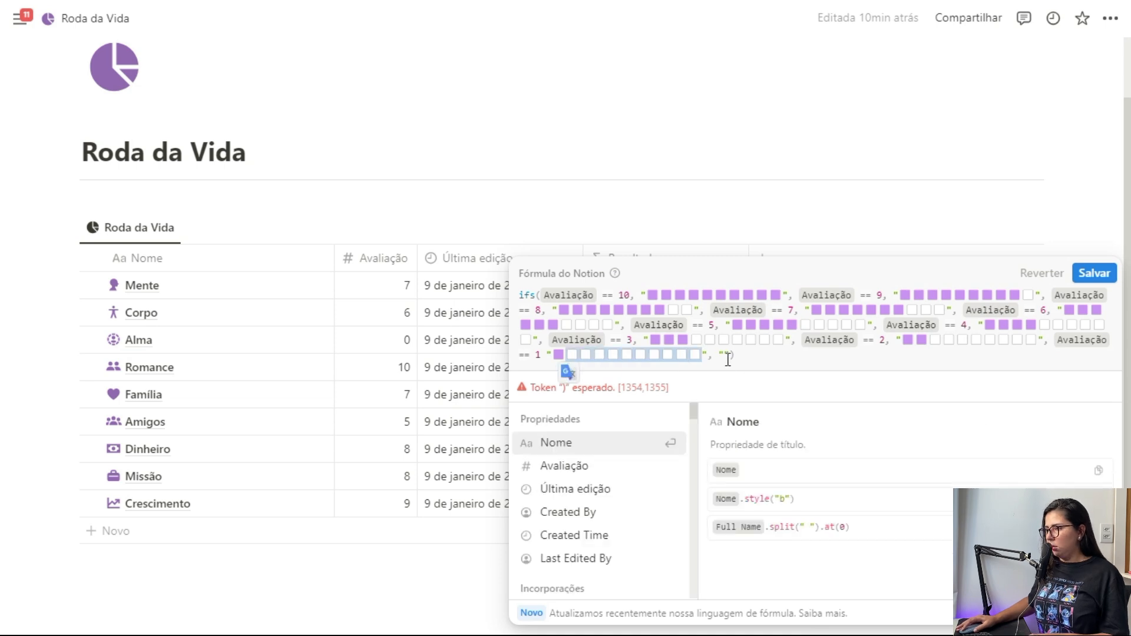
{"action": "left_click", "coordinate": [729, 357]}
{"action": "key", "text": "ctrl+v"}
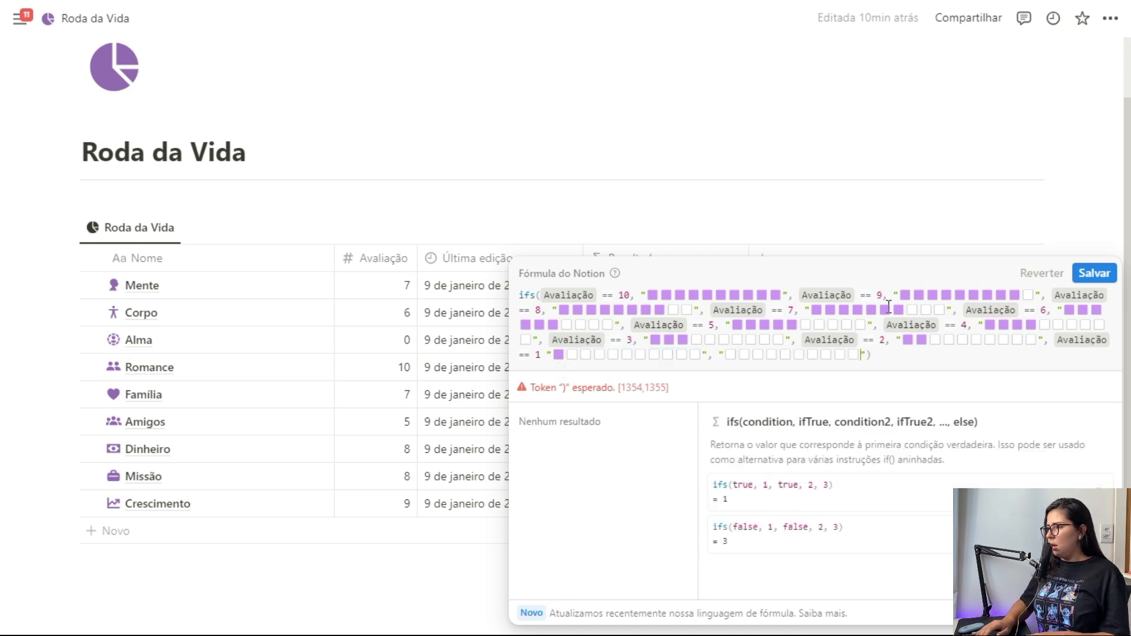
Put the missing comma after Avaliação == 1, finish the fallback result at ten white squares and save the Resultado formula.
{"action": "key", "text": "shift+Left"}
{"action": "key", "text": "ctrl+c"}
{"action": "key", "text": "Right"}
{"action": "key", "text": "ctrl+v"}
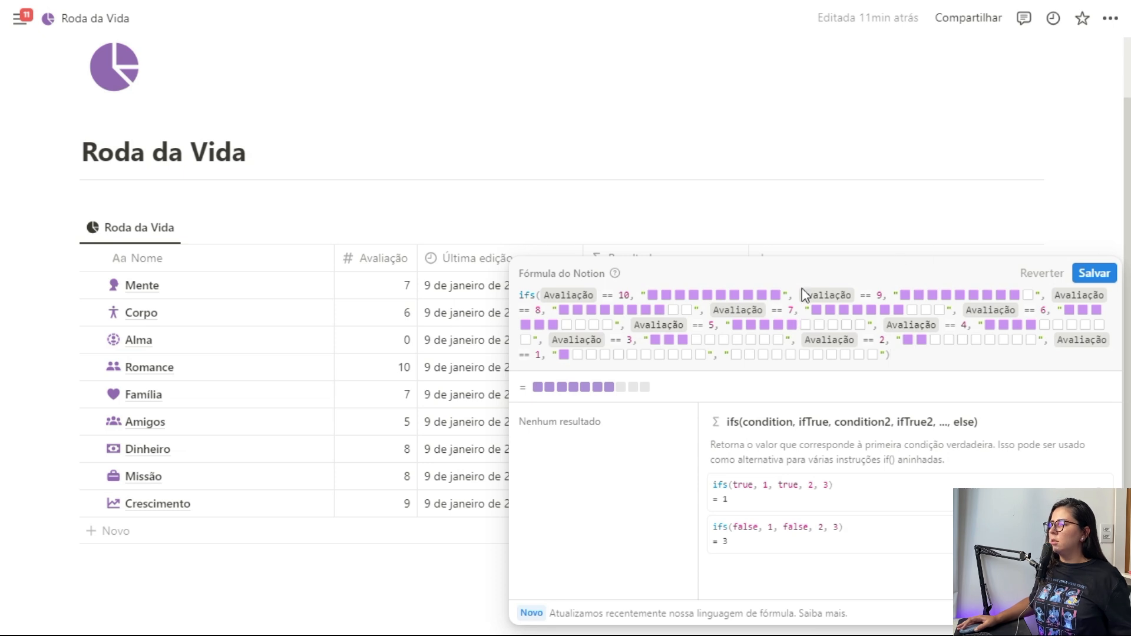
{"action": "left_click", "coordinate": [1094, 275]}
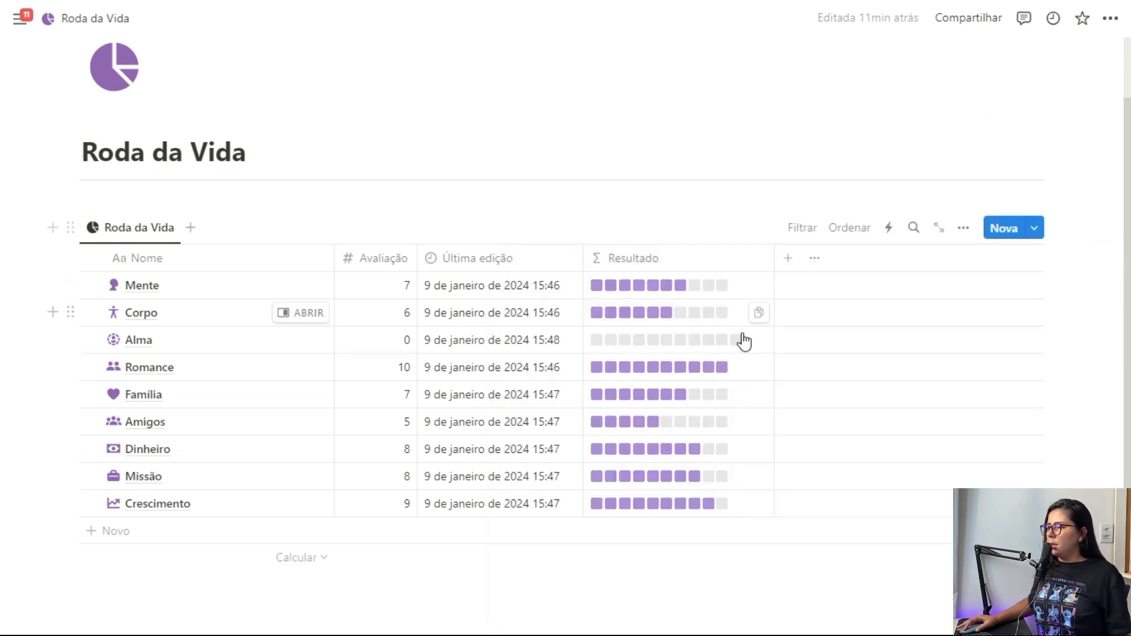
{"action": "left_click", "coordinate": [709, 340]}
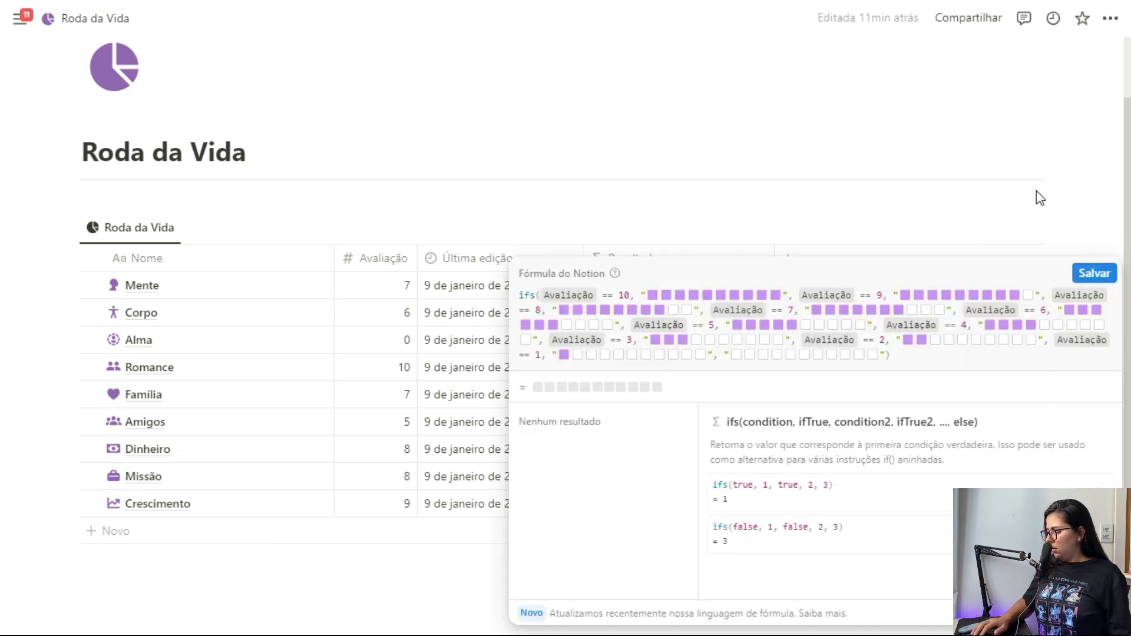
{"action": "left_click", "coordinate": [1094, 272]}
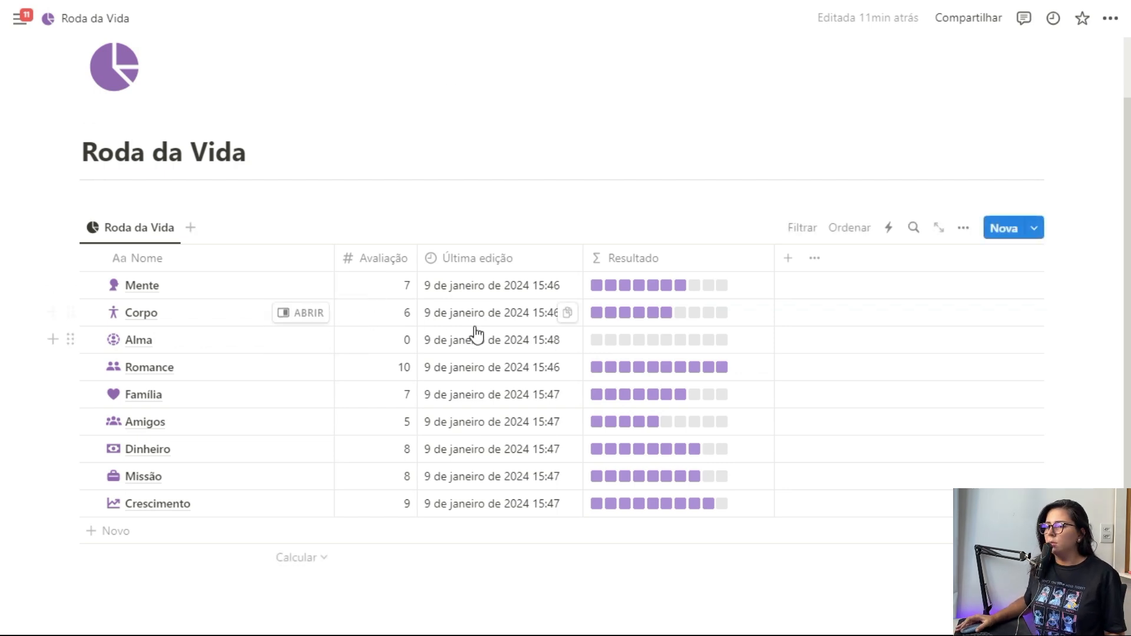
Turn off the vertical lines in the layout of the Roda da Vida table view.
{"action": "left_click", "coordinate": [963, 229]}
{"action": "left_click", "coordinate": [1006, 334]}
{"action": "left_click", "coordinate": [1019, 477]}
{"action": "left_click", "coordinate": [1023, 266]}
Hide the Resultado property in this view and narrow the Nome column.
{"action": "left_click", "coordinate": [661, 265]}
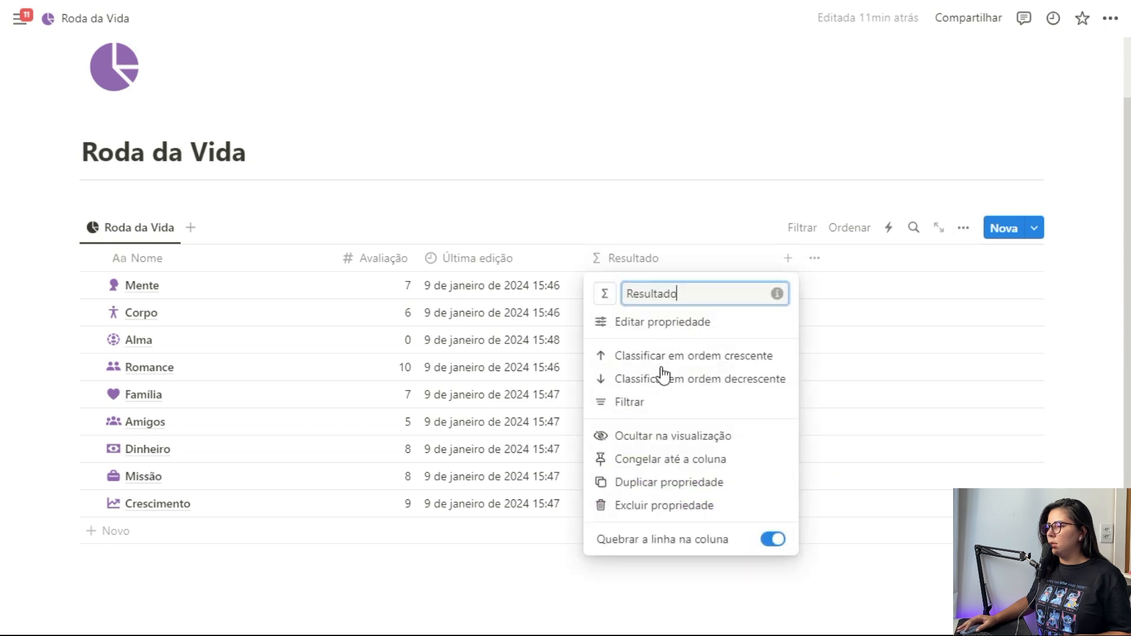
{"action": "left_click", "coordinate": [651, 439]}
{"action": "left_click_drag", "start_coordinate": [334, 258], "coordinate": [230, 248]}
Duplicate the Roda da Vida view and remove the (1) suffix from the copy's name.
{"action": "left_click", "coordinate": [134, 229]}
{"action": "left_click", "coordinate": [152, 377]}
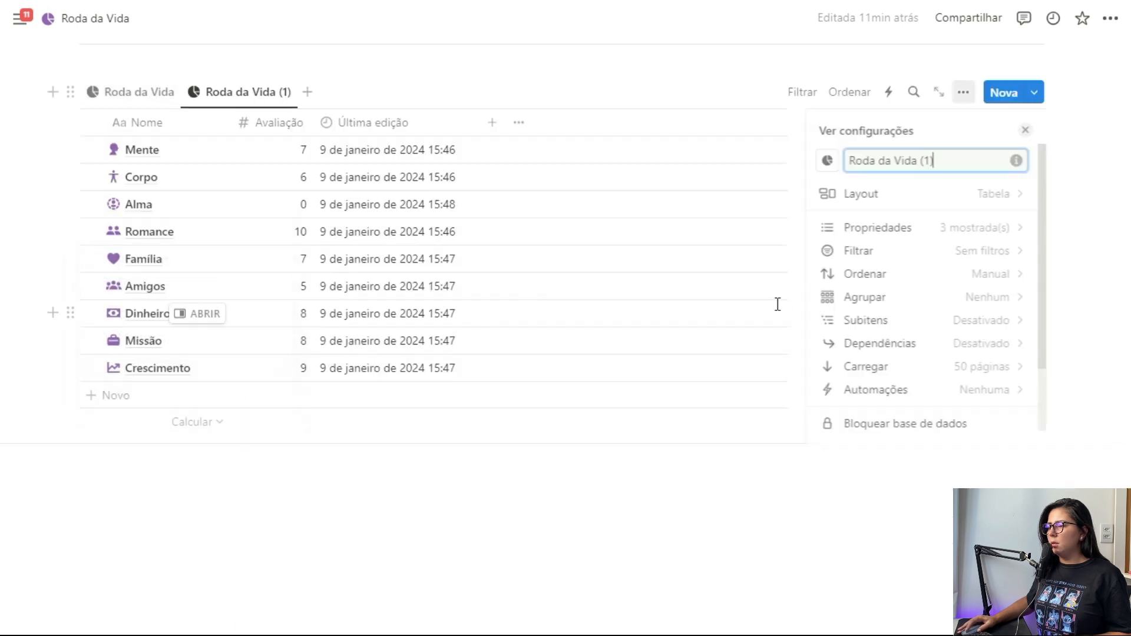
{"action": "left_click", "coordinate": [250, 94]}
{"action": "left_click", "coordinate": [265, 125]}
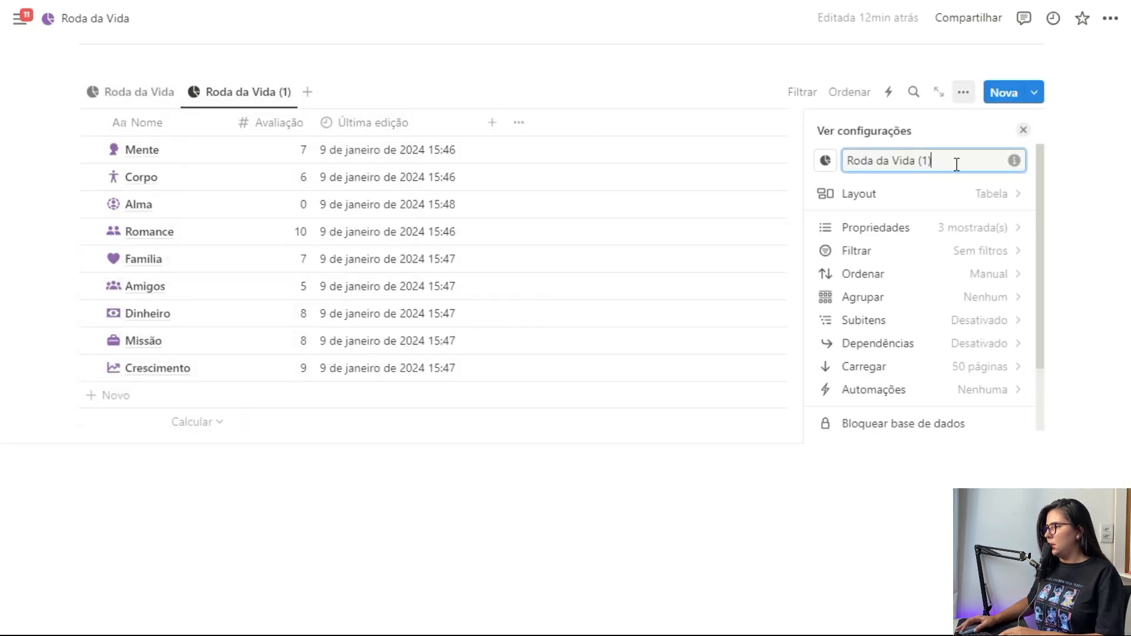
{"action": "key", "text": "BackSpace"}
{"action": "key", "text": "BackSpace"}
{"action": "key", "text": "BackSpace"}
{"action": "key", "text": "BackSpace"}
{"action": "left_click", "coordinate": [1023, 130]}
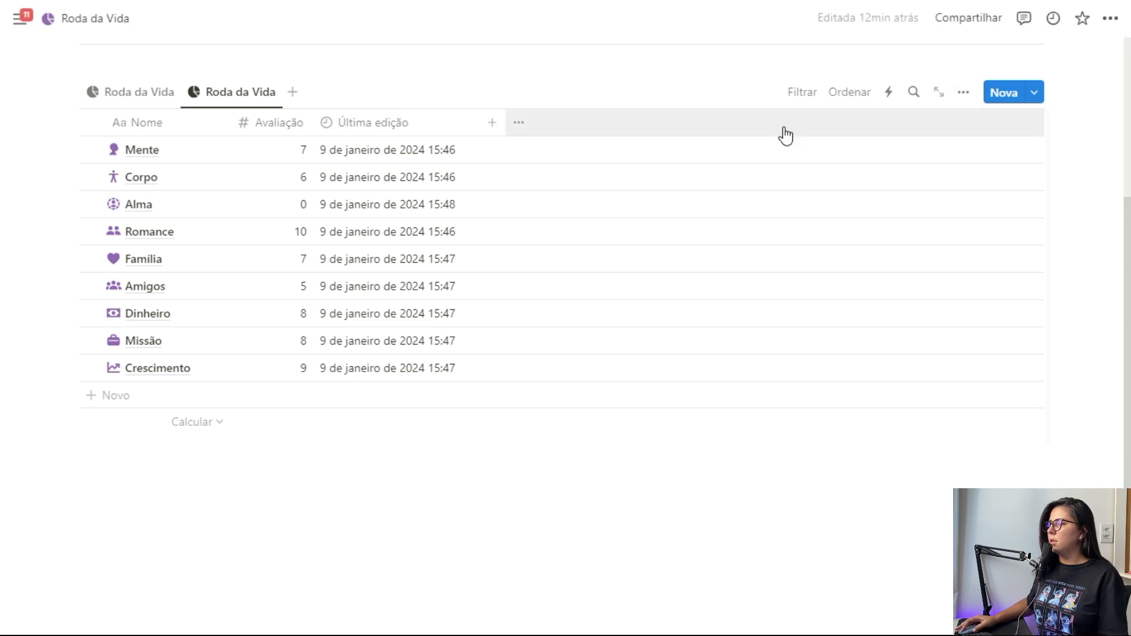
Rename the duplicated second view as Análise.
{"action": "left_click", "coordinate": [156, 93]}
{"action": "scroll", "coordinate": [152, 197], "scroll_direction": "up", "scroll_amount": 4}
{"action": "left_click", "coordinate": [220, 318]}
{"action": "left_click", "coordinate": [234, 318]}
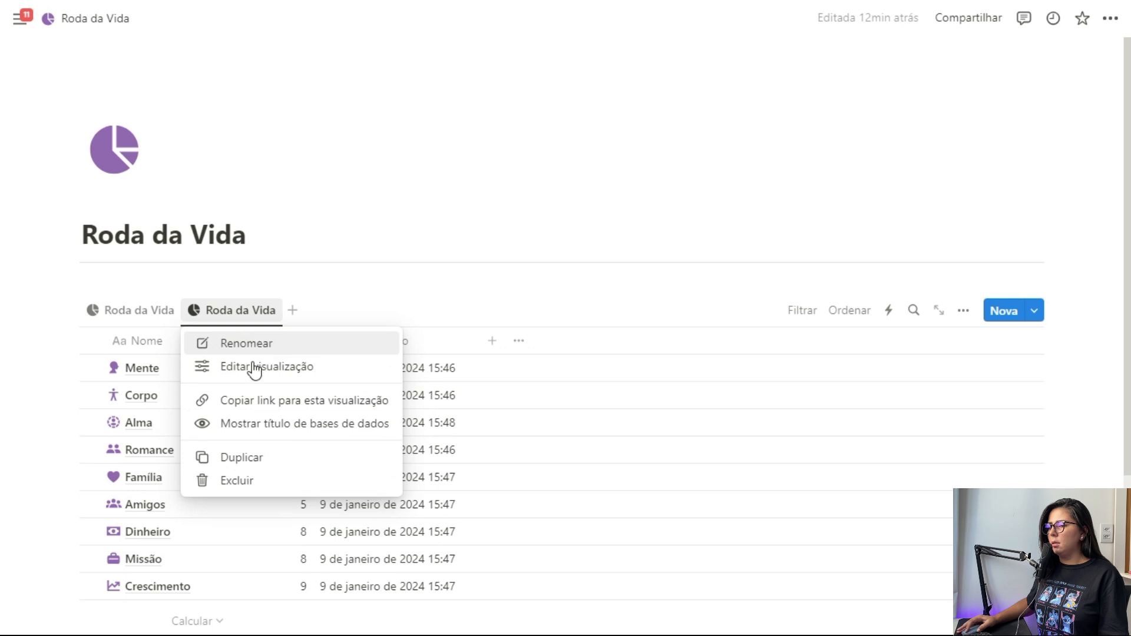
{"action": "left_click", "coordinate": [255, 367]}
{"action": "triple_click", "coordinate": [882, 162]}
{"action": "type", "text": "An"}
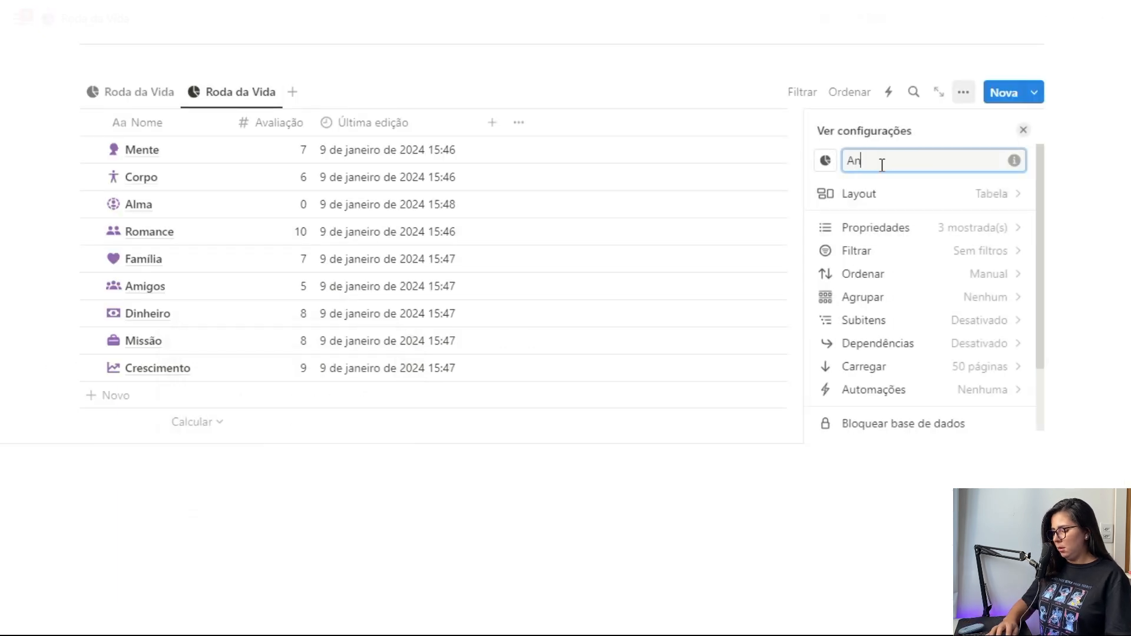
{"action": "type", "text": "álise"}
Change the layout of the first Roda da Vida view to Lista.
{"action": "left_click", "coordinate": [151, 309]}
{"action": "scroll", "coordinate": [171, 231], "scroll_direction": "down", "scroll_amount": 3}
{"action": "left_click", "coordinate": [159, 144]}
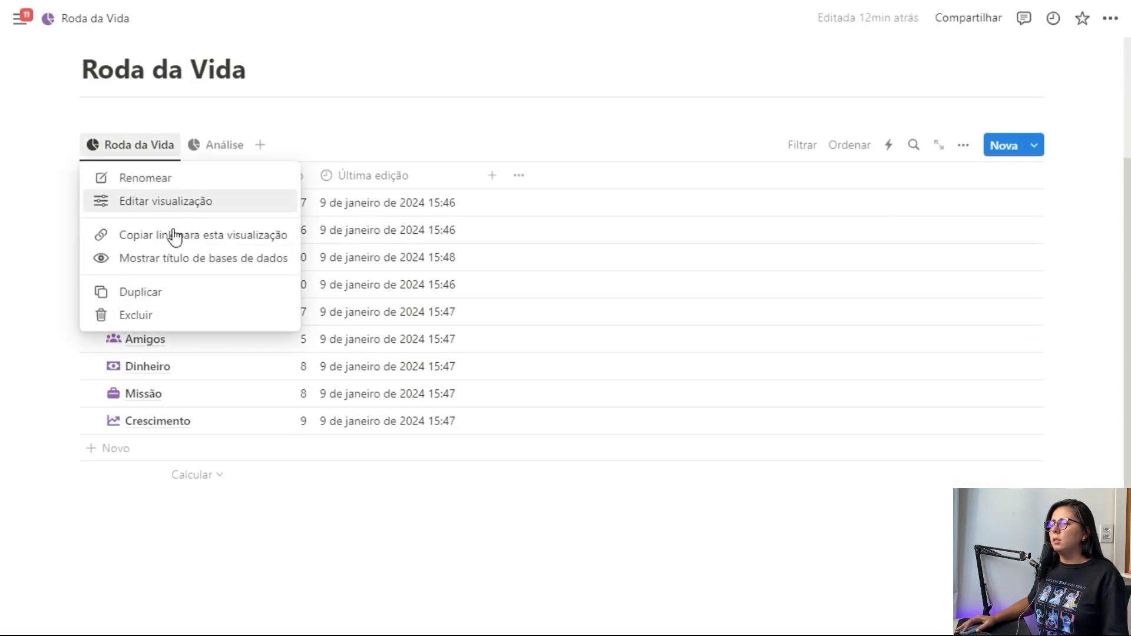
{"action": "left_click", "coordinate": [165, 201]}
{"action": "left_click", "coordinate": [979, 251]}
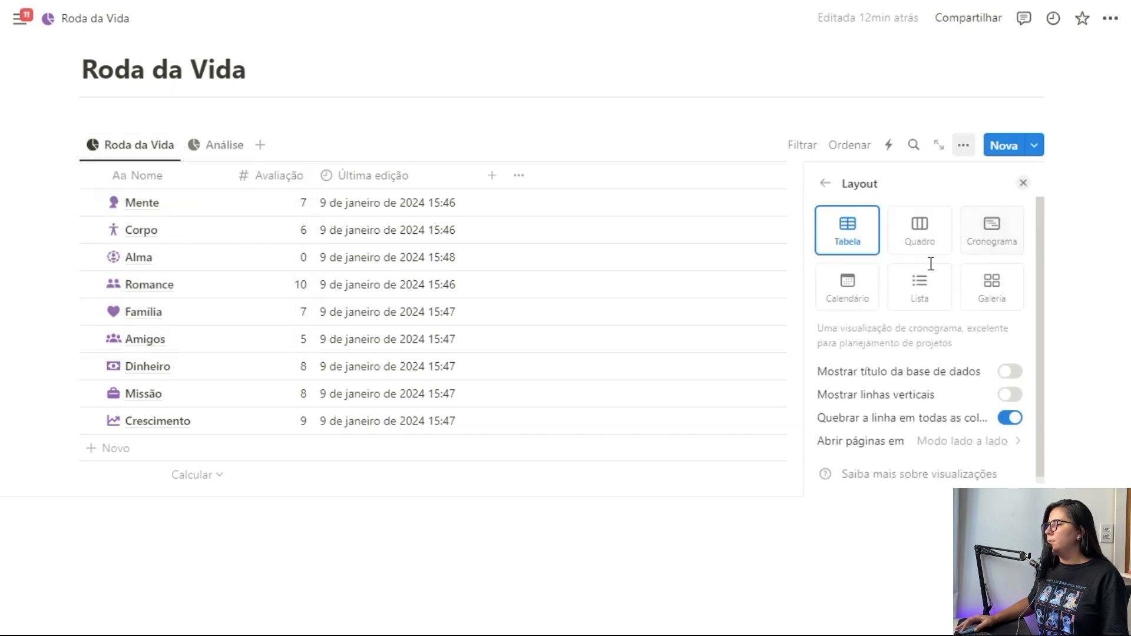
{"action": "left_click", "coordinate": [931, 298]}
Show the Resultado property and hide Última edição in the Roda da Vida list view.
{"action": "left_click", "coordinate": [825, 183]}
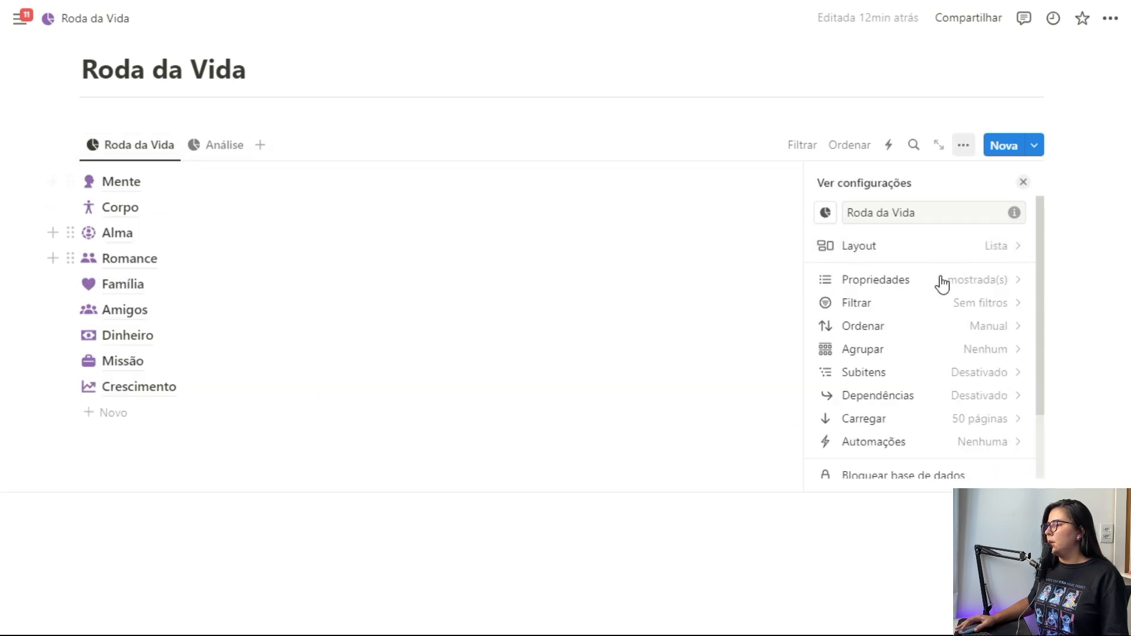
{"action": "left_click", "coordinate": [1003, 282]}
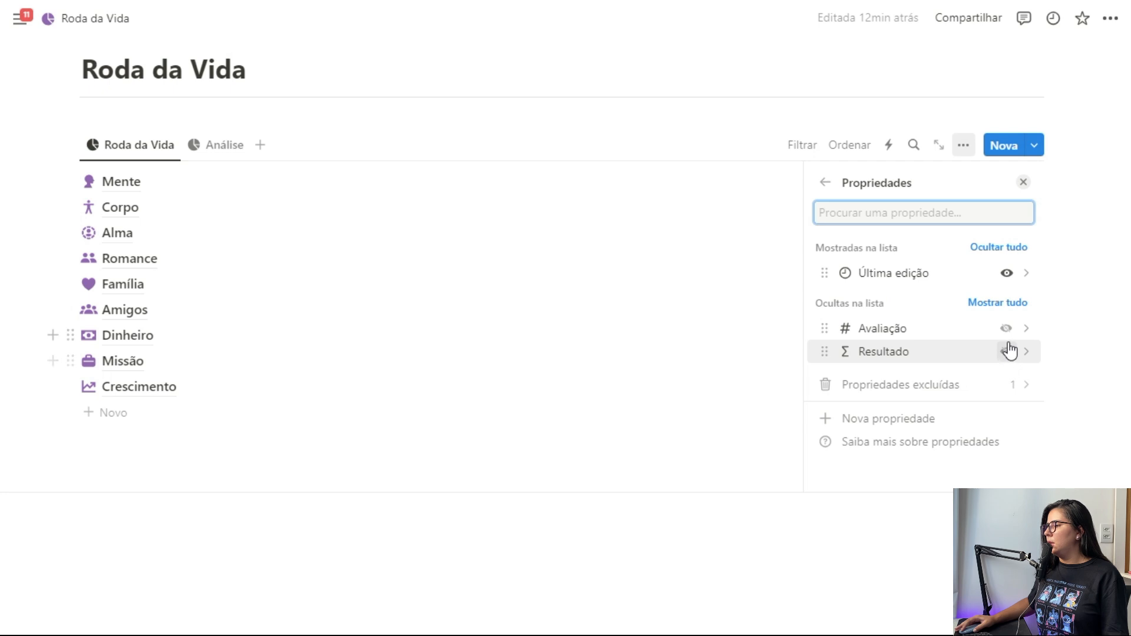
{"action": "left_click", "coordinate": [1006, 353]}
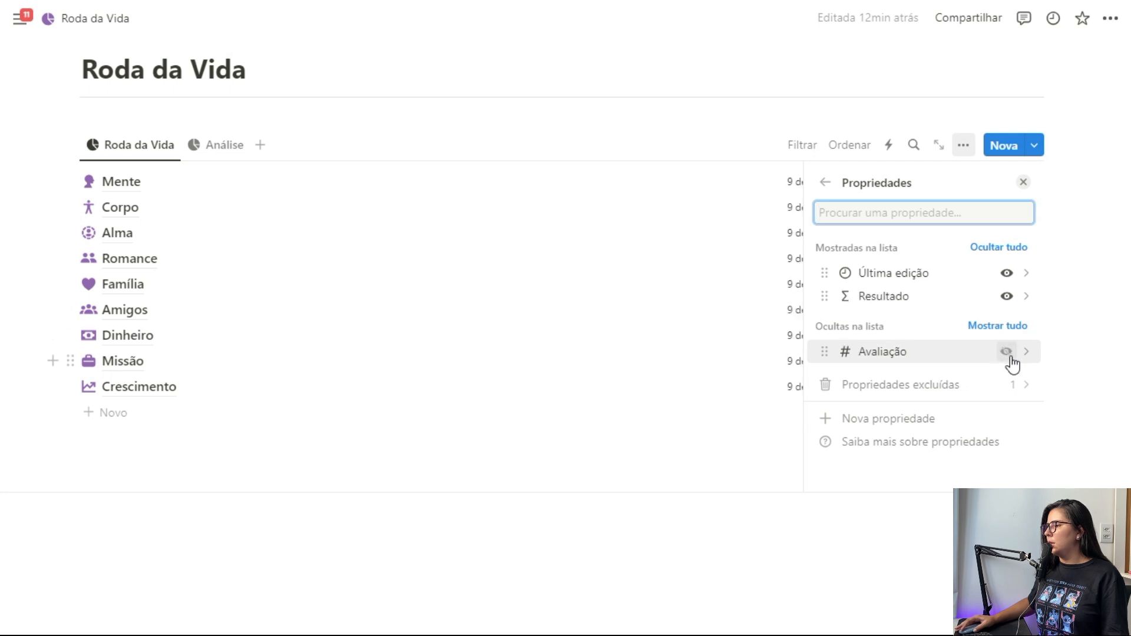
{"action": "left_click", "coordinate": [1007, 273]}
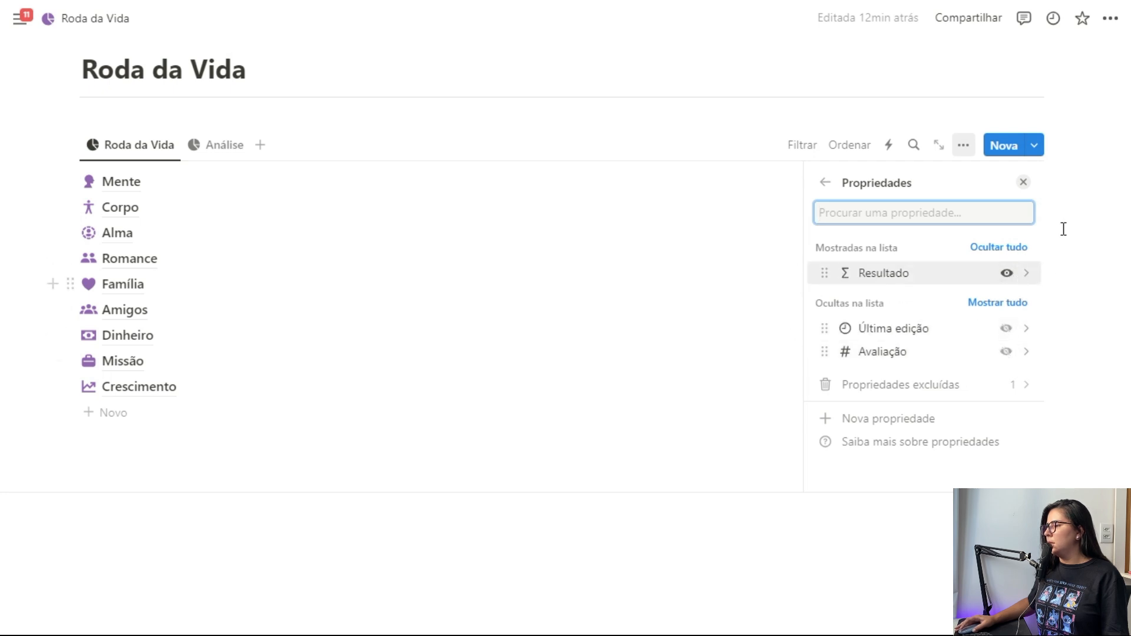
{"action": "left_click", "coordinate": [1023, 182]}
Insert a two-column layout above the Roda da Vida database and move the database into a narrowed first column.
{"action": "left_click", "coordinate": [131, 124]}
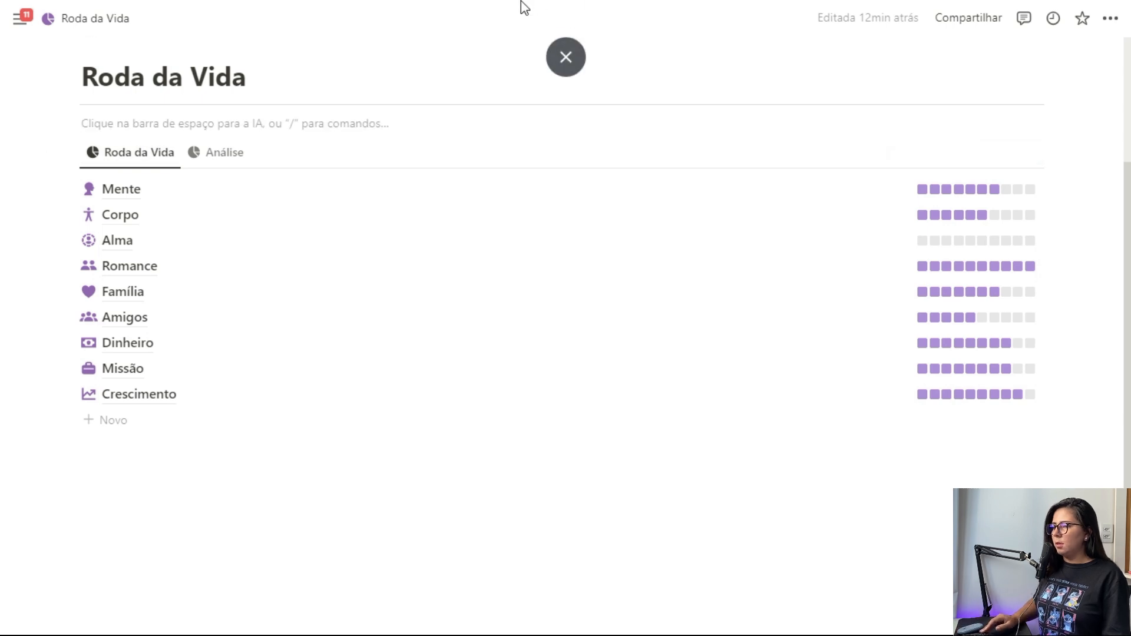
{"action": "key", "text": "Return"}
{"action": "key", "text": "Return"}
{"action": "key", "text": "Up"}
{"action": "type", "text": "/2c"}
{"action": "key", "text": "Return"}
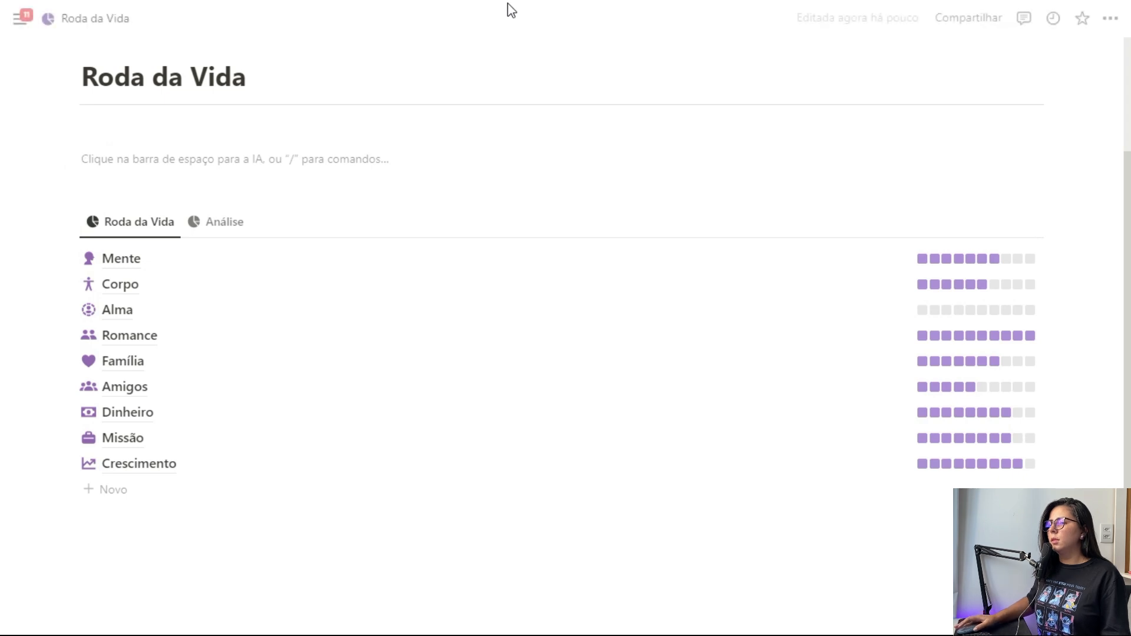
{"action": "left_click_drag", "start_coordinate": [73, 223], "coordinate": [377, 148]}
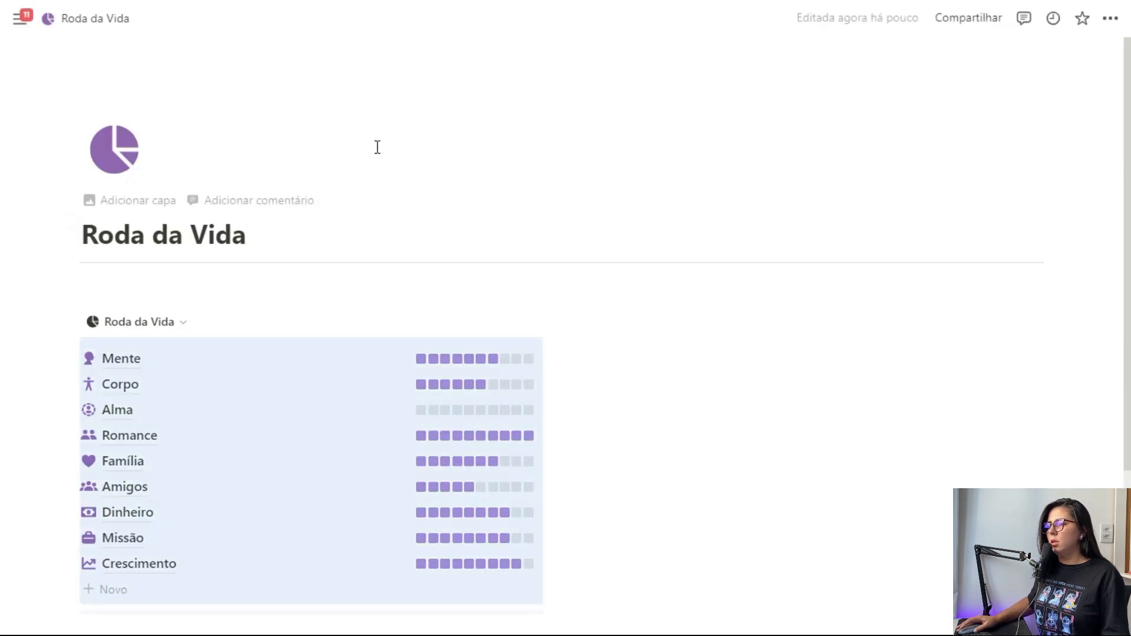
{"action": "scroll", "coordinate": [699, 204], "scroll_direction": "down", "scroll_amount": 3}
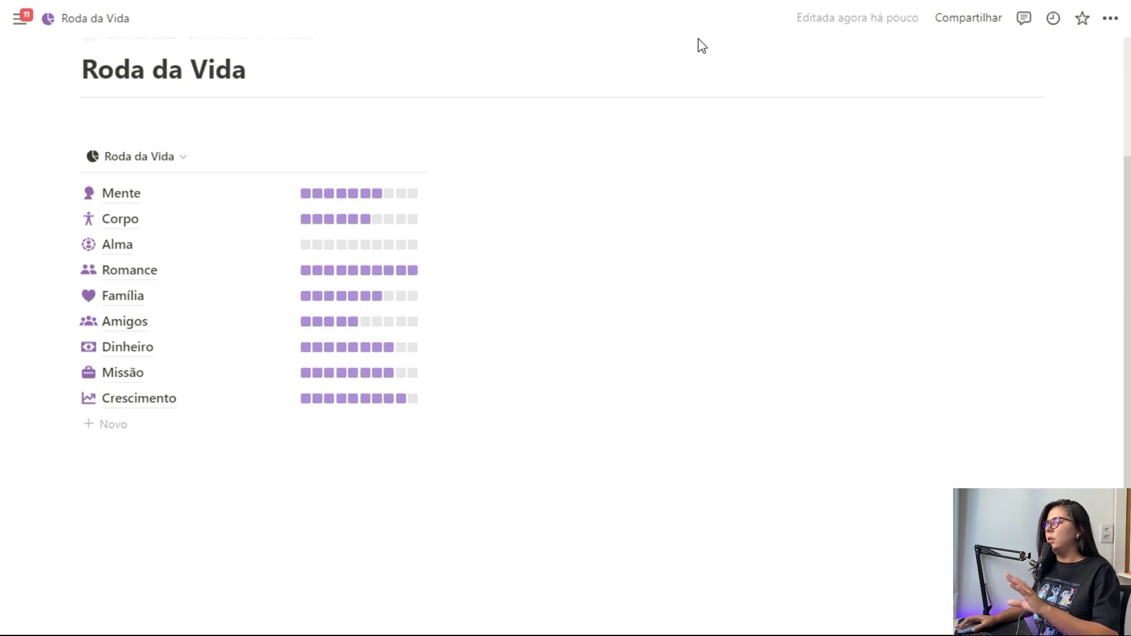
Switch the database to the Análise view and change the date format of the Última edição property.
{"action": "scroll", "coordinate": [764, 356], "scroll_direction": "up", "scroll_amount": 2}
{"action": "left_click", "coordinate": [166, 240]}
{"action": "left_click", "coordinate": [109, 328]}
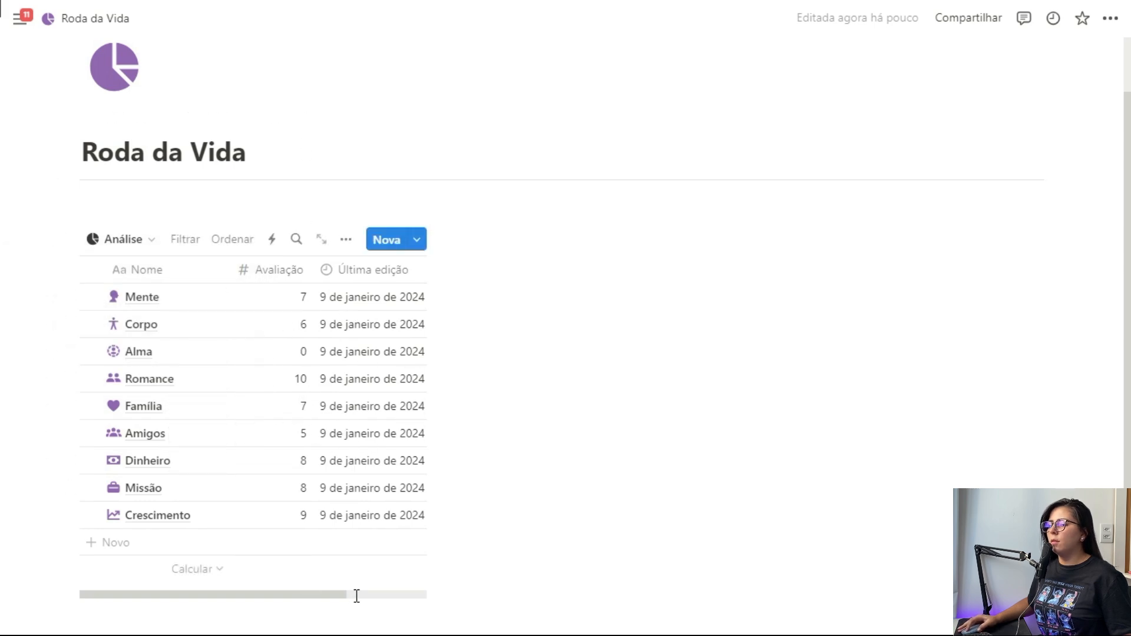
{"action": "left_click_drag", "start_coordinate": [187, 595], "coordinate": [212, 591]}
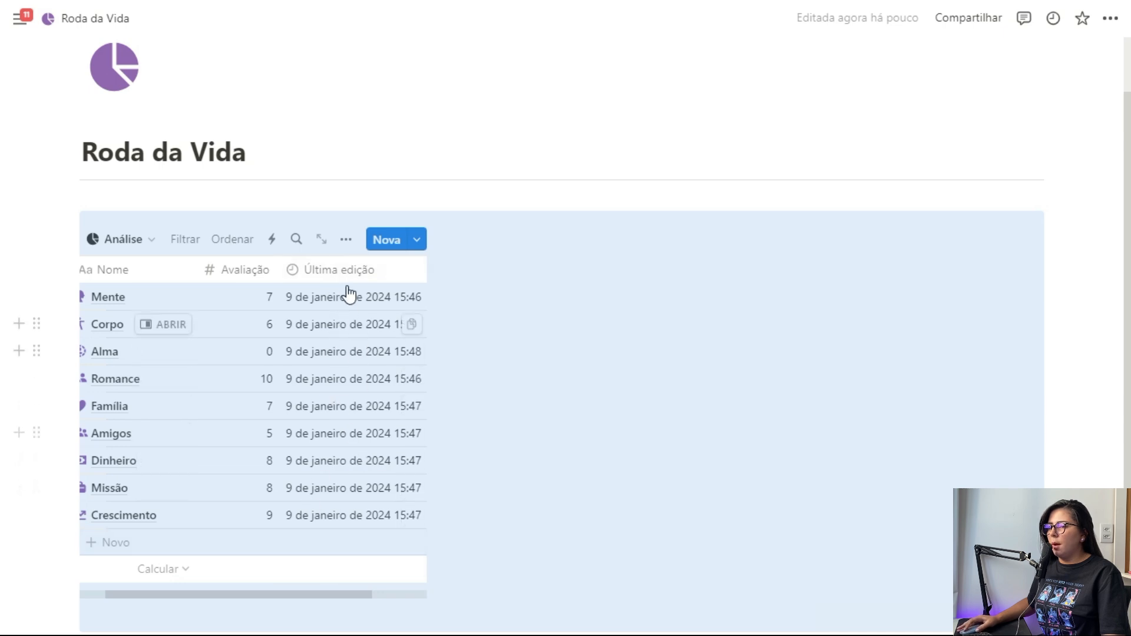
{"action": "left_click", "coordinate": [349, 272]}
{"action": "left_click", "coordinate": [354, 334]}
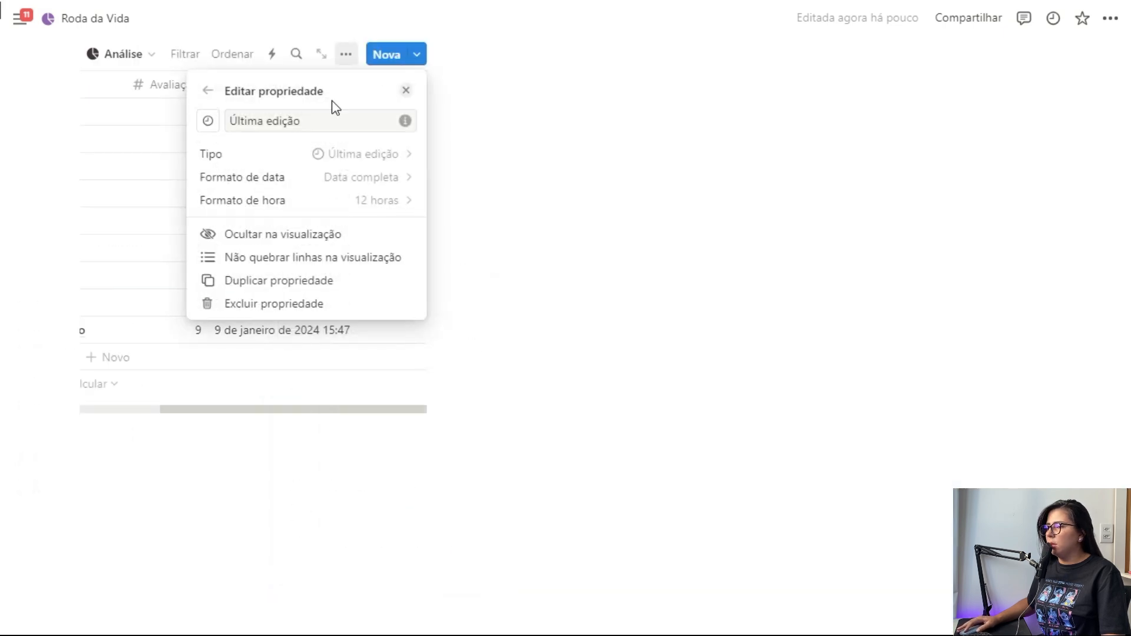
{"action": "left_click", "coordinate": [374, 179]}
{"action": "left_click", "coordinate": [272, 252]}
{"action": "left_click", "coordinate": [405, 90]}
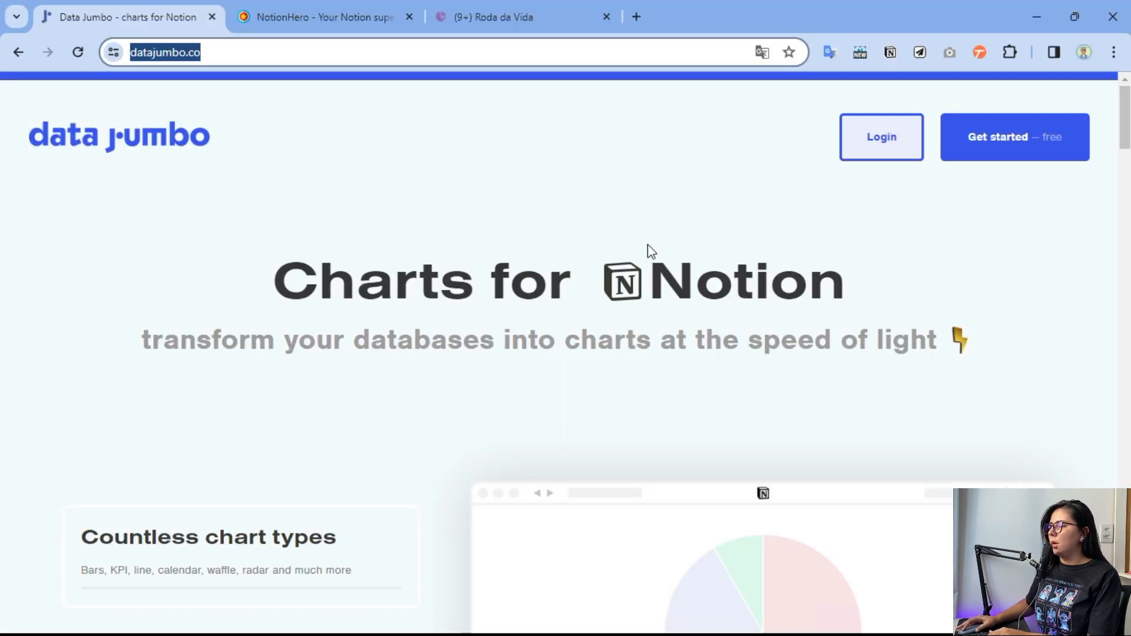
On the Data Jumbo website, start with the free Basic plan and sign in with the Google account.
{"action": "scroll", "coordinate": [648, 248], "scroll_direction": "down", "scroll_amount": 10}
{"action": "scroll", "coordinate": [645, 235], "scroll_direction": "down", "scroll_amount": 15}
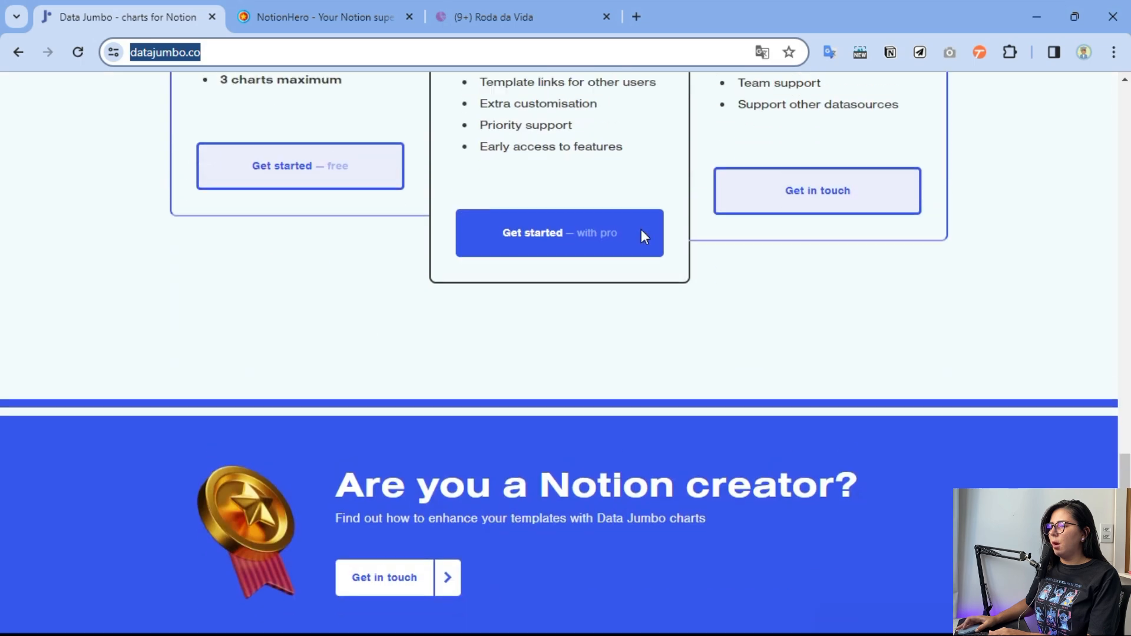
{"action": "scroll", "coordinate": [643, 234], "scroll_direction": "up", "scroll_amount": 4}
{"action": "triple_click", "coordinate": [253, 307]}
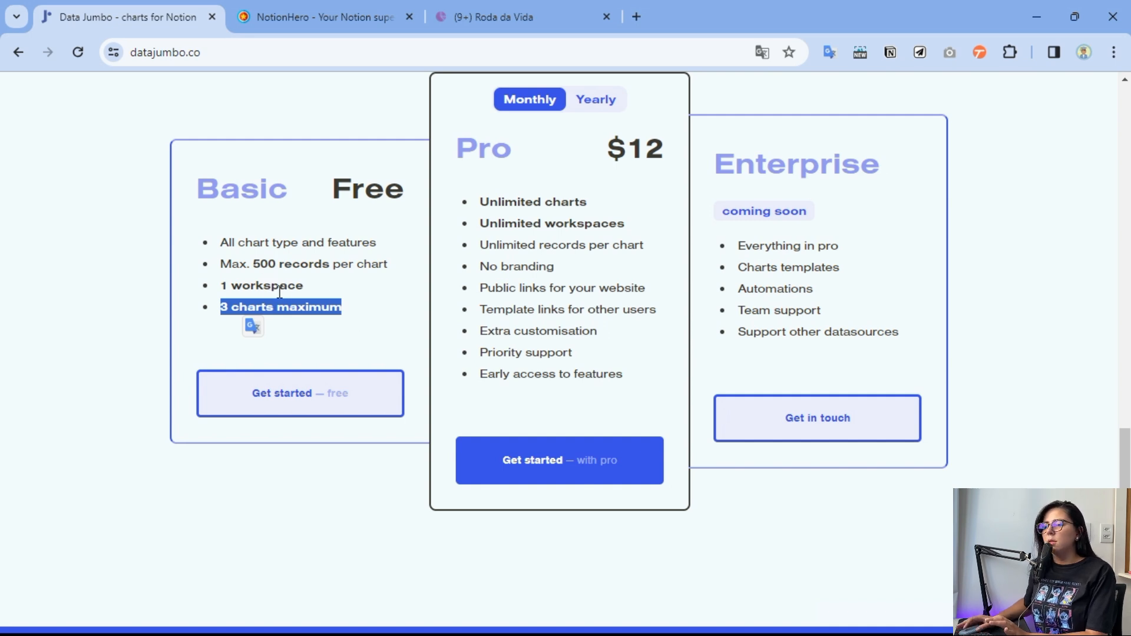
{"action": "left_click", "coordinate": [273, 412]}
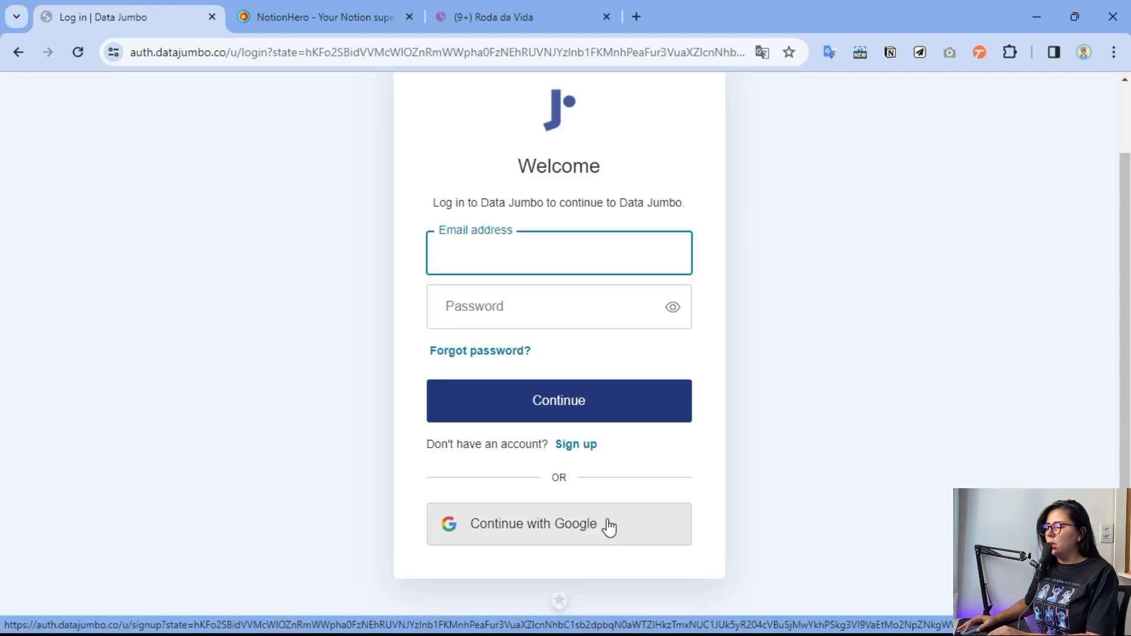
{"action": "left_click", "coordinate": [538, 539]}
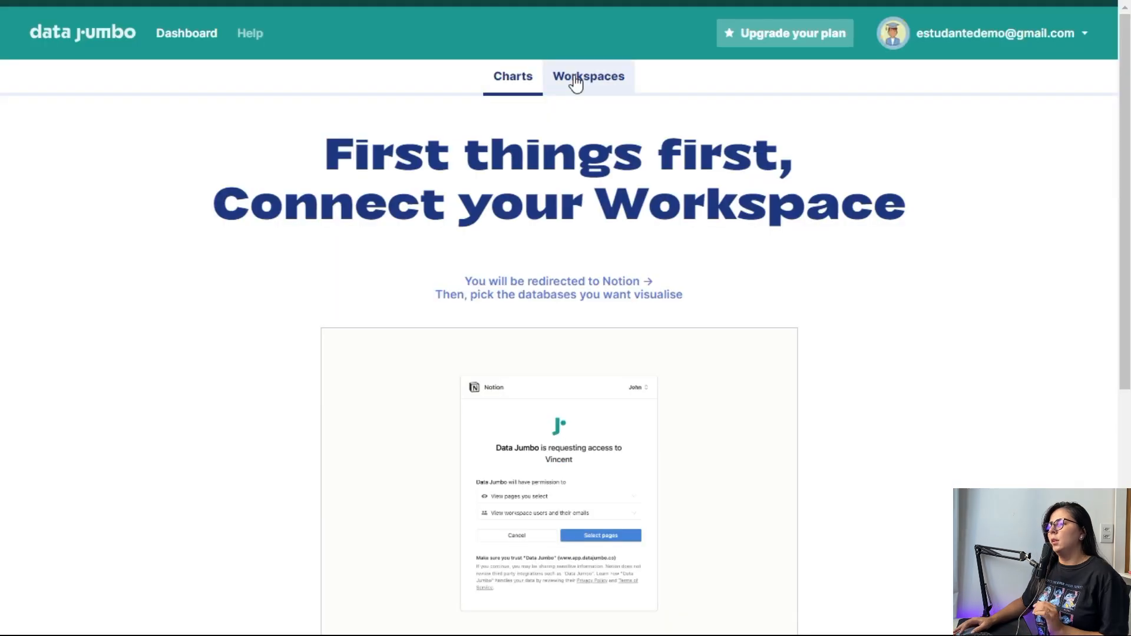
Connect the account's last listed Notion workspace to Data Jumbo, granting access to the Roda da Vida page, and check the shared database.
{"action": "left_click", "coordinate": [583, 80]}
{"action": "left_click", "coordinate": [1000, 143]}
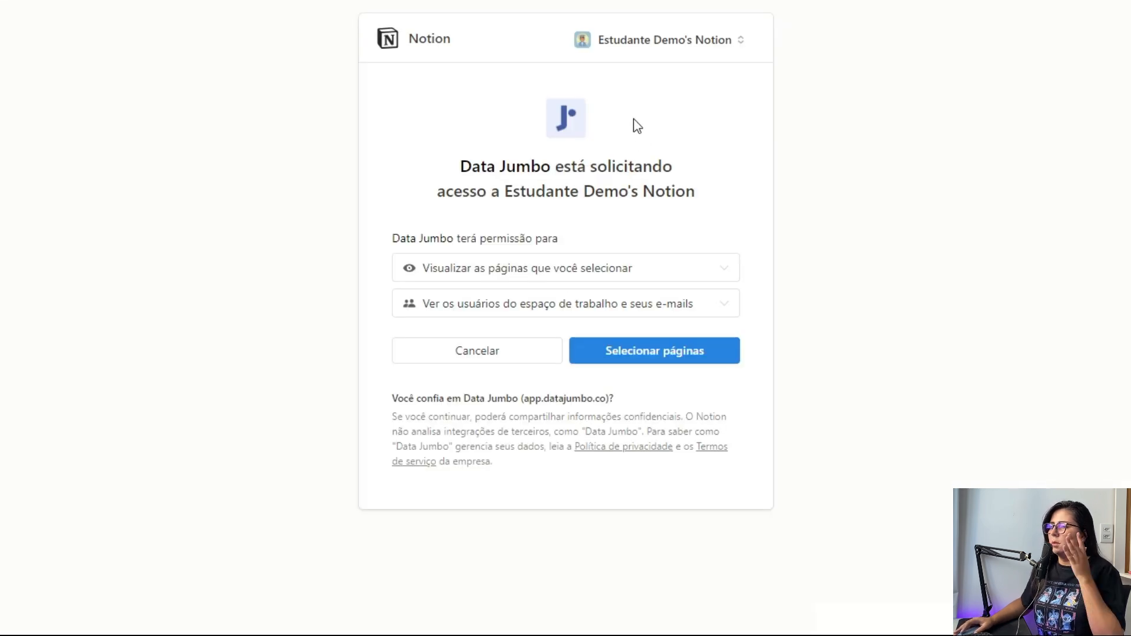
{"action": "left_click", "coordinate": [684, 42]}
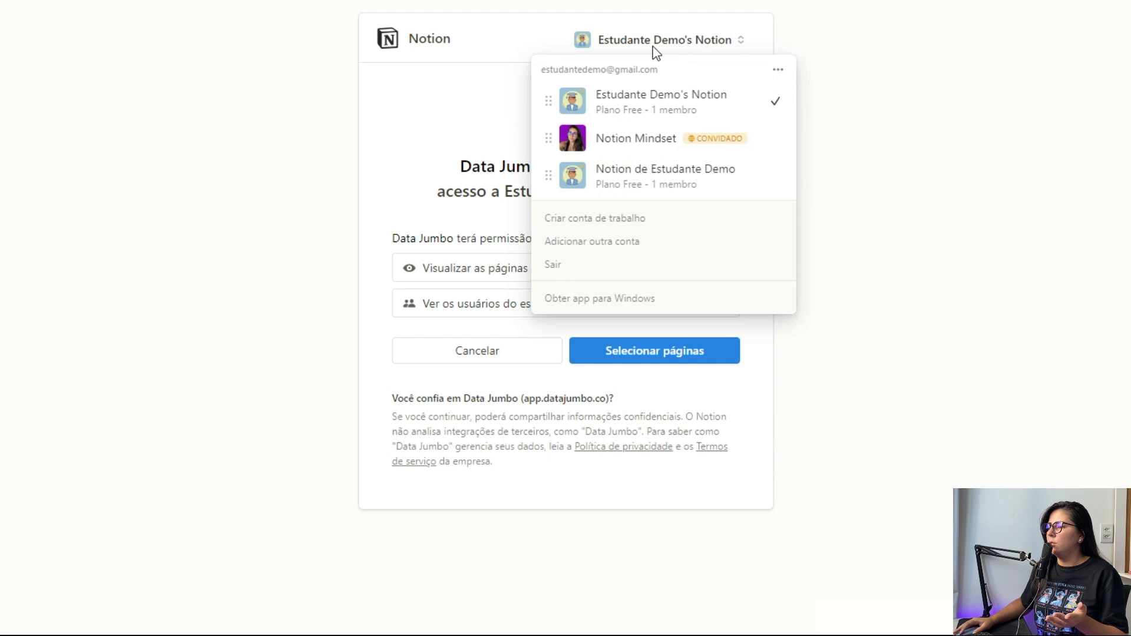
{"action": "left_click", "coordinate": [627, 183]}
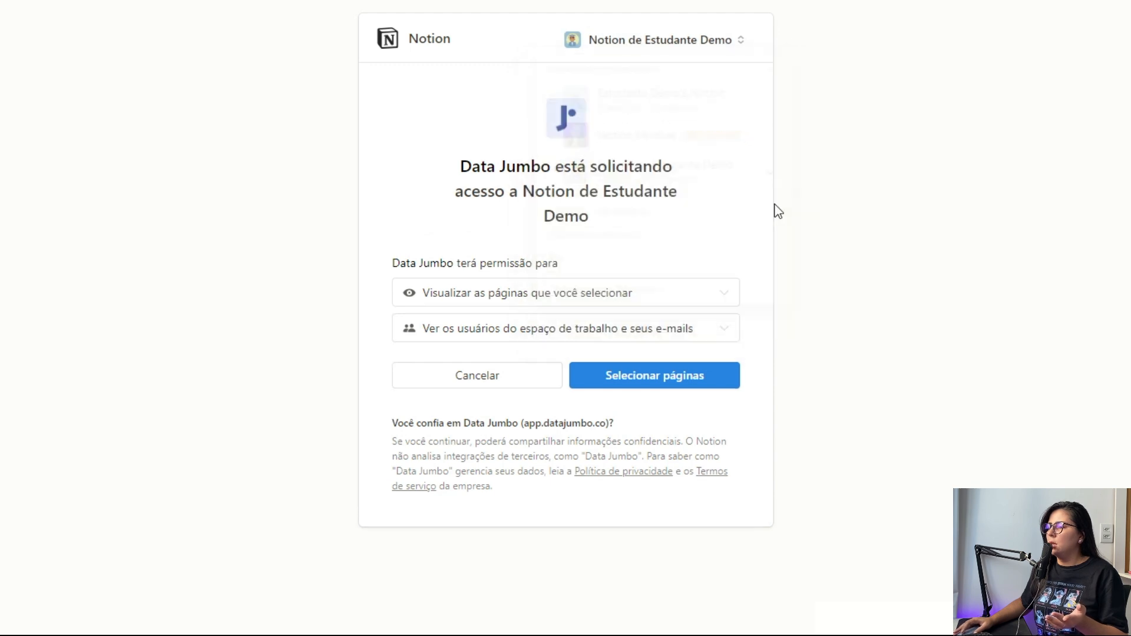
{"action": "left_click", "coordinate": [654, 380]}
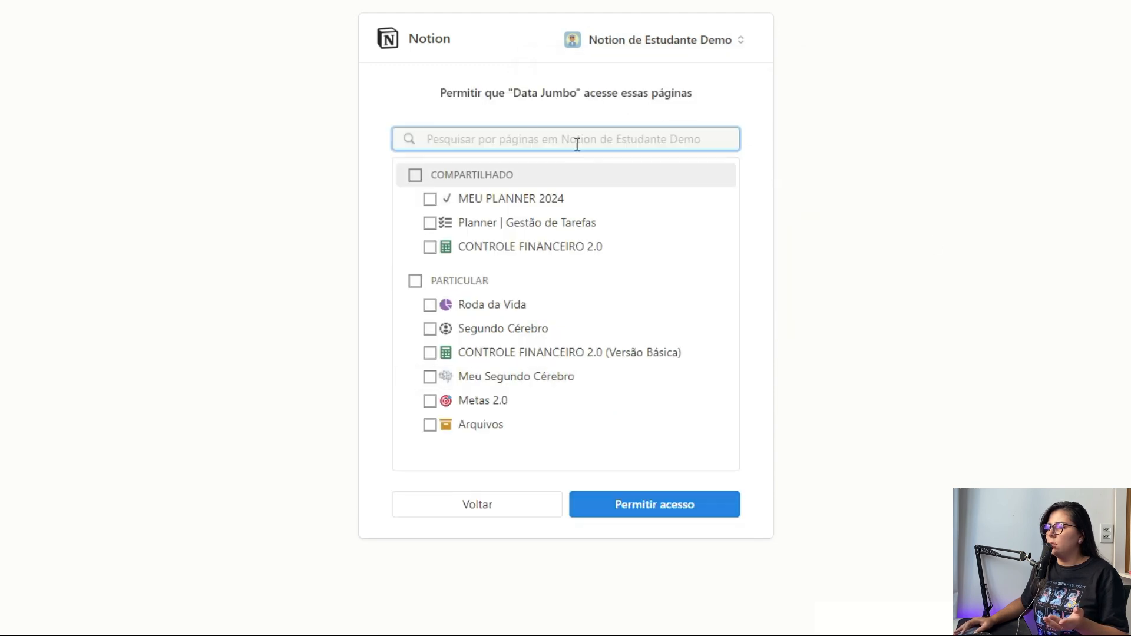
{"action": "left_click", "coordinate": [429, 308]}
{"action": "left_click", "coordinate": [644, 508]}
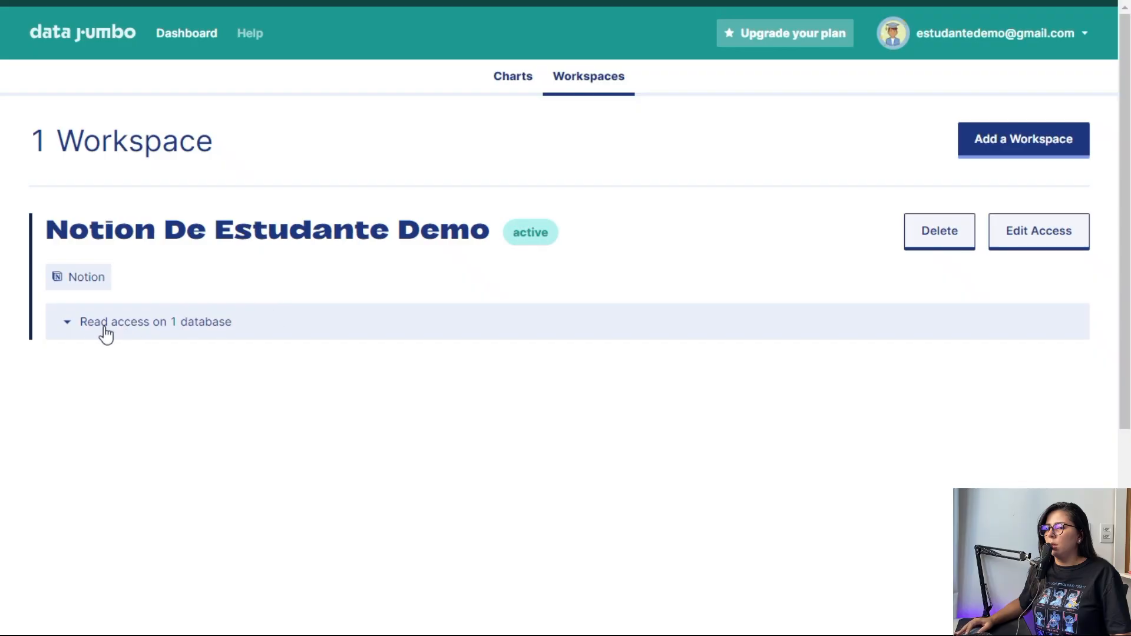
{"action": "left_click", "coordinate": [71, 327]}
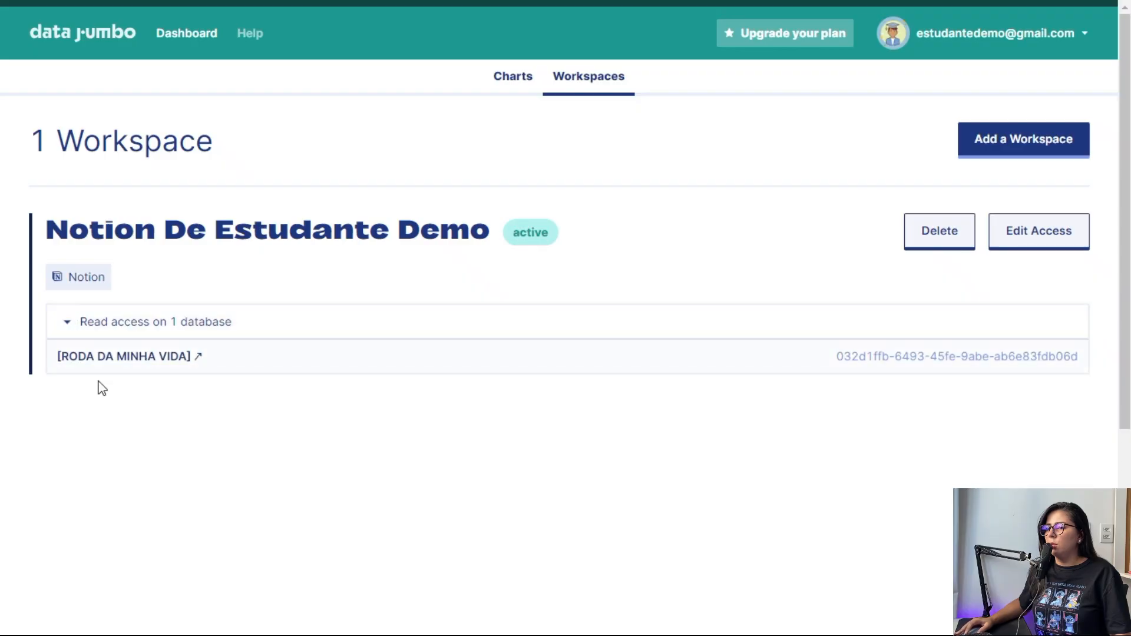
{"action": "left_click", "coordinate": [94, 333]}
Build the first chart from the [RODA DA MINHA VIDA] database, keeping the suggested chart name.
{"action": "left_click", "coordinate": [498, 80]}
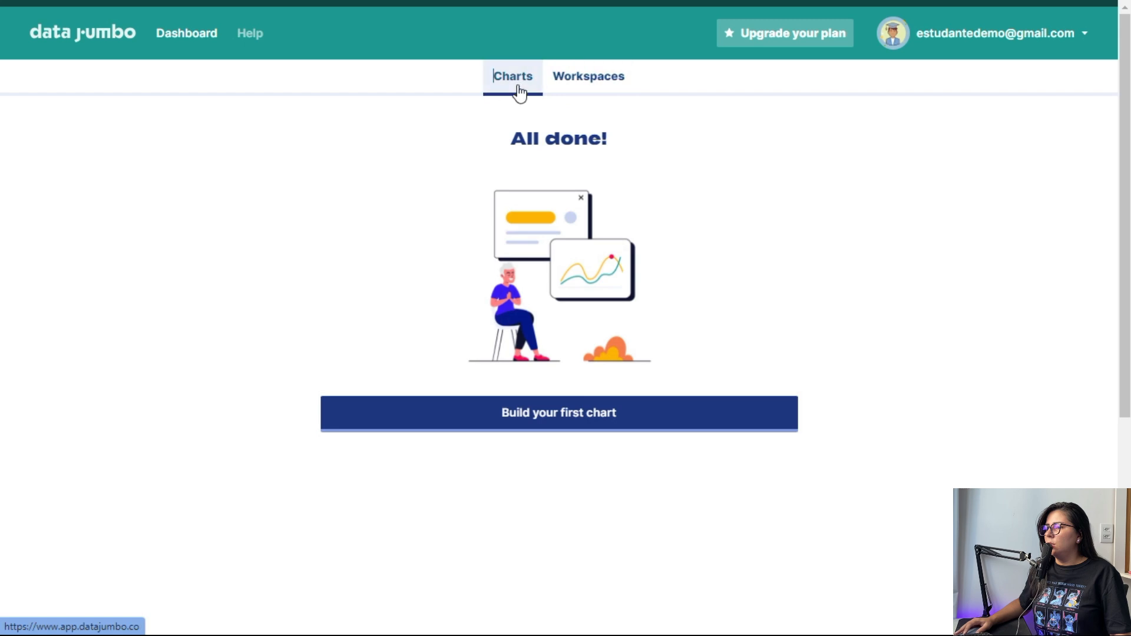
{"action": "left_click", "coordinate": [558, 413]}
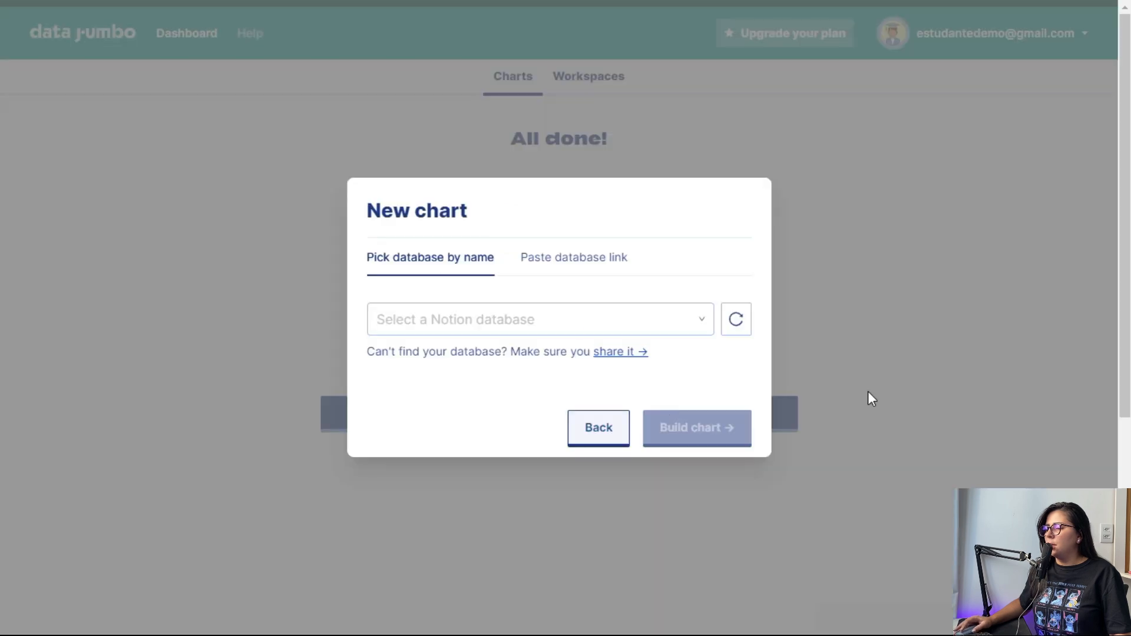
{"action": "left_click", "coordinate": [696, 322]}
{"action": "left_click", "coordinate": [454, 359]}
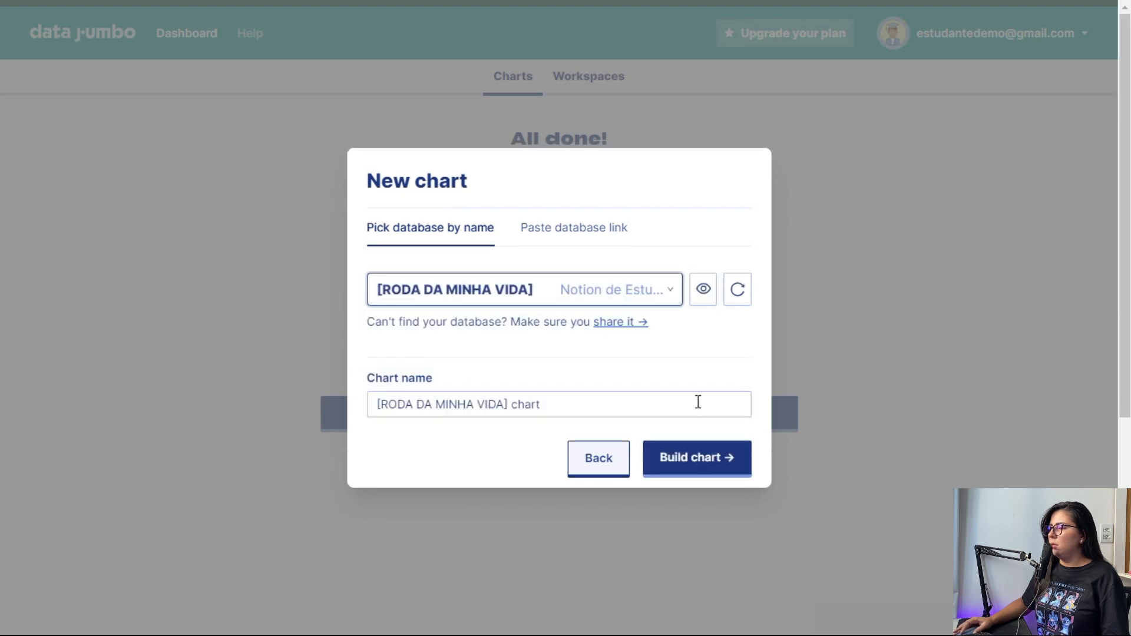
{"action": "left_click", "coordinate": [713, 462]}
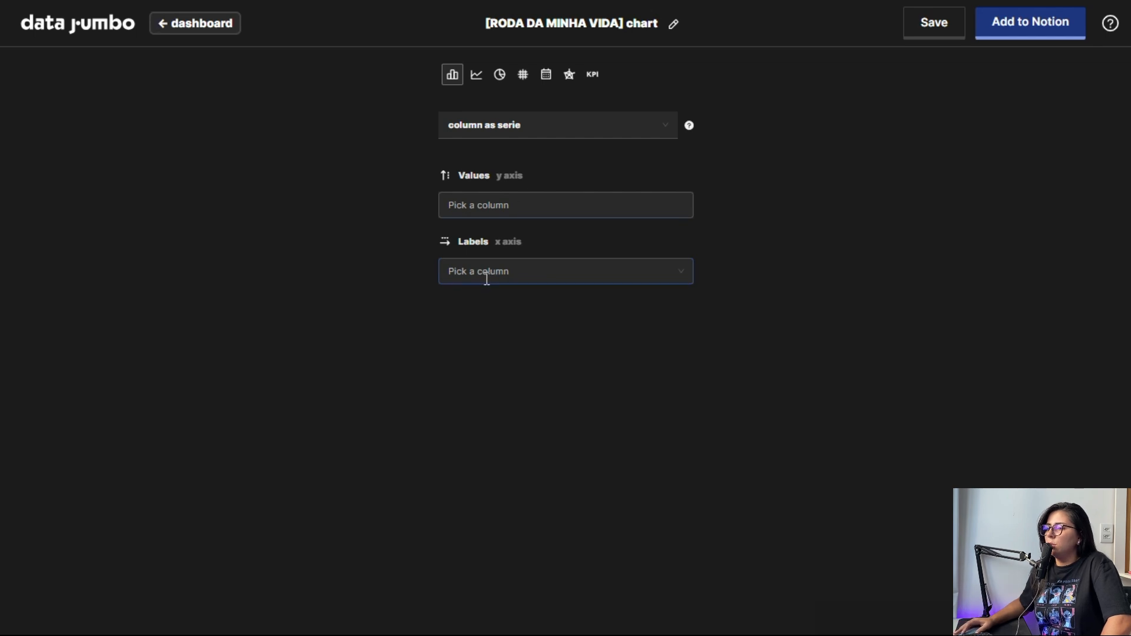
Set the chart's x-axis labels to the Nome column.
{"action": "left_click", "coordinate": [487, 280]}
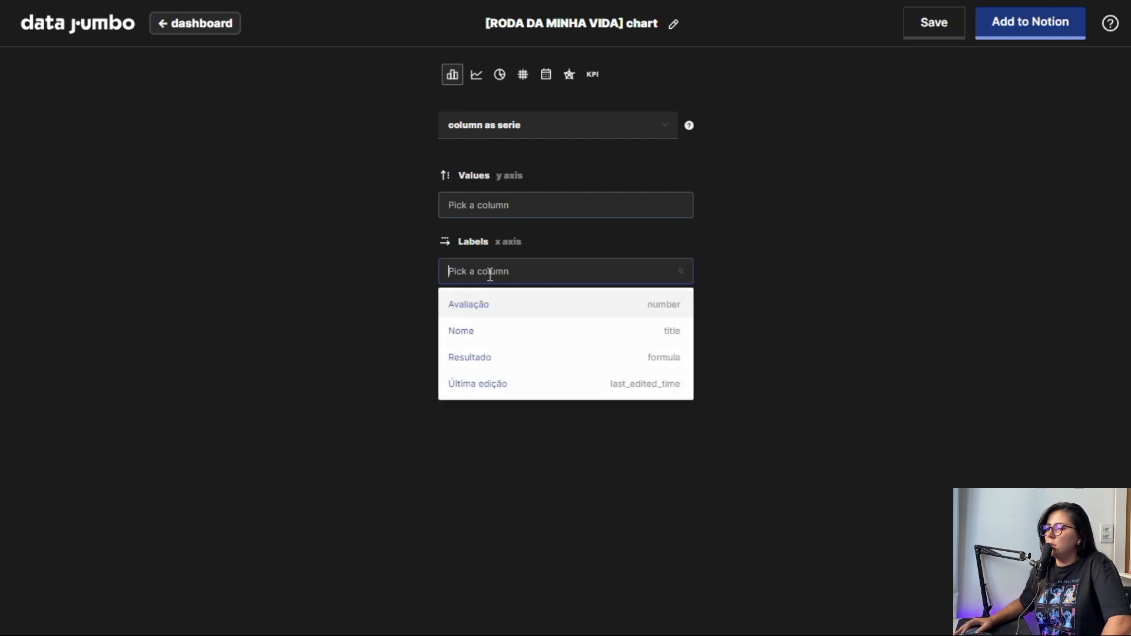
{"action": "left_click", "coordinate": [485, 337]}
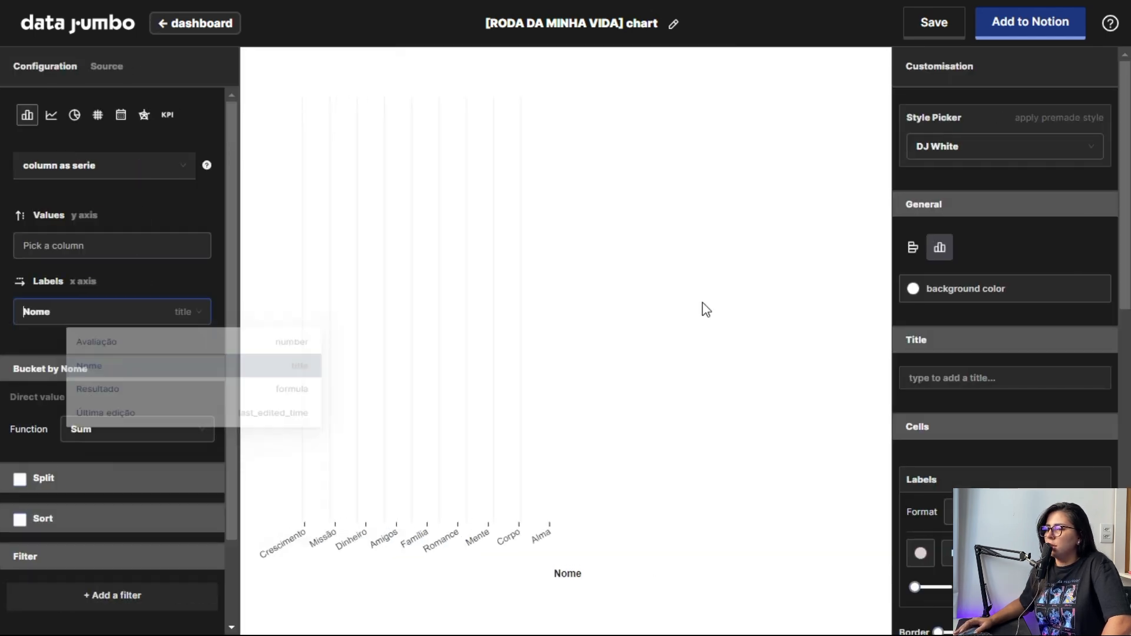
Set the chart's values to the Avaliação column and change the chart type to radar.
{"action": "left_click", "coordinate": [47, 245]}
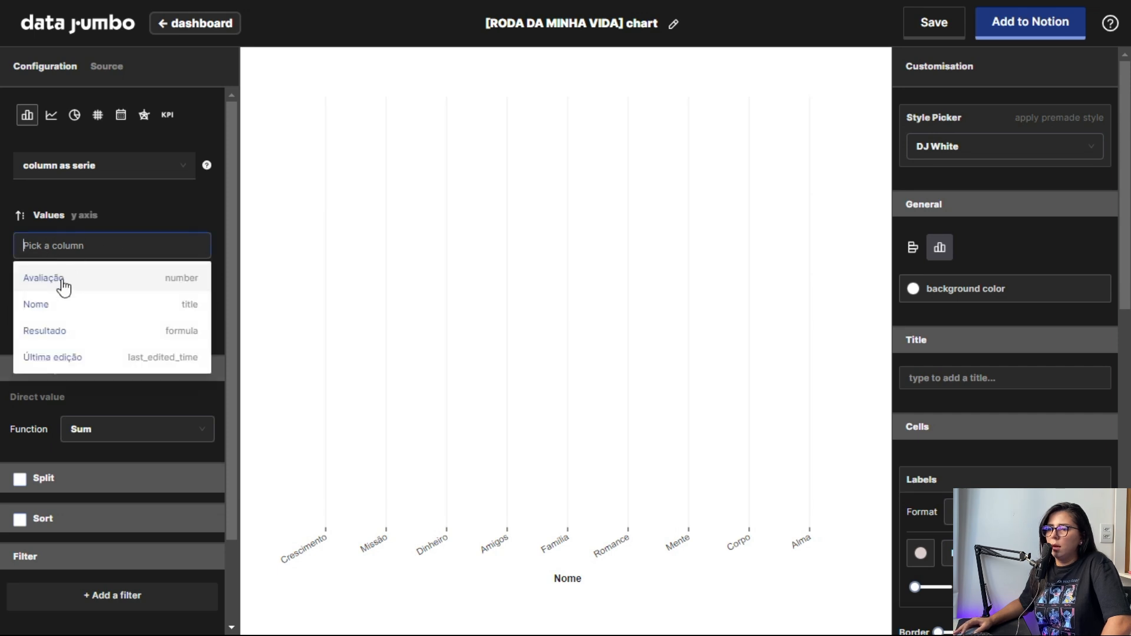
{"action": "left_click", "coordinate": [63, 287]}
{"action": "left_click", "coordinate": [172, 218]}
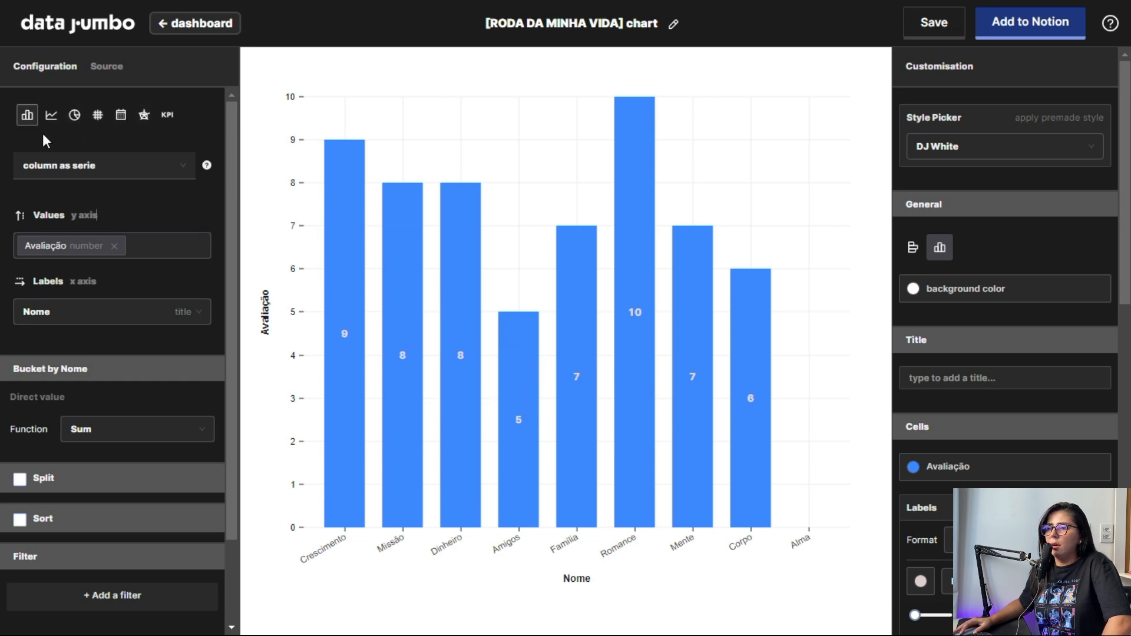
{"action": "left_click", "coordinate": [143, 118]}
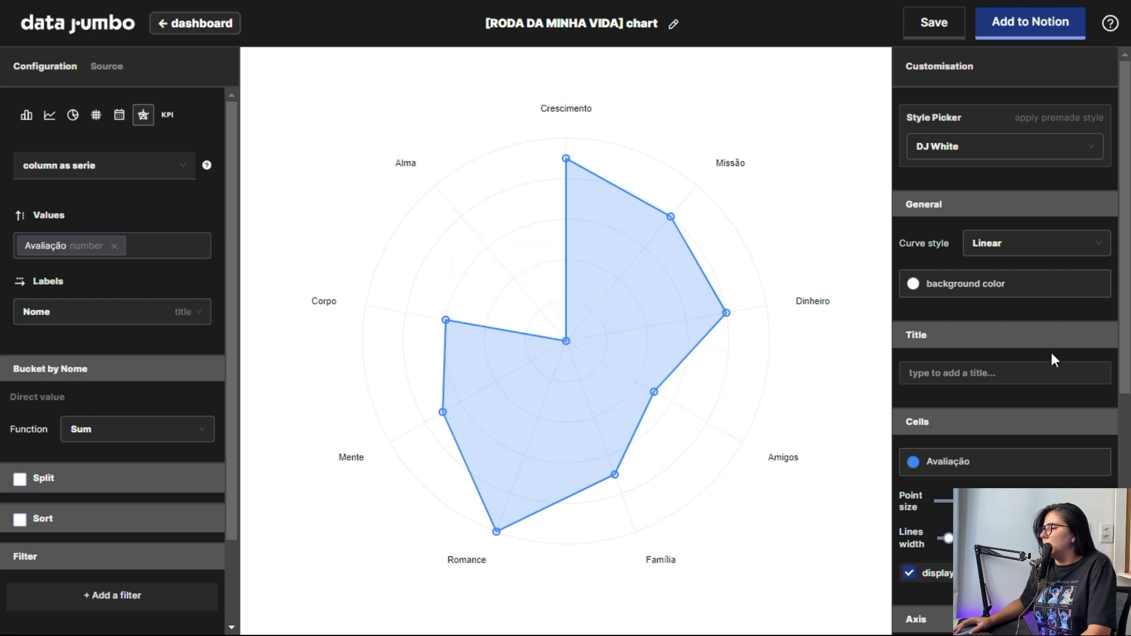
Recolor the Avaliação series of the radar chart purple, leaving the background white.
{"action": "scroll", "coordinate": [1027, 302], "scroll_direction": "down", "scroll_amount": 2}
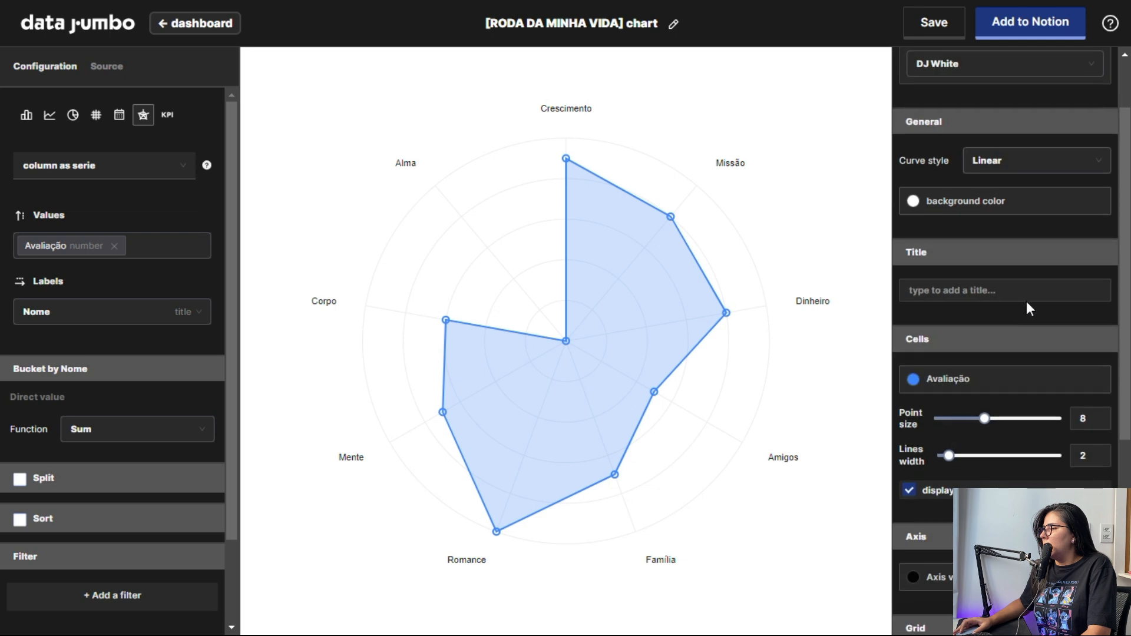
{"action": "left_click", "coordinate": [984, 202]}
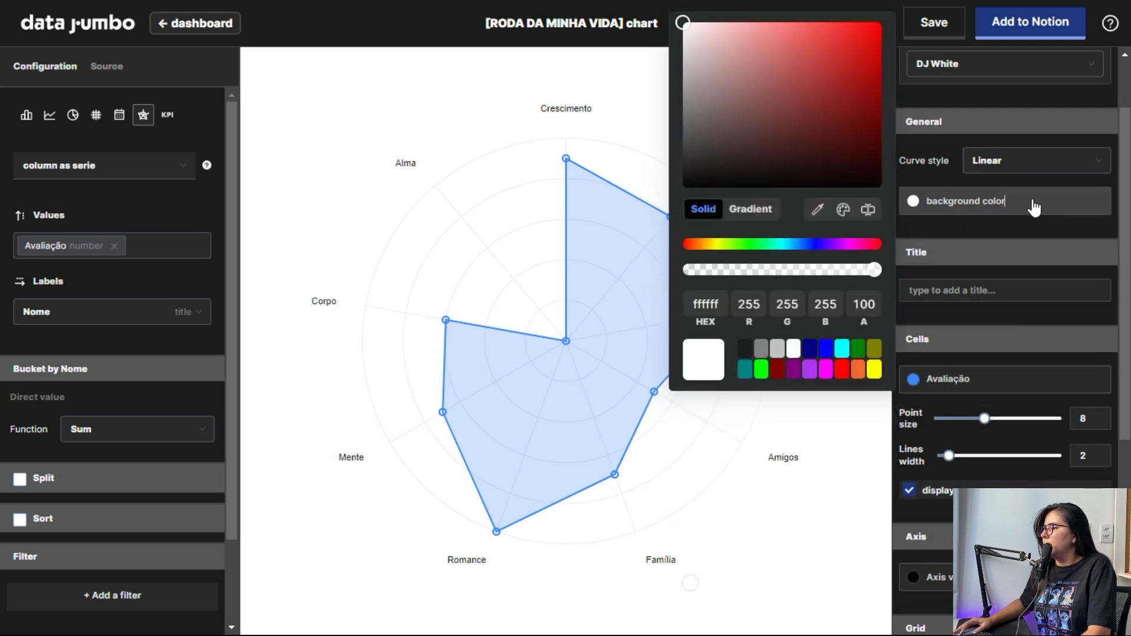
{"action": "left_click", "coordinate": [1032, 207]}
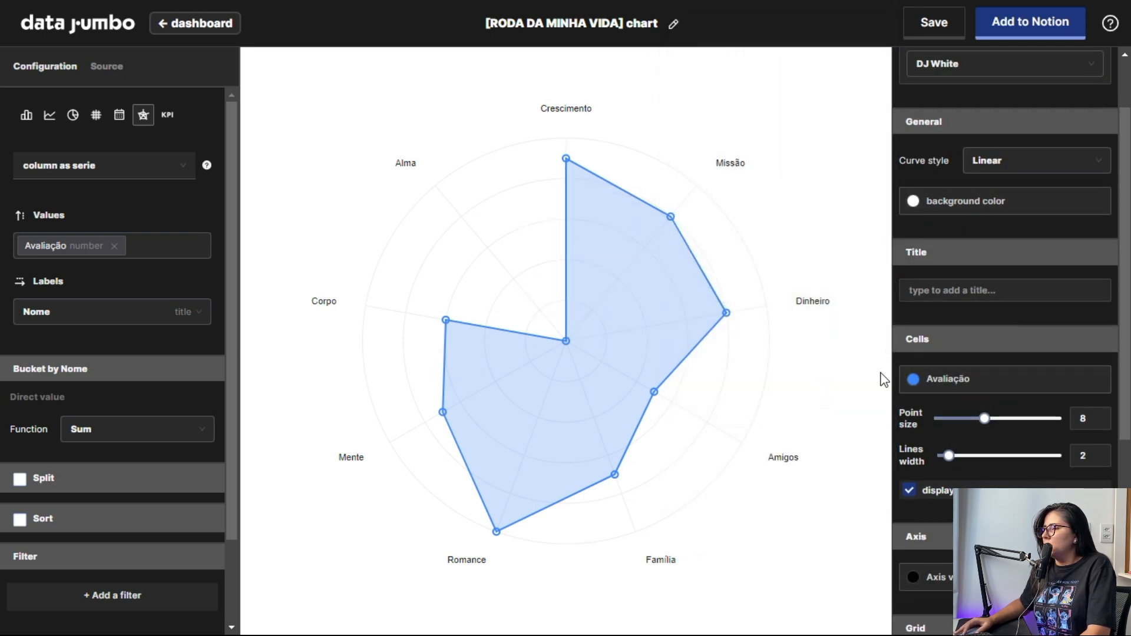
{"action": "left_click", "coordinate": [986, 390]}
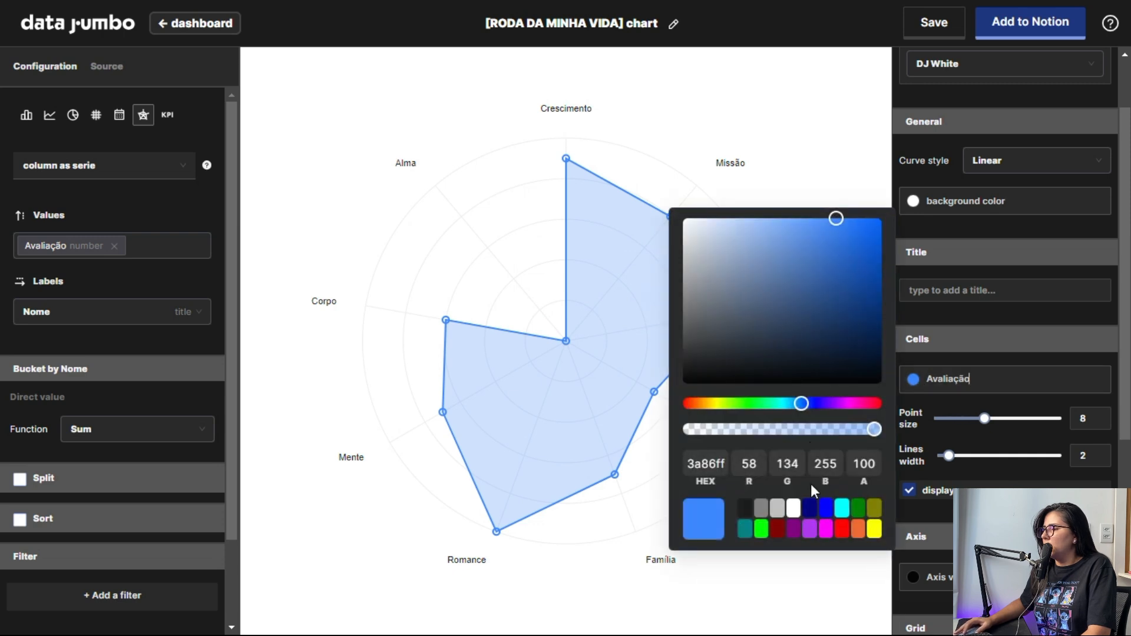
{"action": "left_click_drag", "start_coordinate": [820, 411], "coordinate": [849, 402]}
{"action": "left_click_drag", "start_coordinate": [847, 220], "coordinate": [874, 255]}
{"action": "left_click", "coordinate": [1011, 233]}
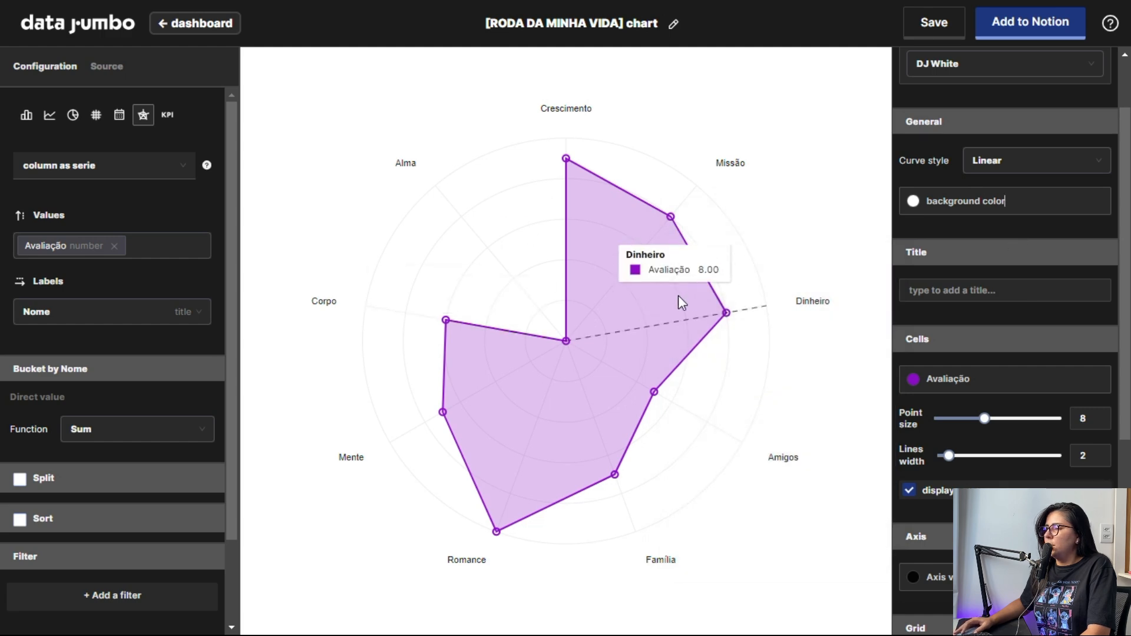
Save the chart under the name Roda da Vida and get its link for adding to Notion.
{"action": "left_click", "coordinate": [944, 23]}
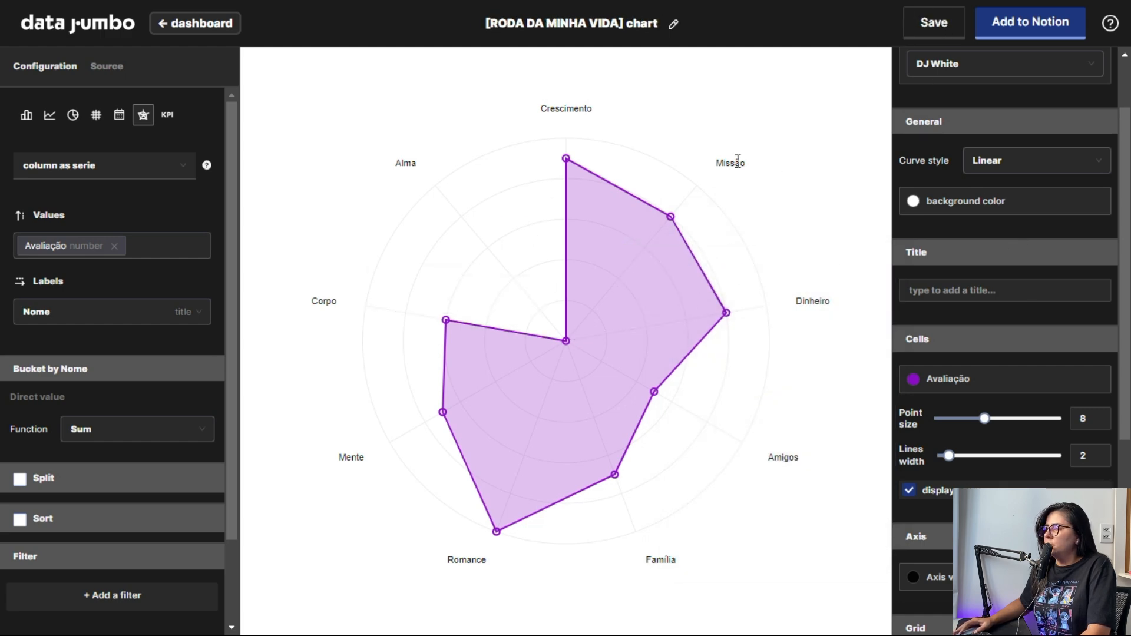
{"action": "left_click", "coordinate": [673, 24]}
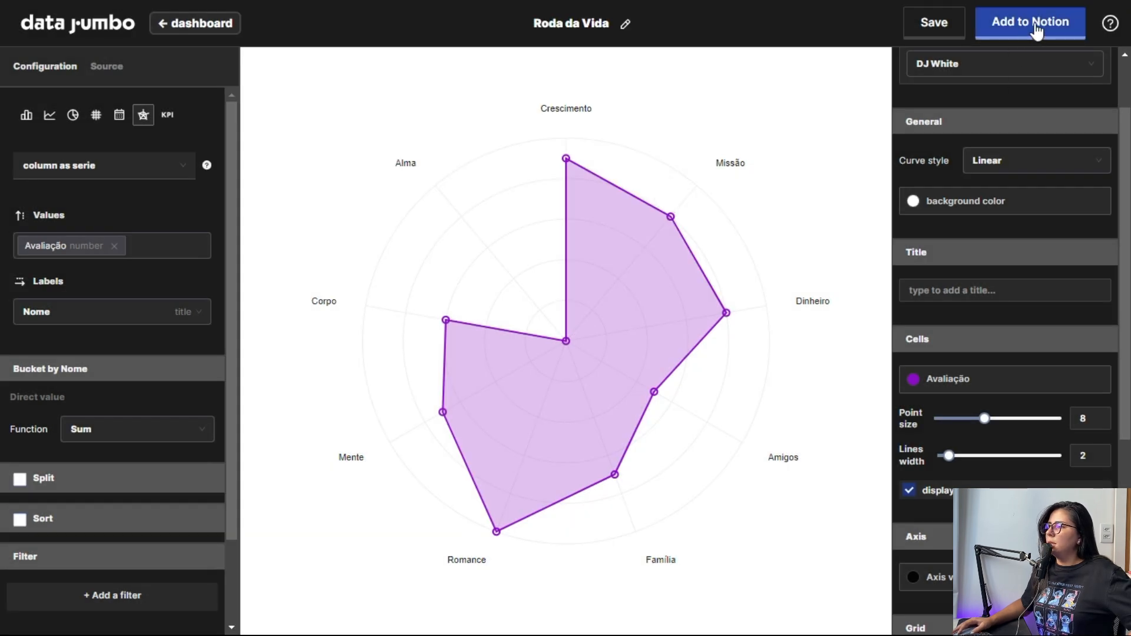
{"action": "left_click", "coordinate": [1036, 29]}
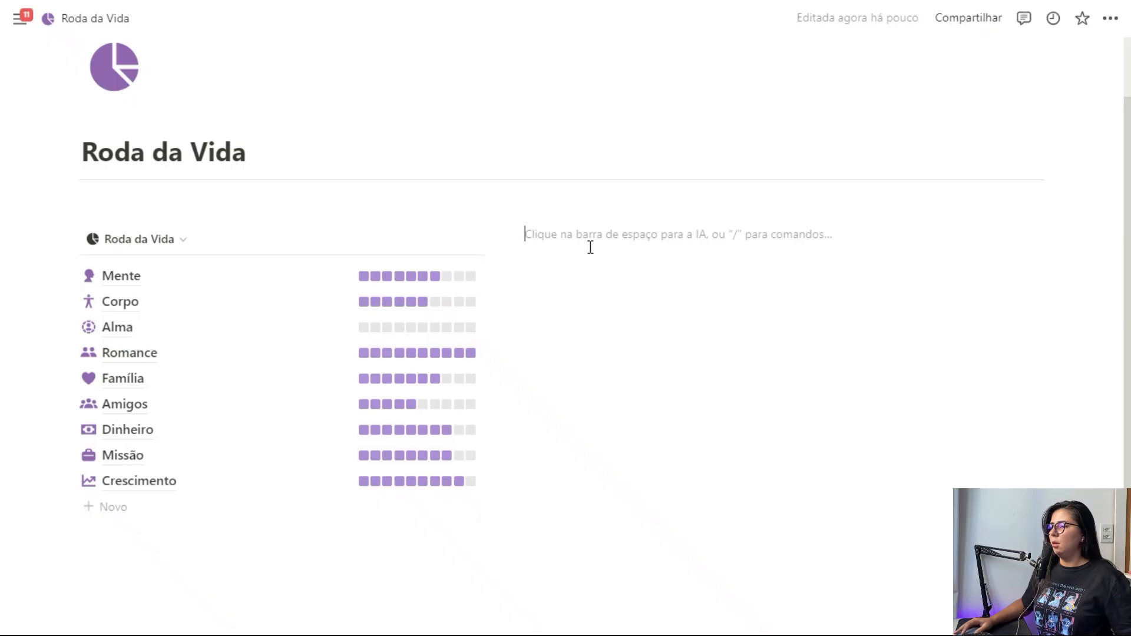
Embed the Data Jumbo chart link in the empty column of the Notion Roda da Vida page and make the embed taller.
{"action": "key", "text": "ctrl+v"}
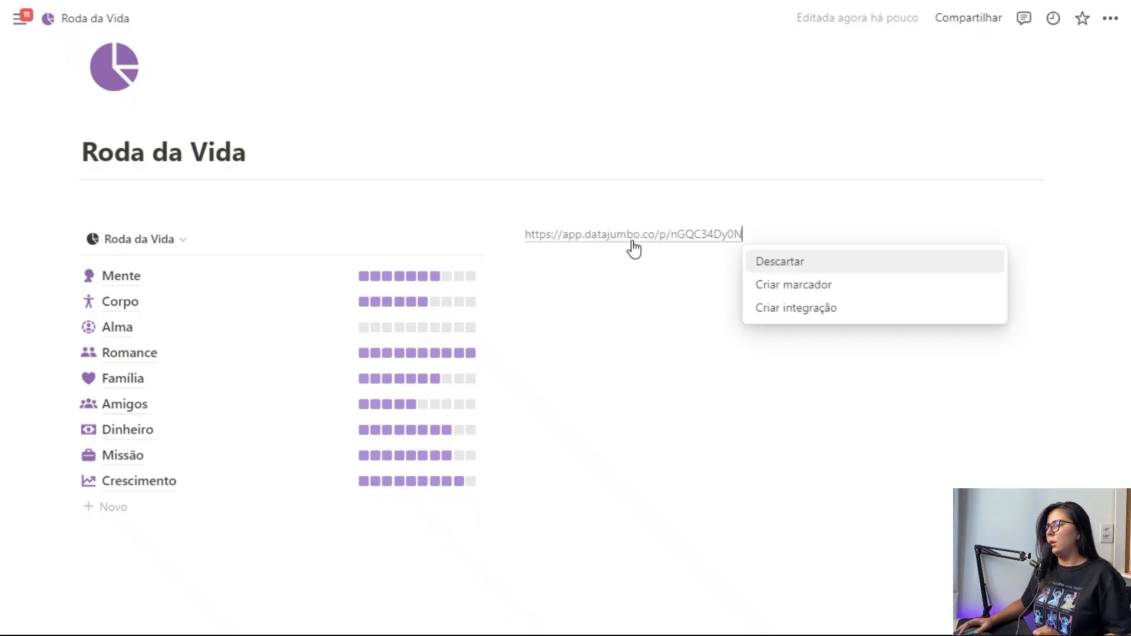
{"action": "left_click", "coordinate": [807, 311]}
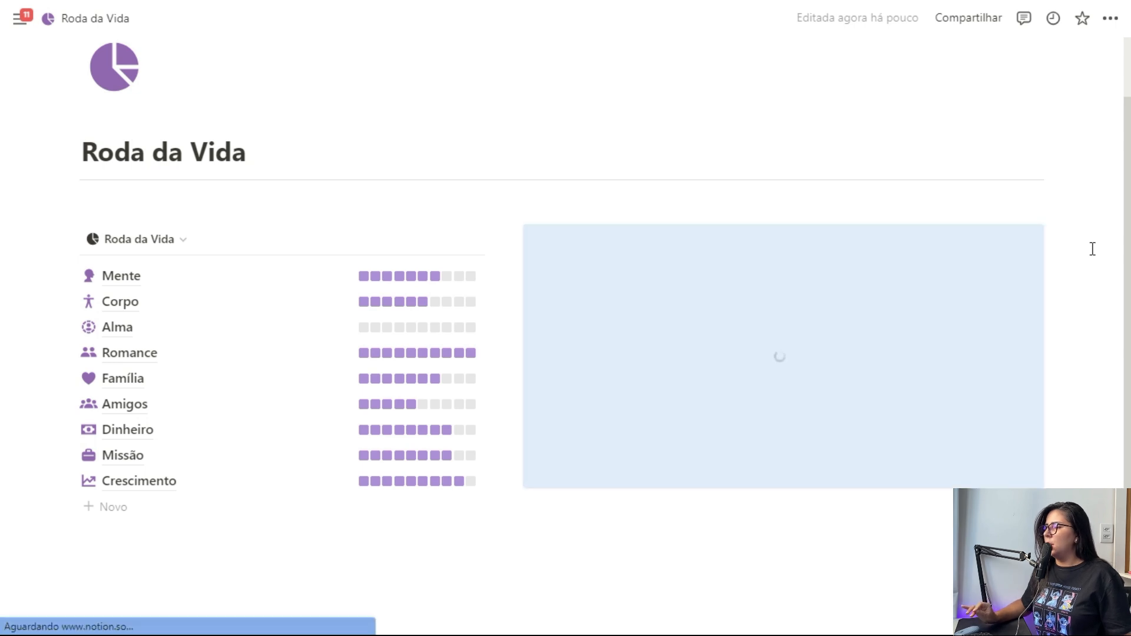
{"action": "left_click_drag", "start_coordinate": [782, 483], "coordinate": [777, 567]}
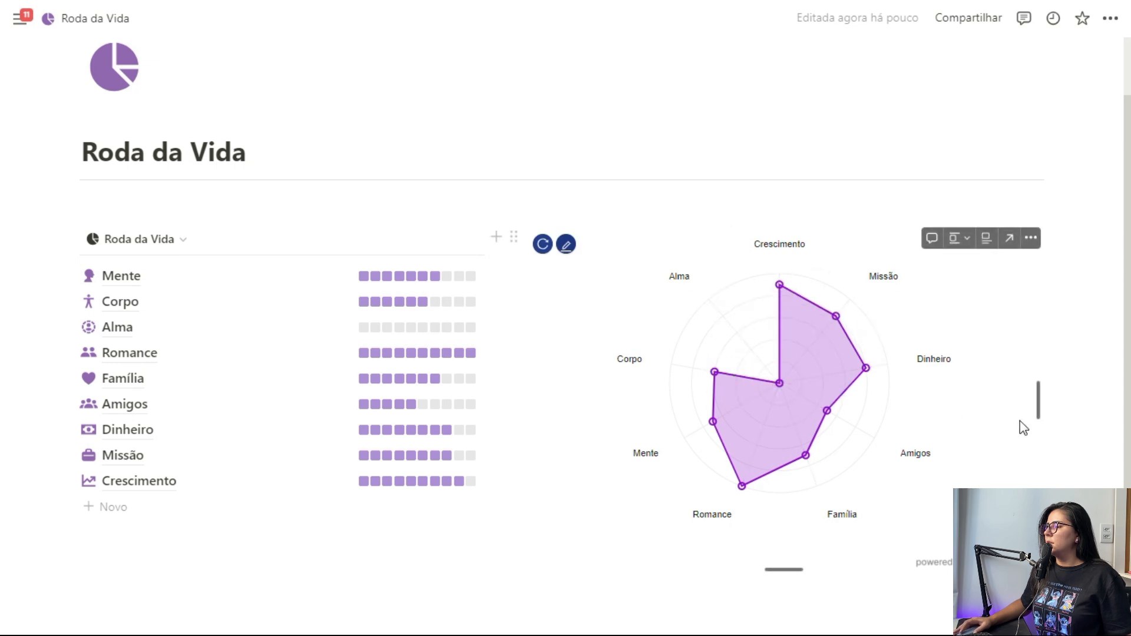
Switch the database to the Análise view and set the Avaliação of Alma to 9.
{"action": "scroll", "coordinate": [1020, 424], "scroll_direction": "down", "scroll_amount": 3}
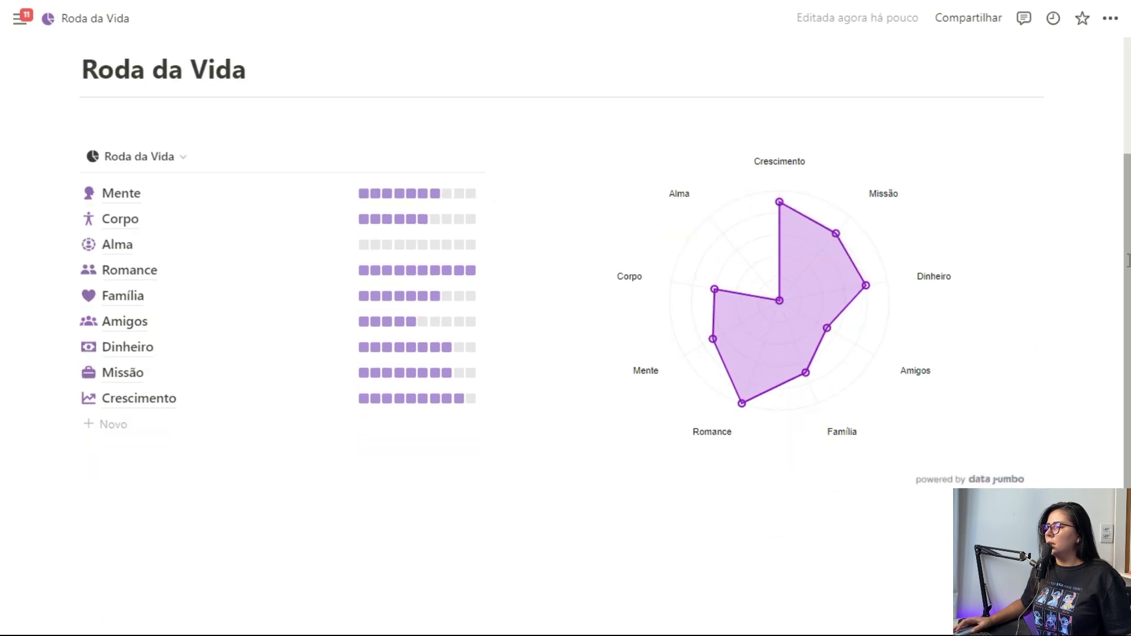
{"action": "left_click", "coordinate": [169, 158]}
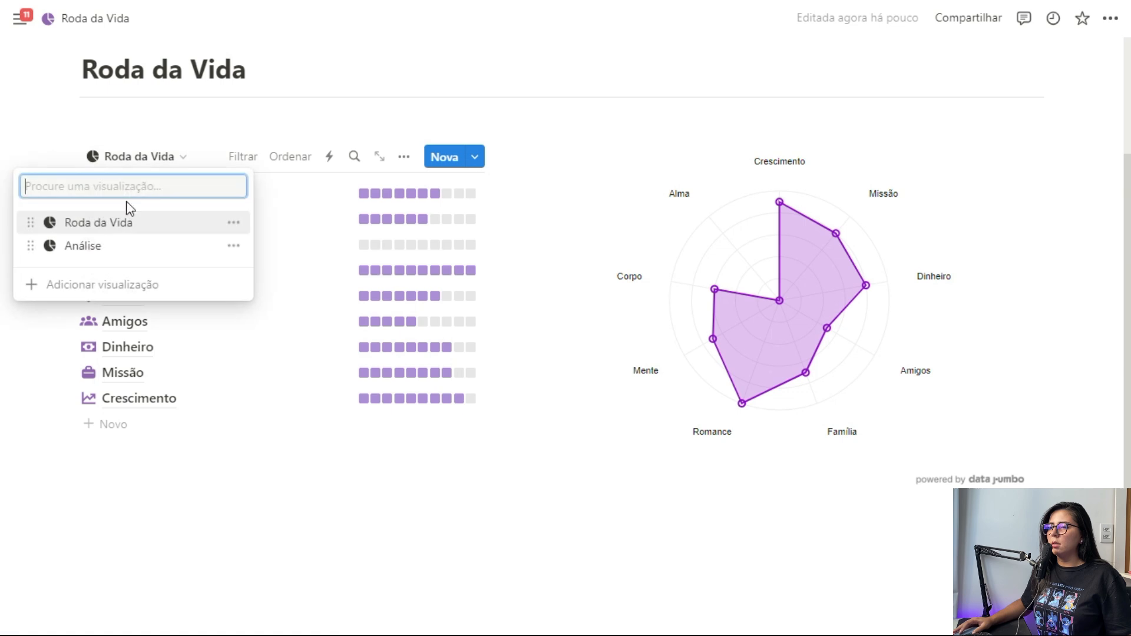
{"action": "left_click", "coordinate": [93, 246]}
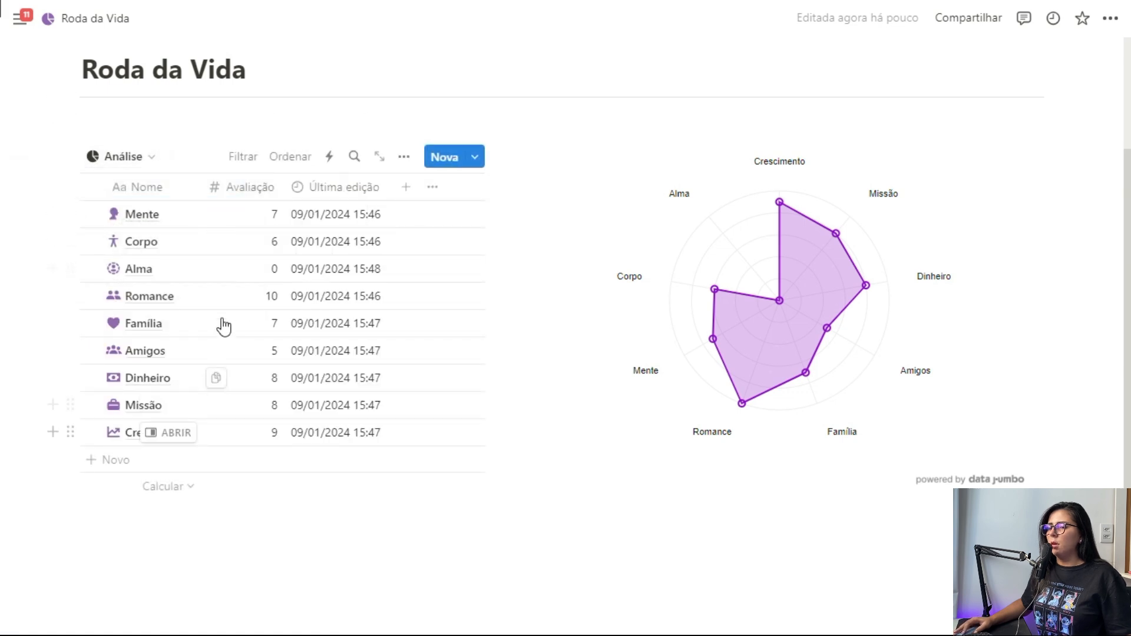
{"action": "left_click", "coordinate": [267, 271]}
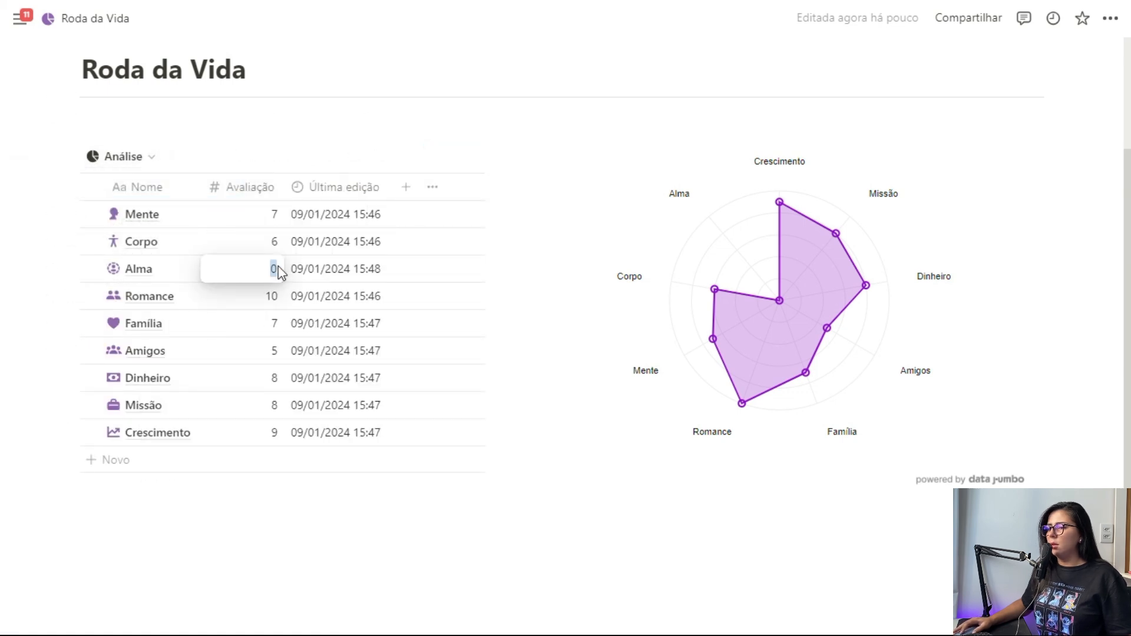
{"action": "type", "text": "9"}
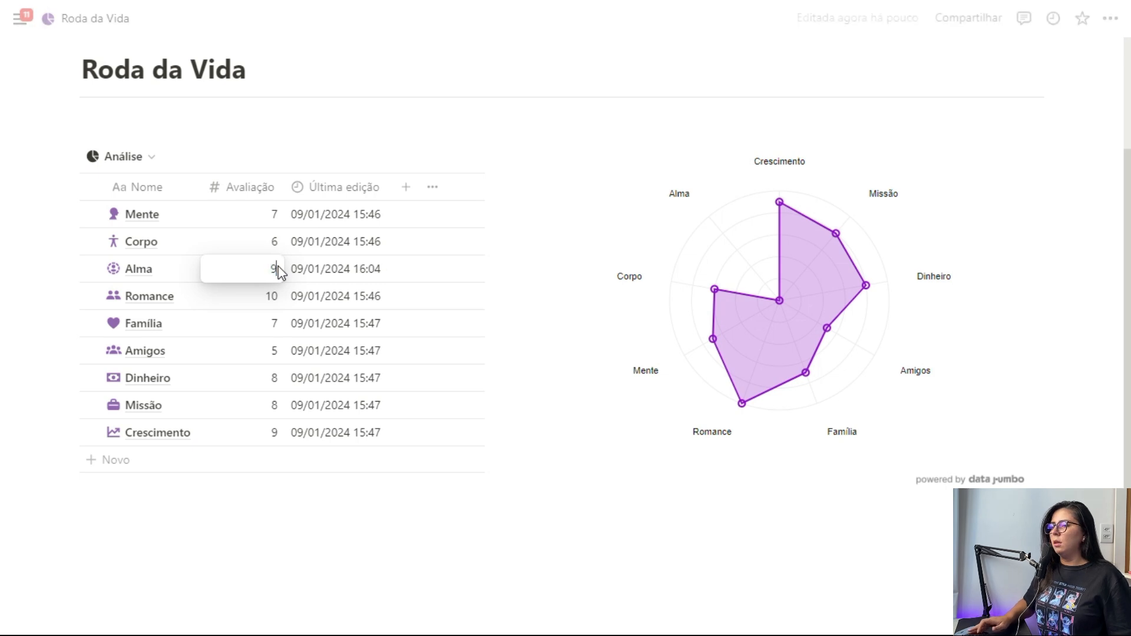
{"action": "key", "text": "Return"}
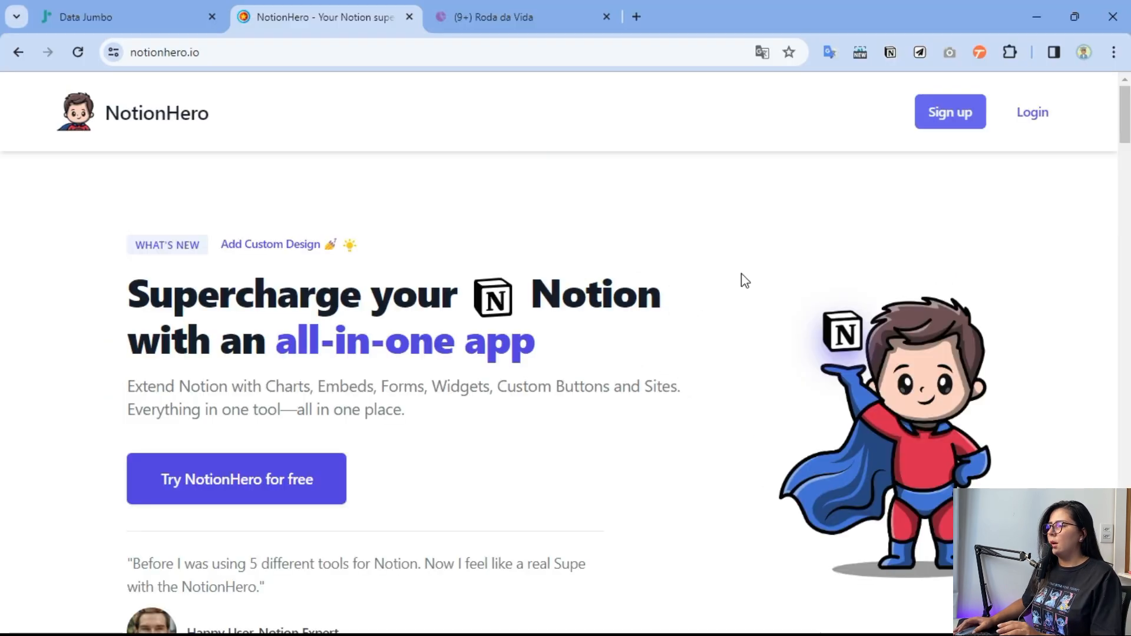
On the NotionHero website, compare the Commoner and Heroic plans, noting how often charts resync on the free plan.
{"action": "scroll", "coordinate": [195, 263], "scroll_direction": "down", "scroll_amount": 15}
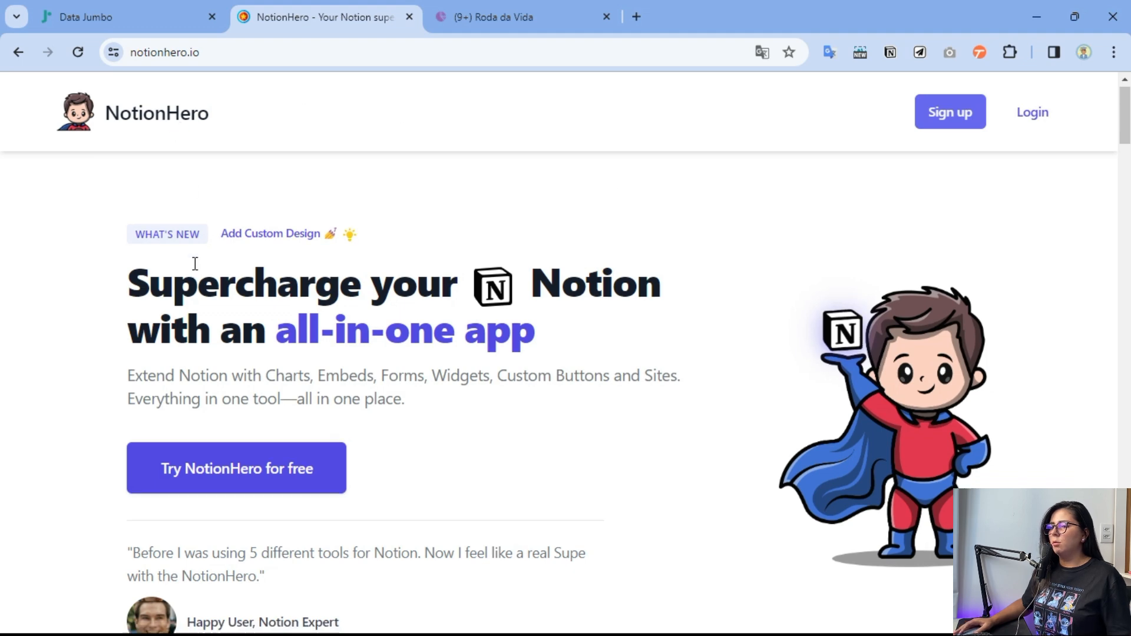
{"action": "scroll", "coordinate": [203, 294], "scroll_direction": "up", "scroll_amount": 3}
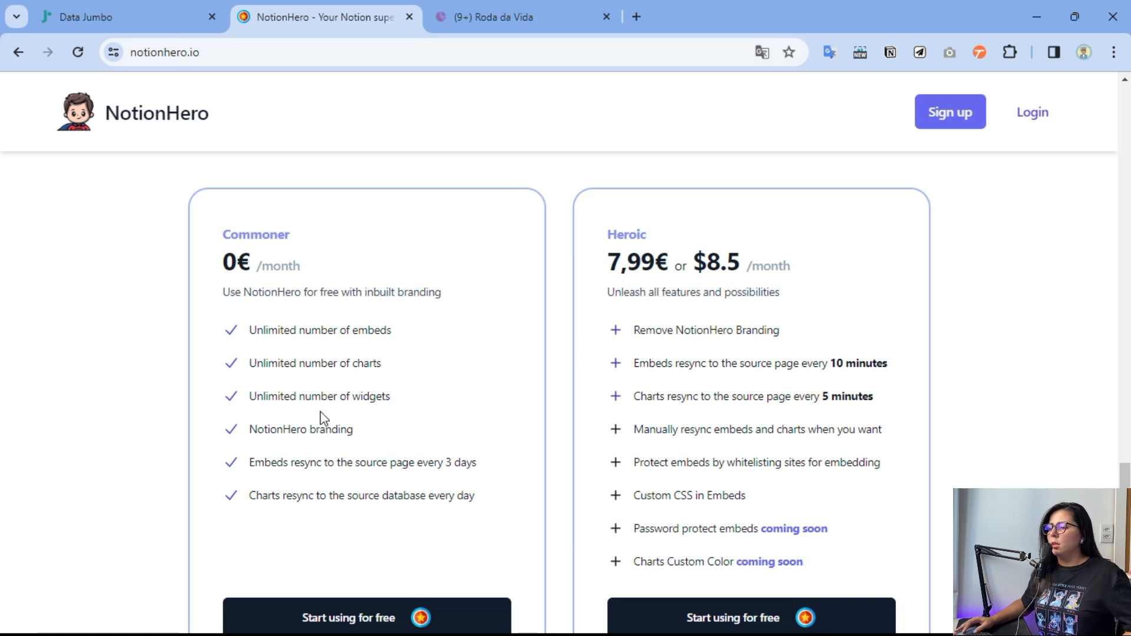
{"action": "left_click_drag", "start_coordinate": [480, 500], "coordinate": [257, 500]}
{"action": "left_click", "coordinate": [441, 497]}
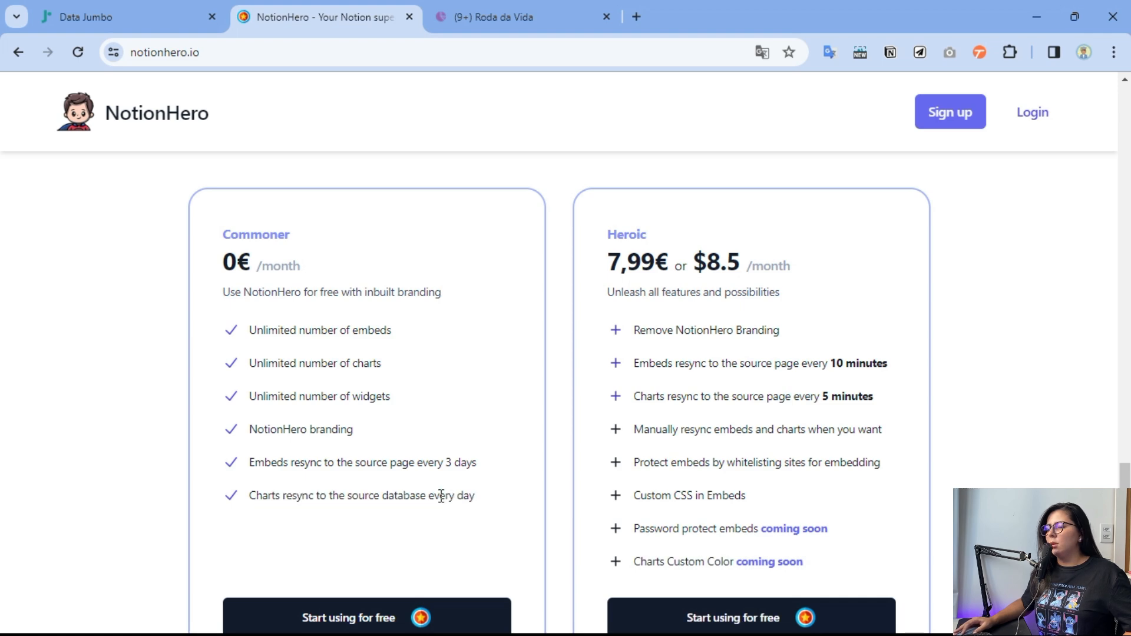
{"action": "left_click_drag", "start_coordinate": [436, 498], "coordinate": [507, 504]}
{"action": "scroll", "coordinate": [413, 409], "scroll_direction": "up", "scroll_amount": 3}
{"action": "scroll", "coordinate": [414, 411], "scroll_direction": "down", "scroll_amount": 3}
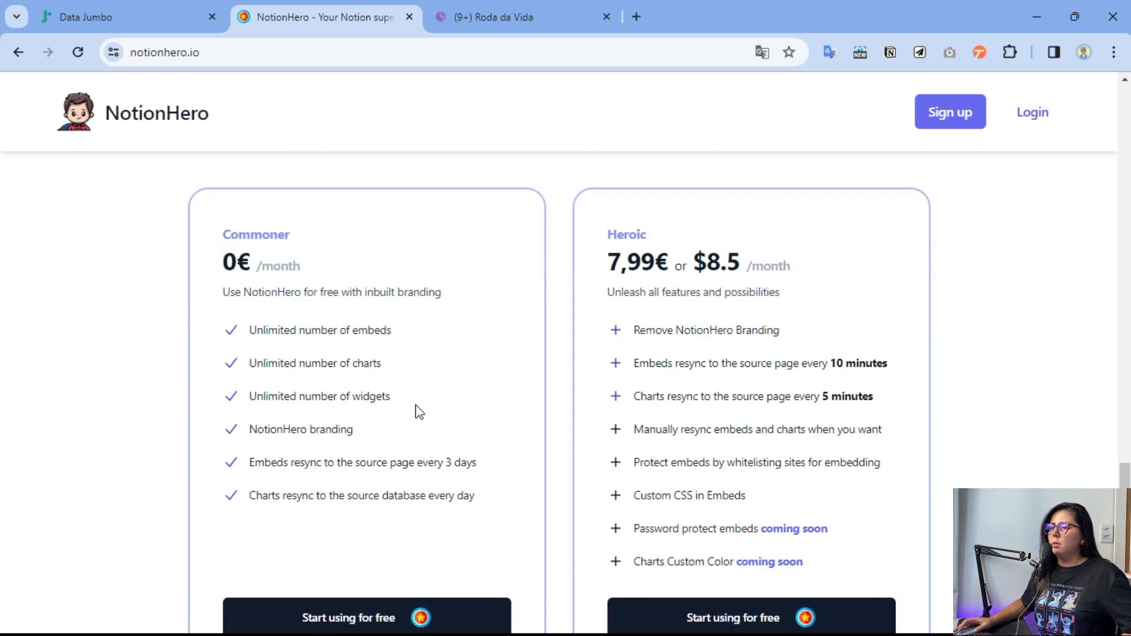
{"action": "scroll", "coordinate": [437, 392], "scroll_direction": "up", "scroll_amount": 10}
{"action": "scroll", "coordinate": [437, 394], "scroll_direction": "up", "scroll_amount": 20}
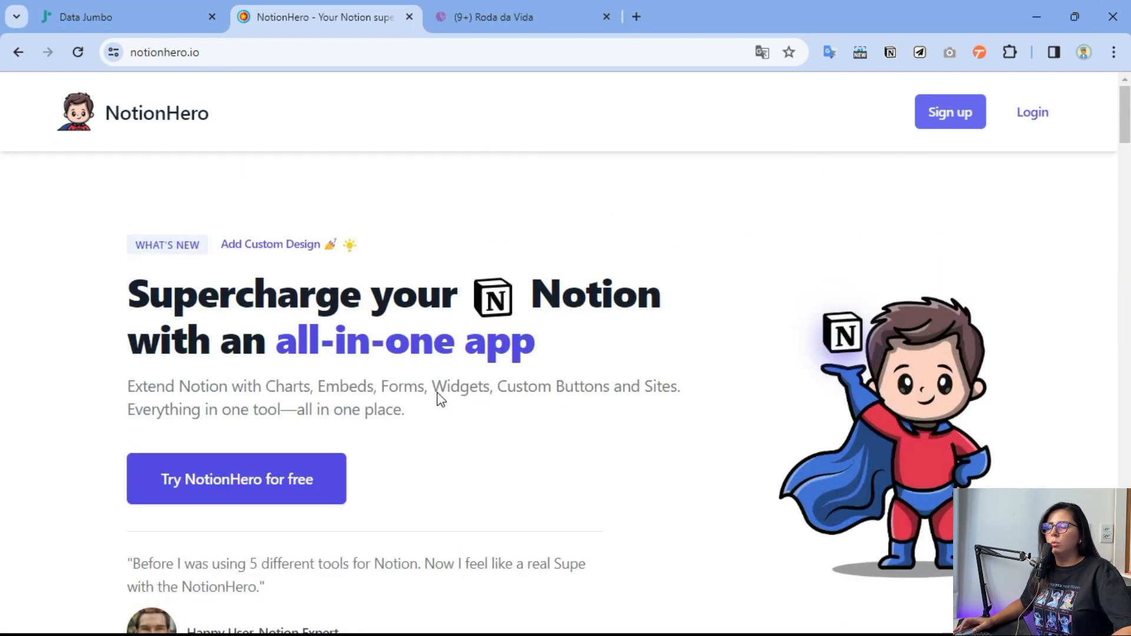
Sign up for NotionHero and start connecting Notion from the new chart setup.
{"action": "left_click", "coordinate": [953, 117]}
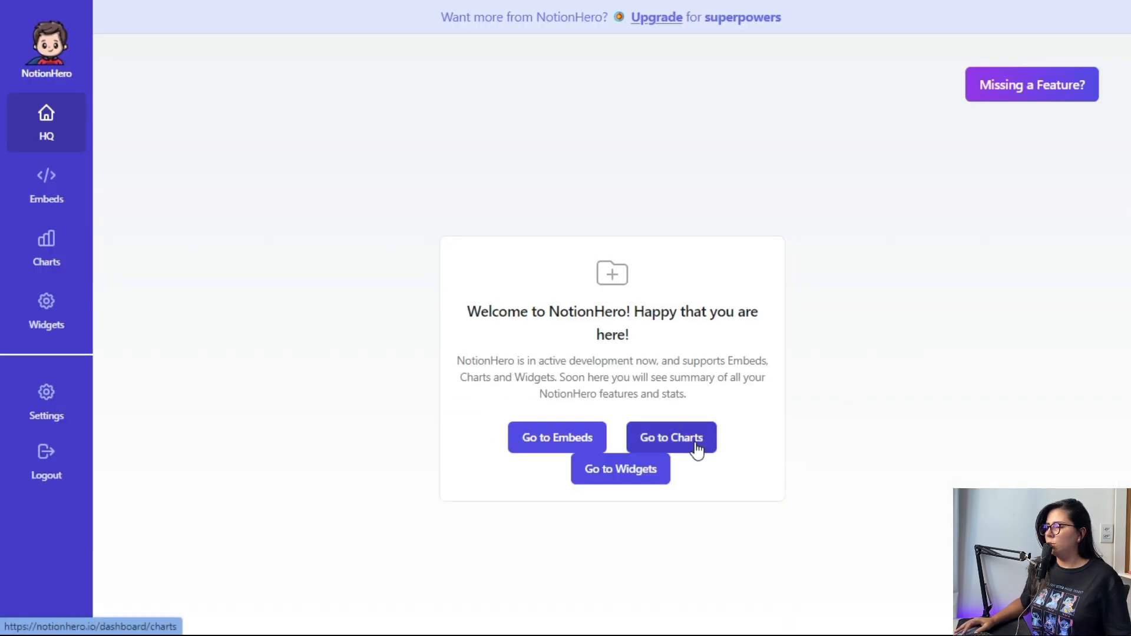
{"action": "left_click", "coordinate": [700, 450]}
{"action": "left_click", "coordinate": [695, 295]}
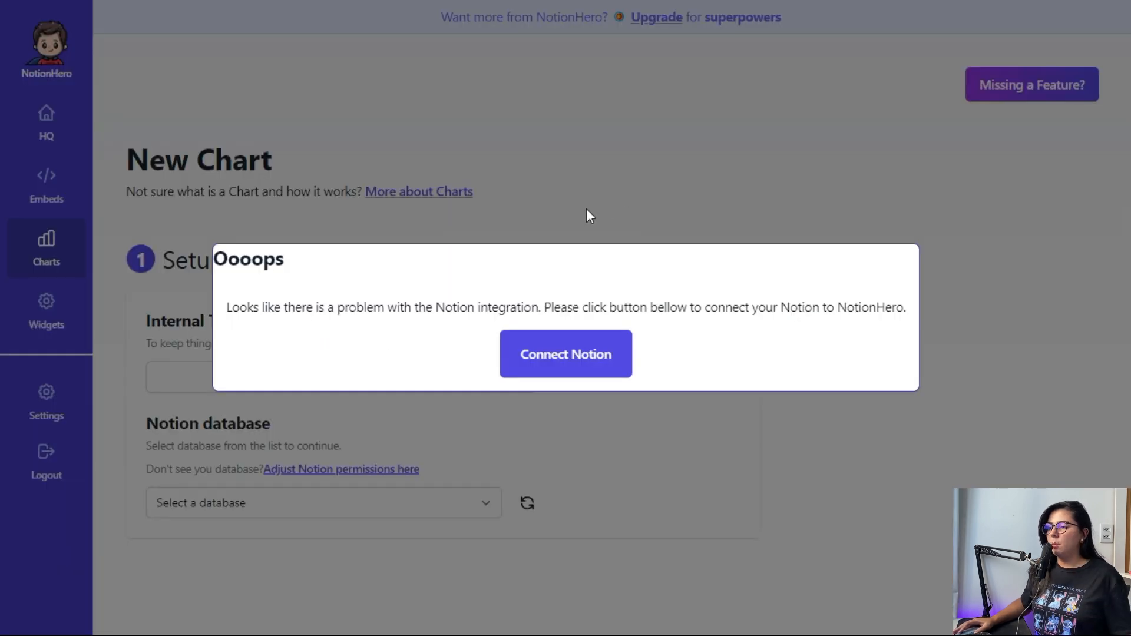
{"action": "left_click", "coordinate": [593, 371]}
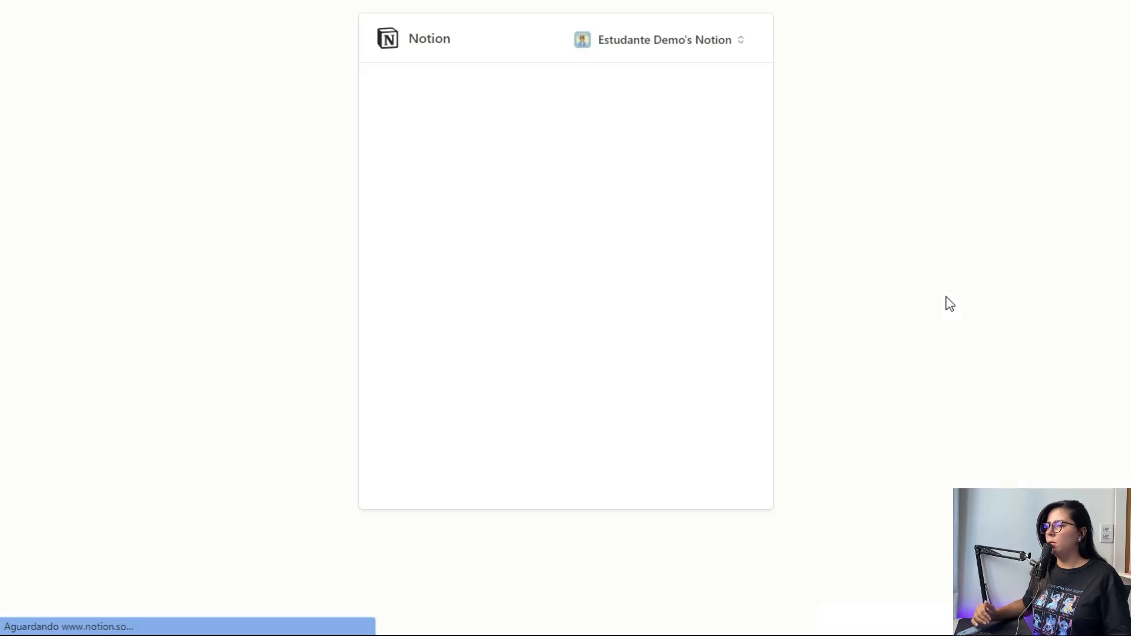
Grant NotionHero access to the Roda da Vida page in the account's last listed Notion workspace.
{"action": "left_click", "coordinate": [645, 434]}
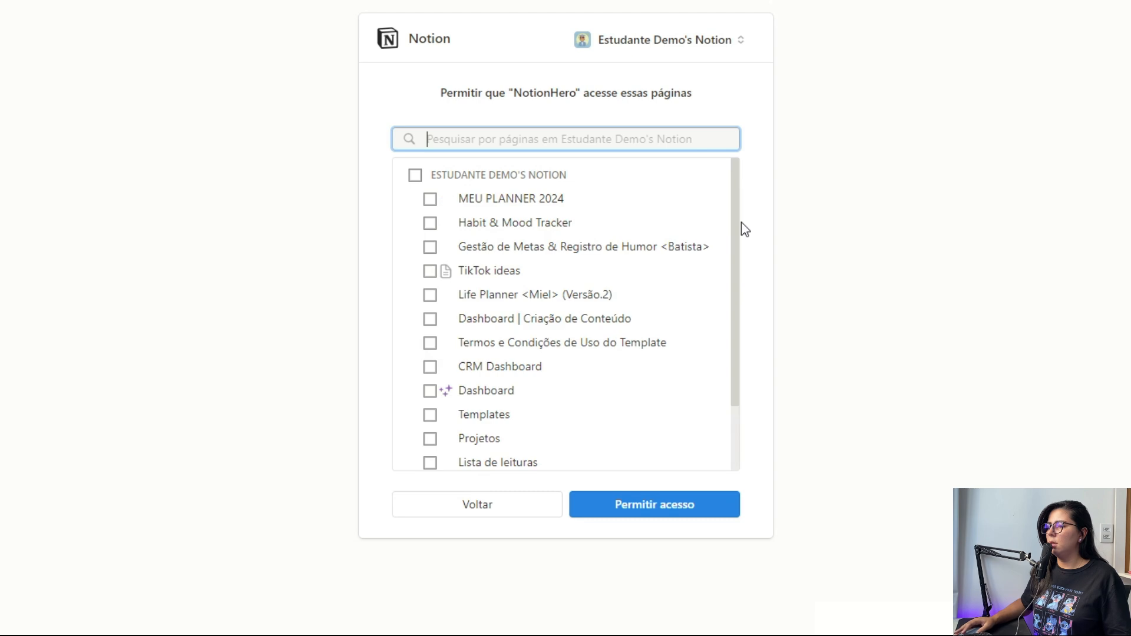
{"action": "left_click", "coordinate": [662, 45]}
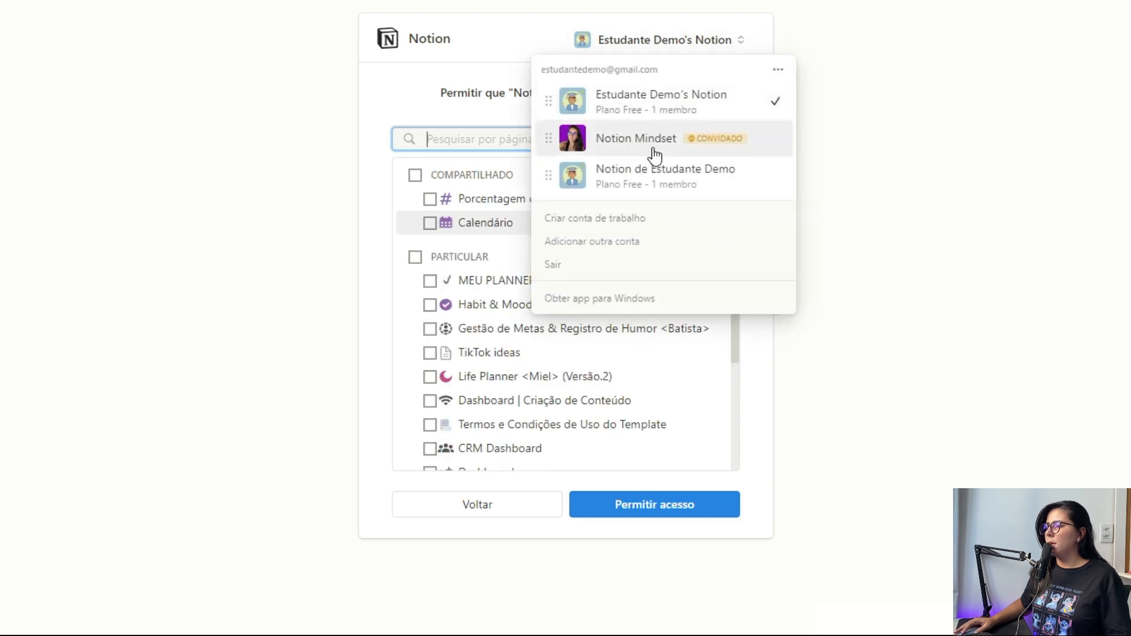
{"action": "left_click", "coordinate": [624, 185]}
{"action": "left_click", "coordinate": [455, 304]}
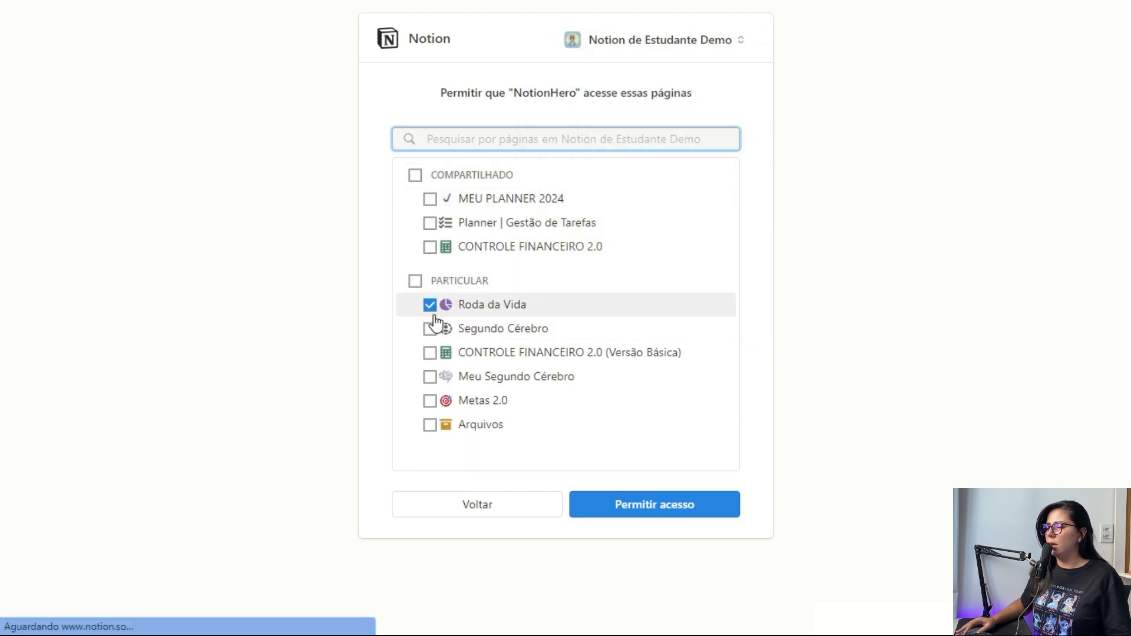
{"action": "left_click", "coordinate": [681, 505]}
{"action": "left_click", "coordinate": [512, 443]}
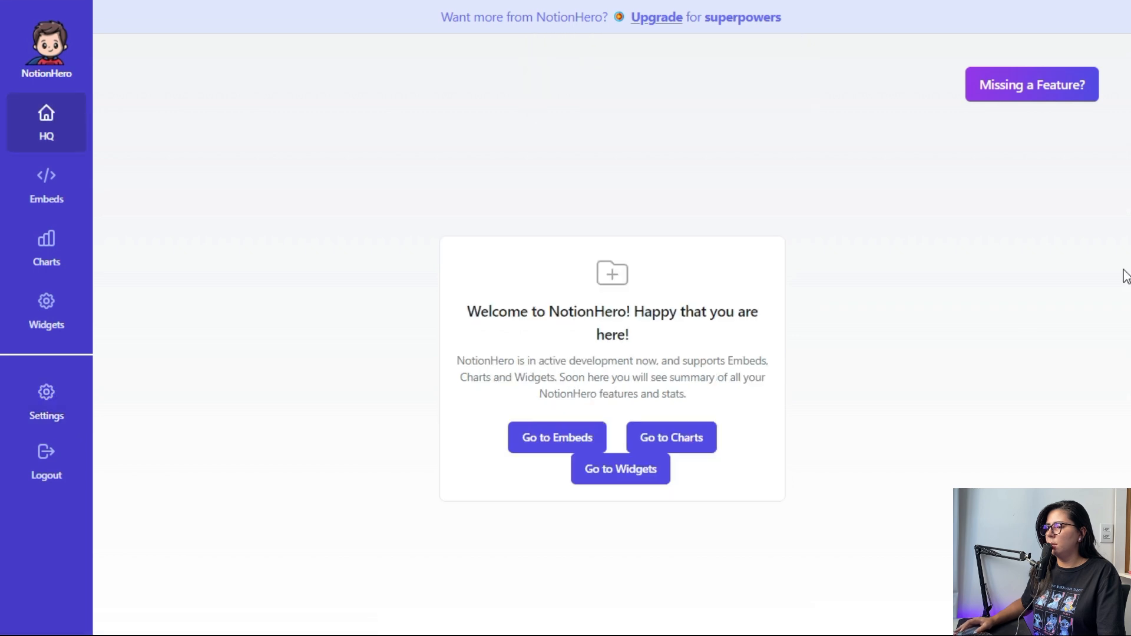
Start a new NotionHero chart and refresh its list of shared Notion databases.
{"action": "left_click", "coordinate": [691, 450]}
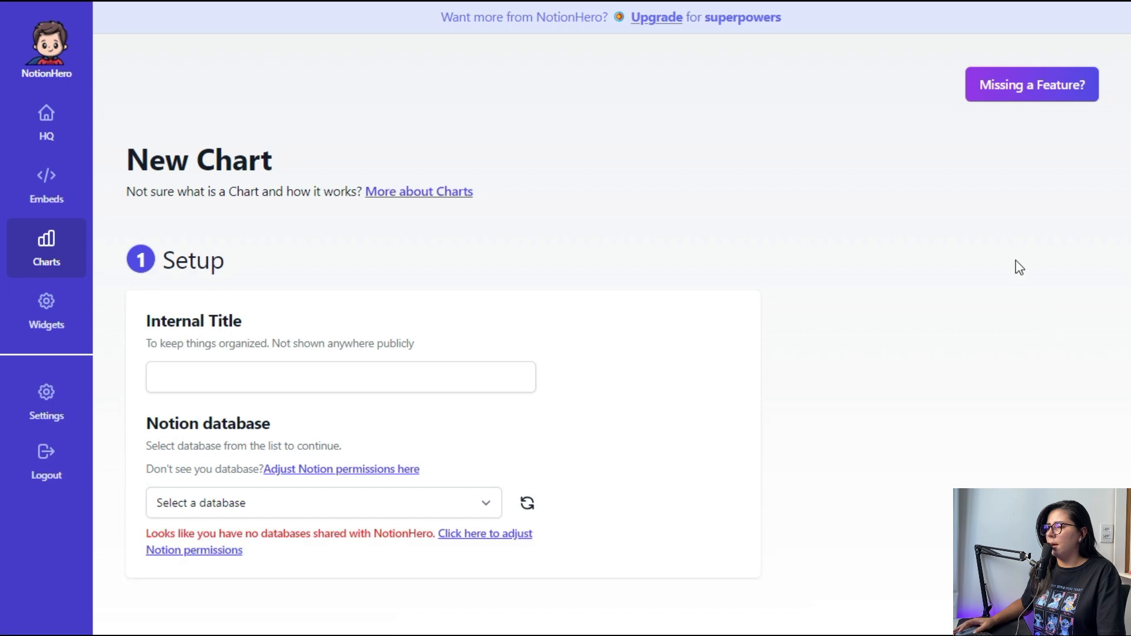
{"action": "left_click", "coordinate": [530, 506]}
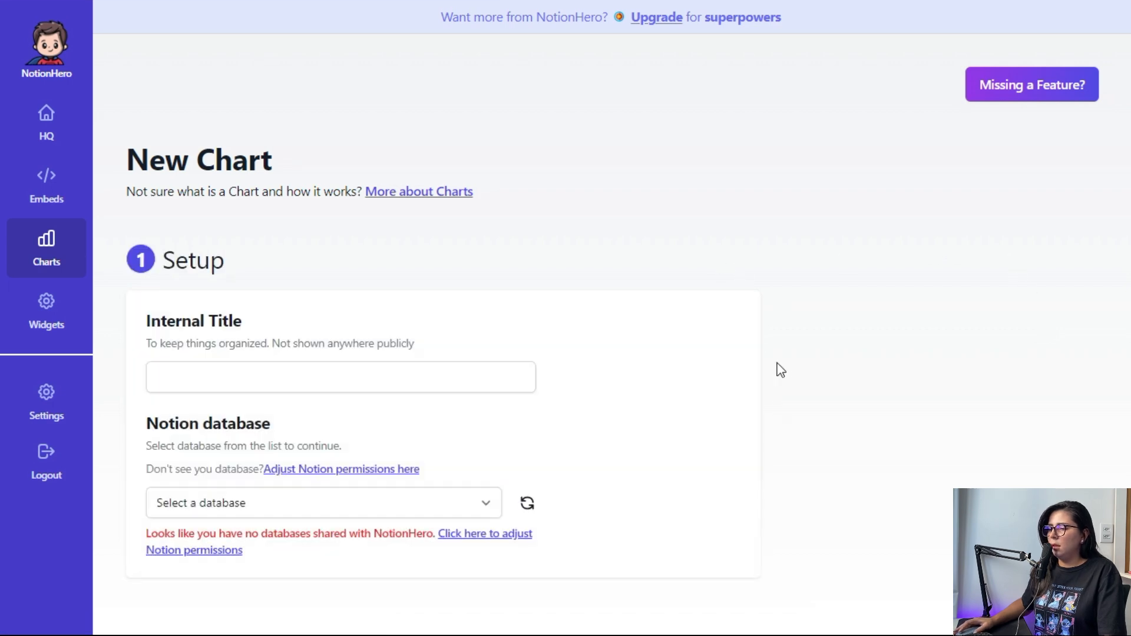
{"action": "left_click", "coordinate": [525, 507]}
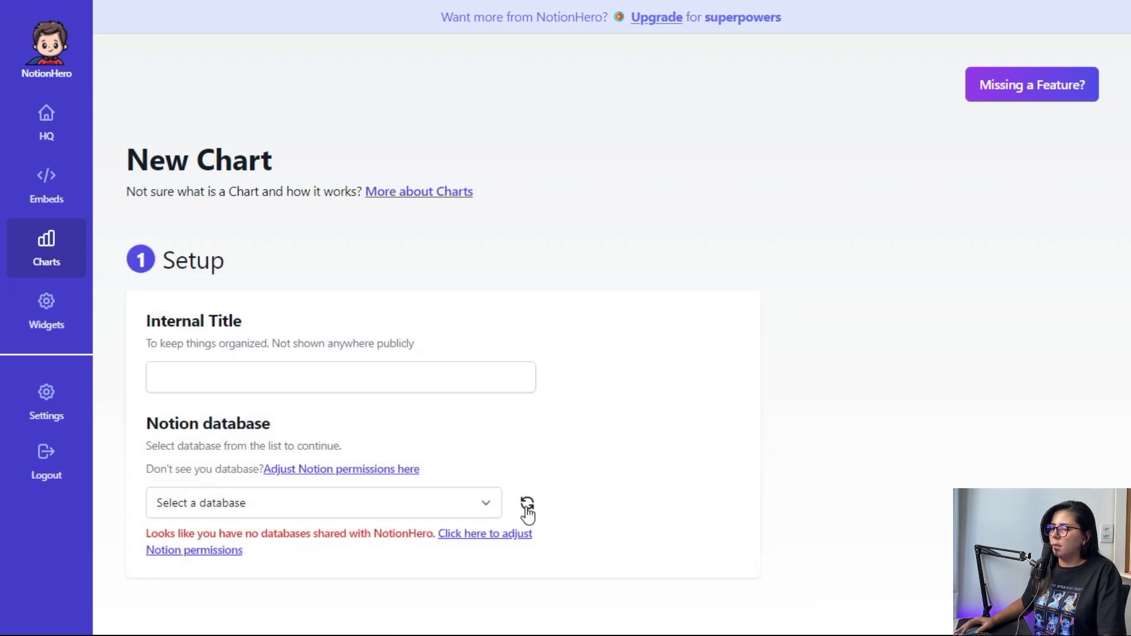
Refresh the shared databases, choose [RODA DA MINHA VIDA] as the chart's Notion database and set the internal title to "Roda da Vida".
{"action": "left_click", "coordinate": [527, 506]}
{"action": "left_click", "coordinate": [486, 504]}
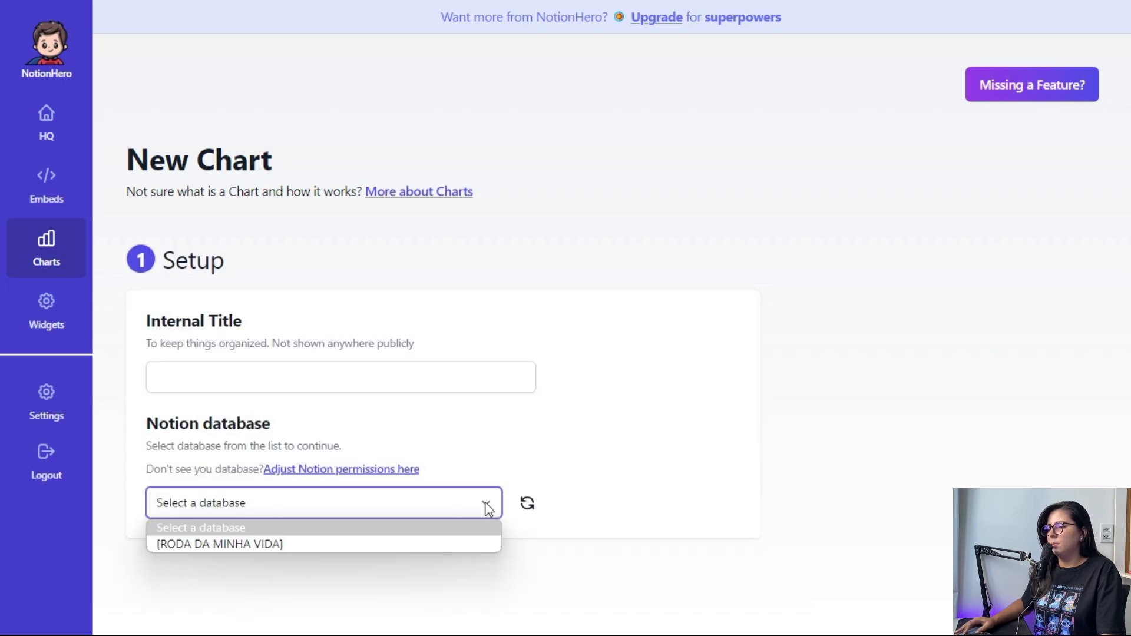
{"action": "left_click", "coordinate": [266, 544]}
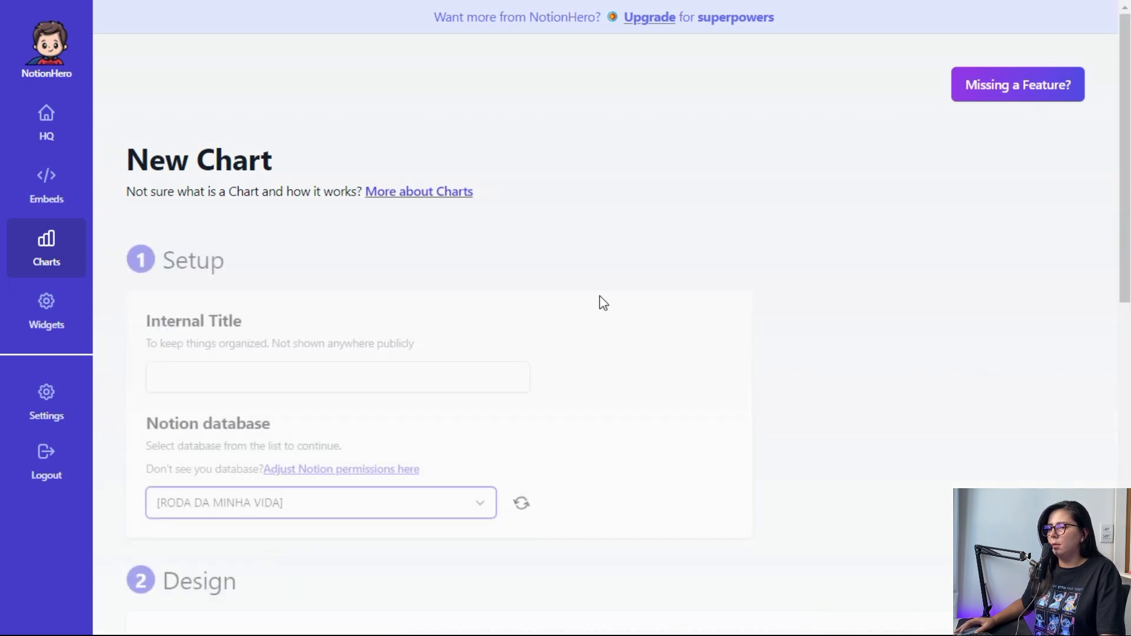
{"action": "left_click", "coordinate": [224, 381]}
{"action": "type", "text": "Roda da Vida"}
Set the chart's X axis to Nome and its Y axis to Avaliação.
{"action": "scroll", "coordinate": [562, 235], "scroll_direction": "down", "scroll_amount": 10}
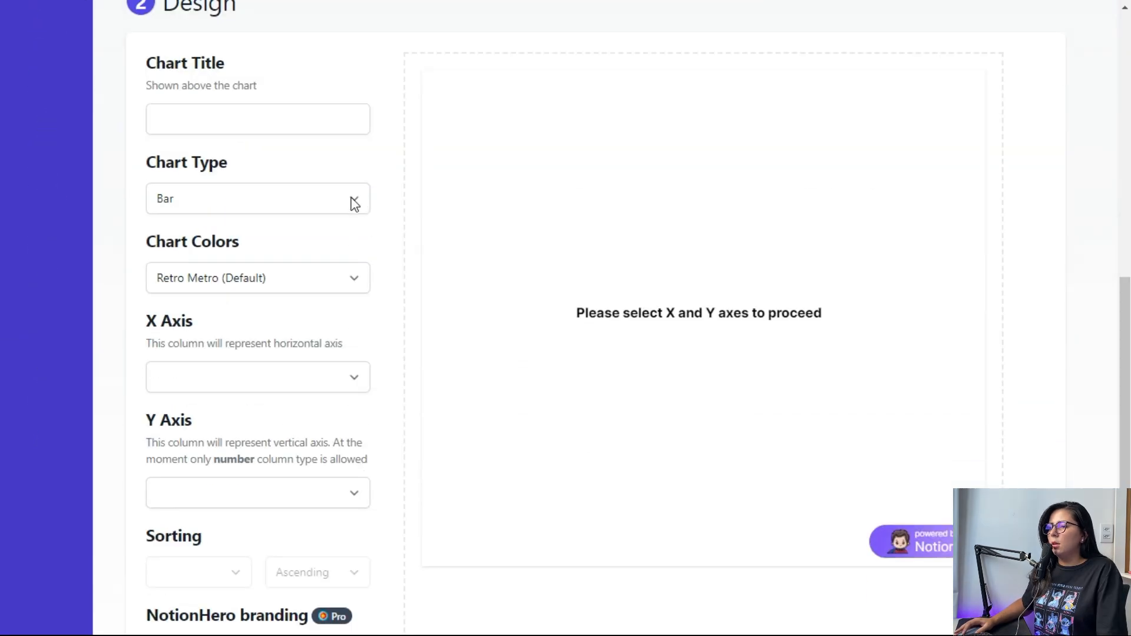
{"action": "left_click", "coordinate": [354, 204]}
{"action": "left_click", "coordinate": [321, 196]}
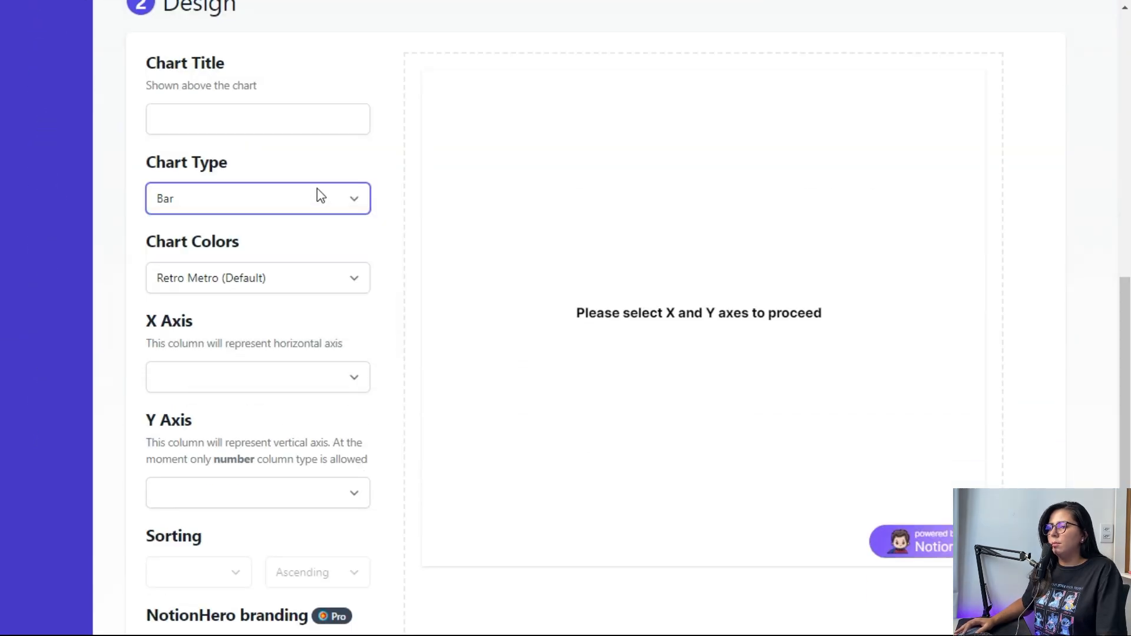
{"action": "left_click", "coordinate": [361, 384]}
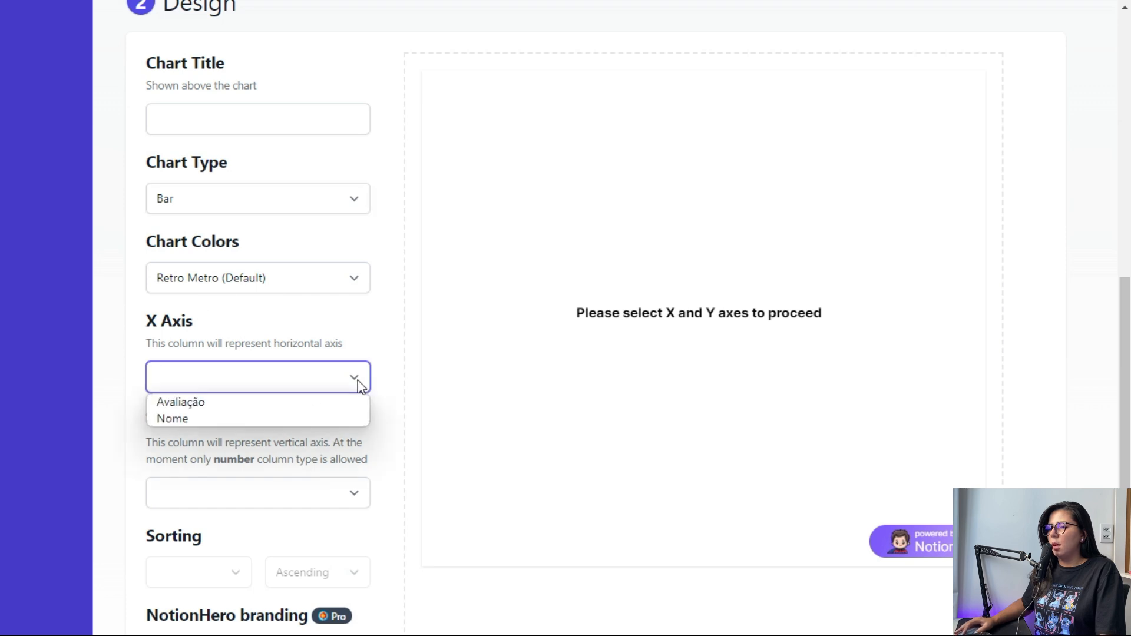
{"action": "left_click", "coordinate": [215, 420]}
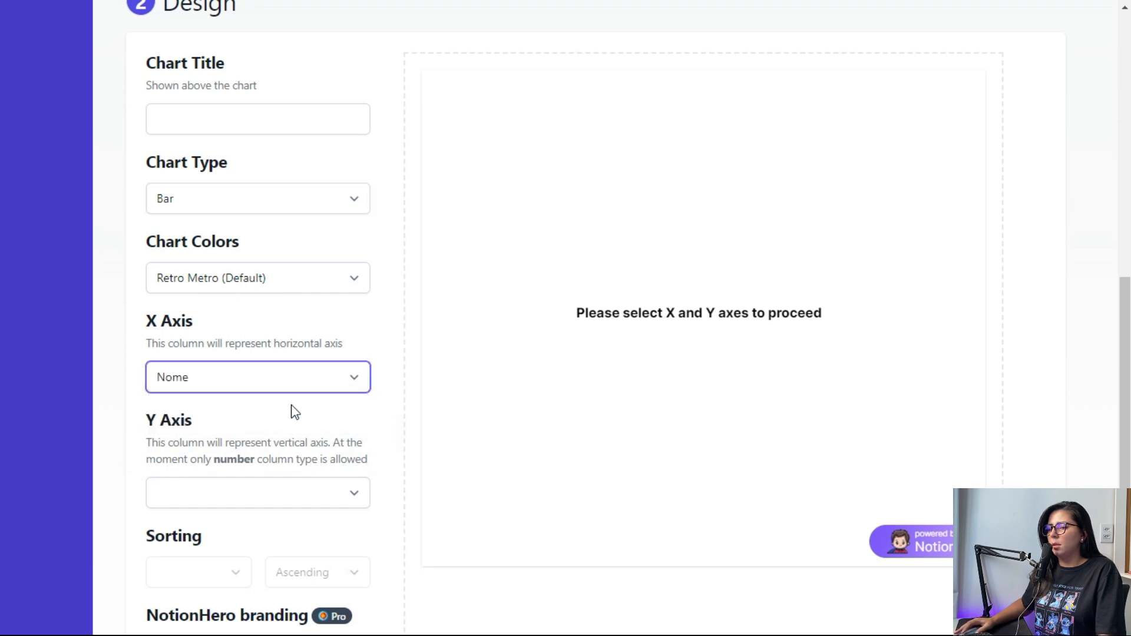
{"action": "left_click", "coordinate": [356, 506]}
{"action": "left_click", "coordinate": [228, 517]}
Preview the ratings as Horizontal Bars, Line, Pie, Doughnut and Area charts.
{"action": "left_click", "coordinate": [313, 213]}
{"action": "left_click", "coordinate": [277, 209]}
{"action": "left_click", "coordinate": [224, 240]}
{"action": "left_click", "coordinate": [286, 209]}
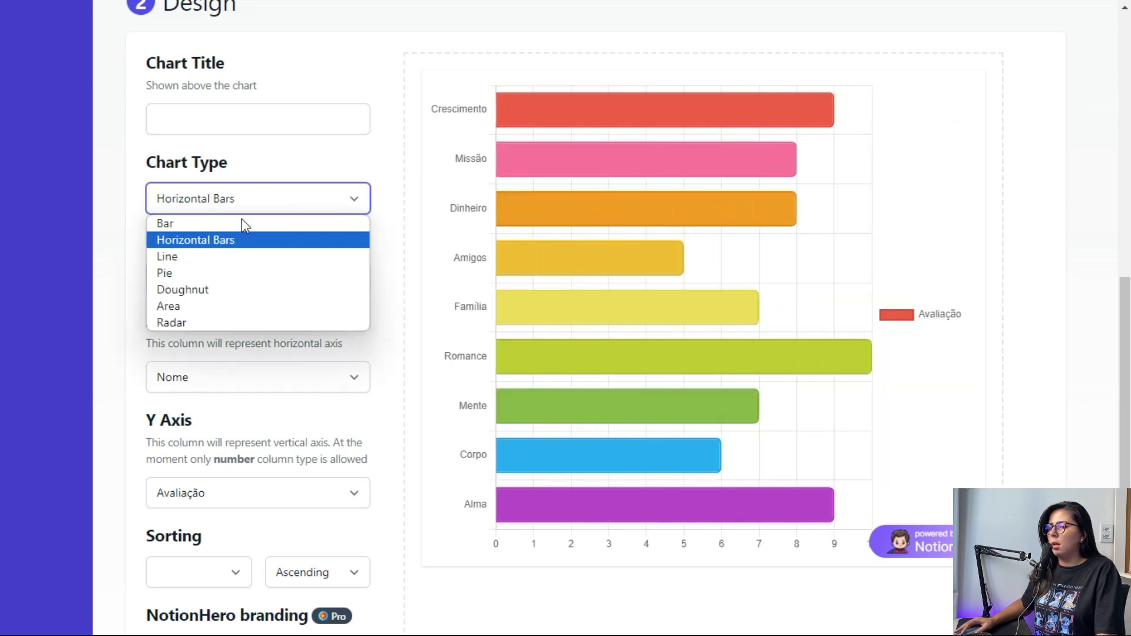
{"action": "left_click", "coordinate": [194, 256]}
{"action": "left_click", "coordinate": [260, 207]}
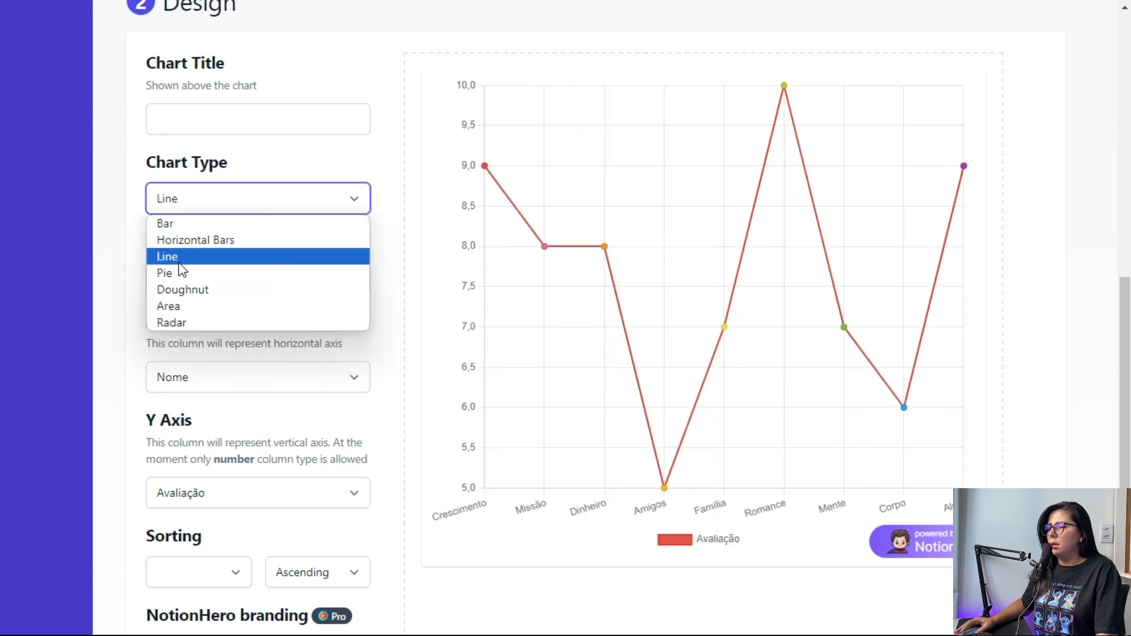
{"action": "left_click", "coordinate": [178, 273]}
{"action": "left_click", "coordinate": [278, 203]}
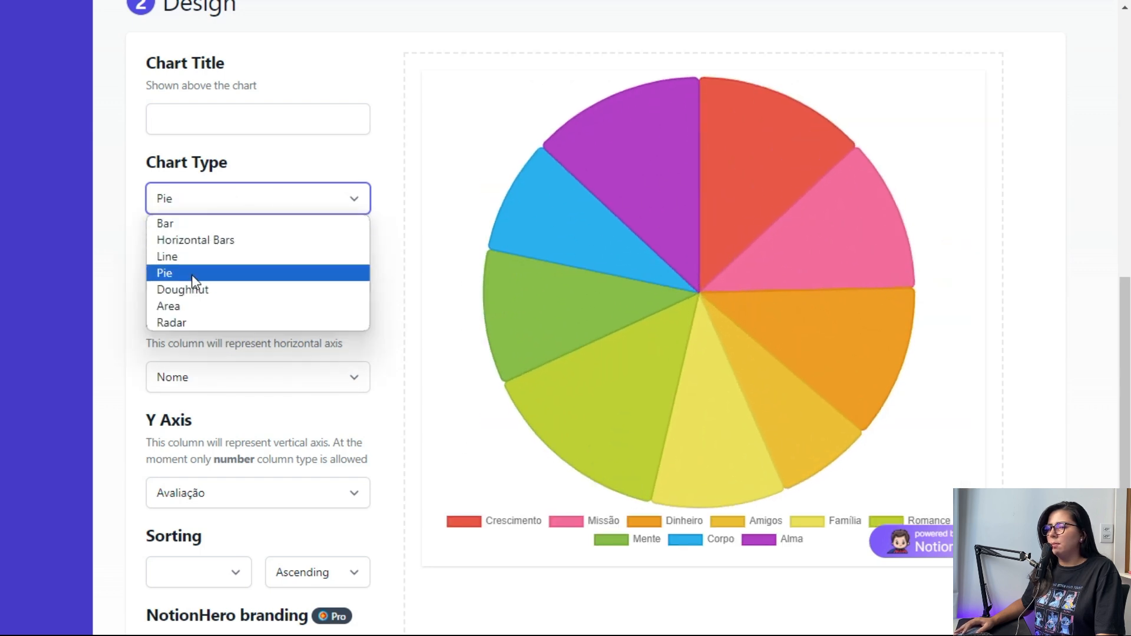
{"action": "left_click", "coordinate": [196, 290]}
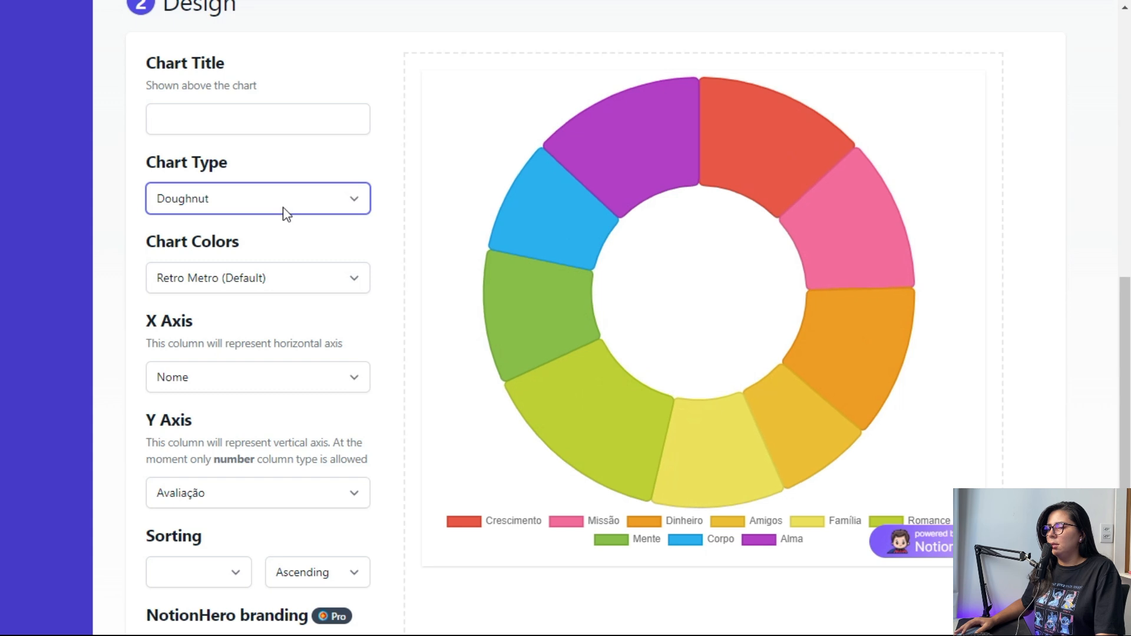
{"action": "left_click", "coordinate": [287, 203]}
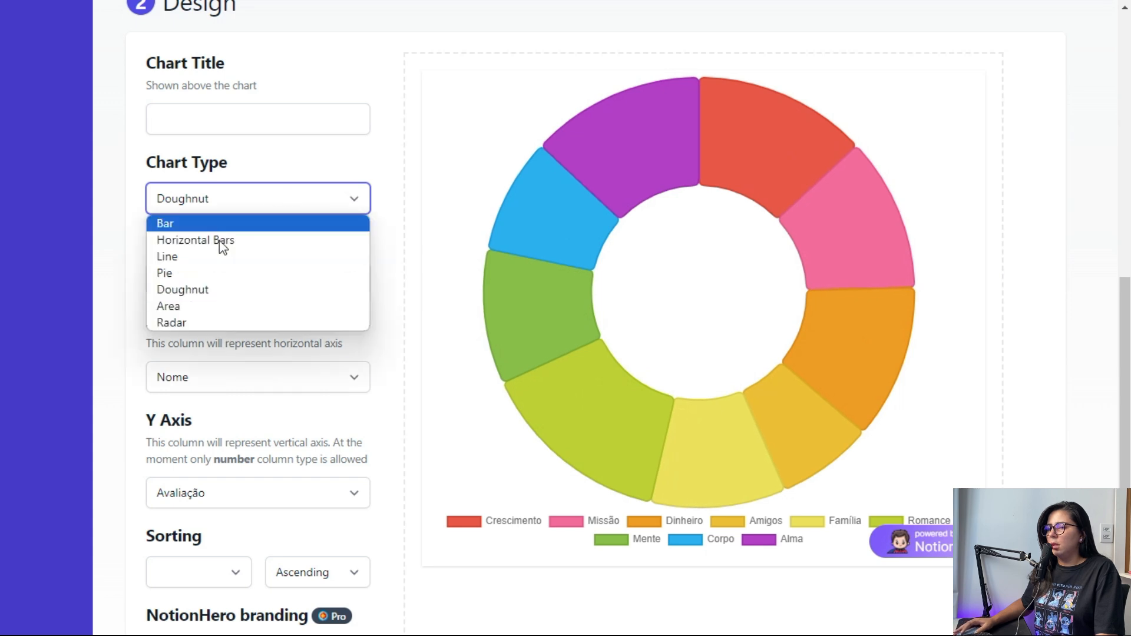
{"action": "left_click", "coordinate": [205, 304]}
Set the chart type to Radar.
{"action": "left_click", "coordinate": [285, 206]}
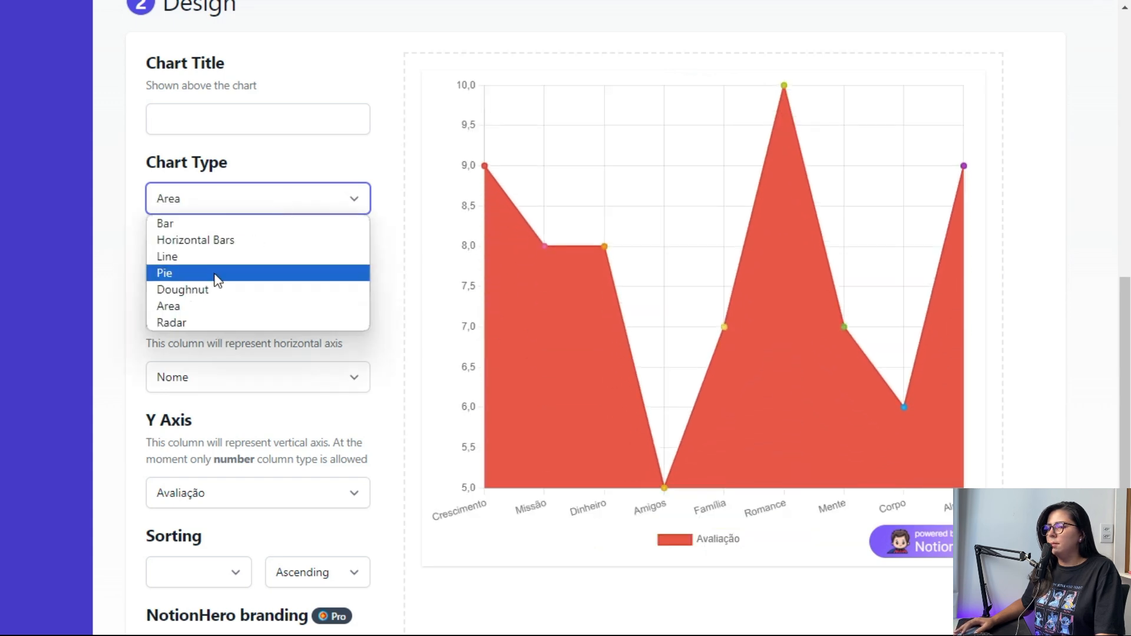
{"action": "left_click", "coordinate": [182, 323]}
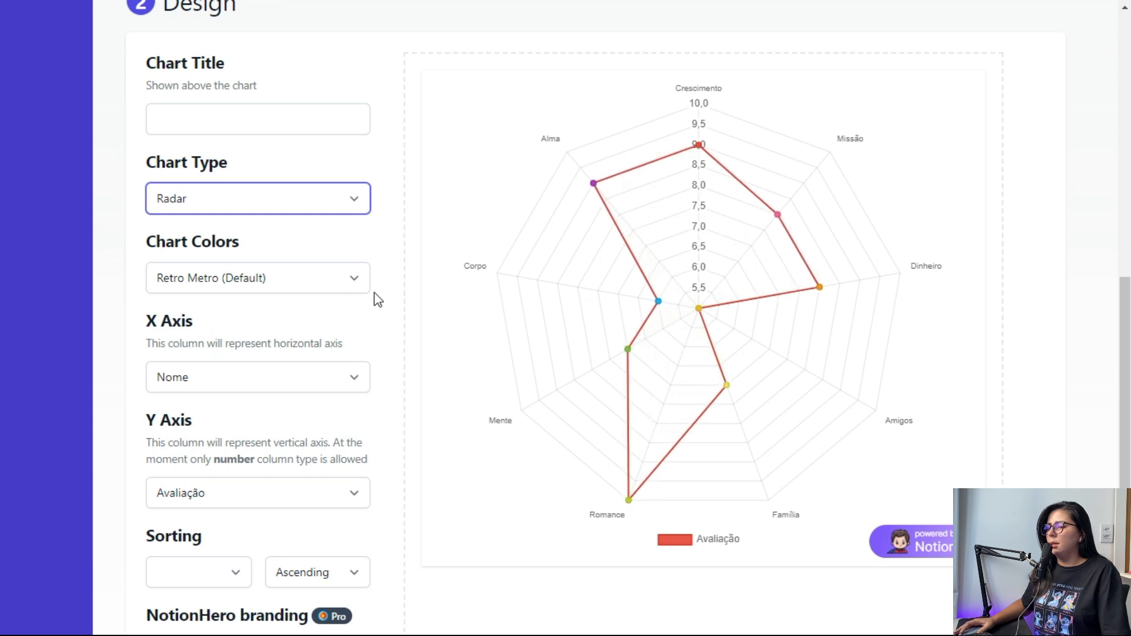
{"action": "scroll", "coordinate": [374, 293], "scroll_direction": "down", "scroll_amount": 2}
{"action": "scroll", "coordinate": [374, 297], "scroll_direction": "up", "scroll_amount": 2}
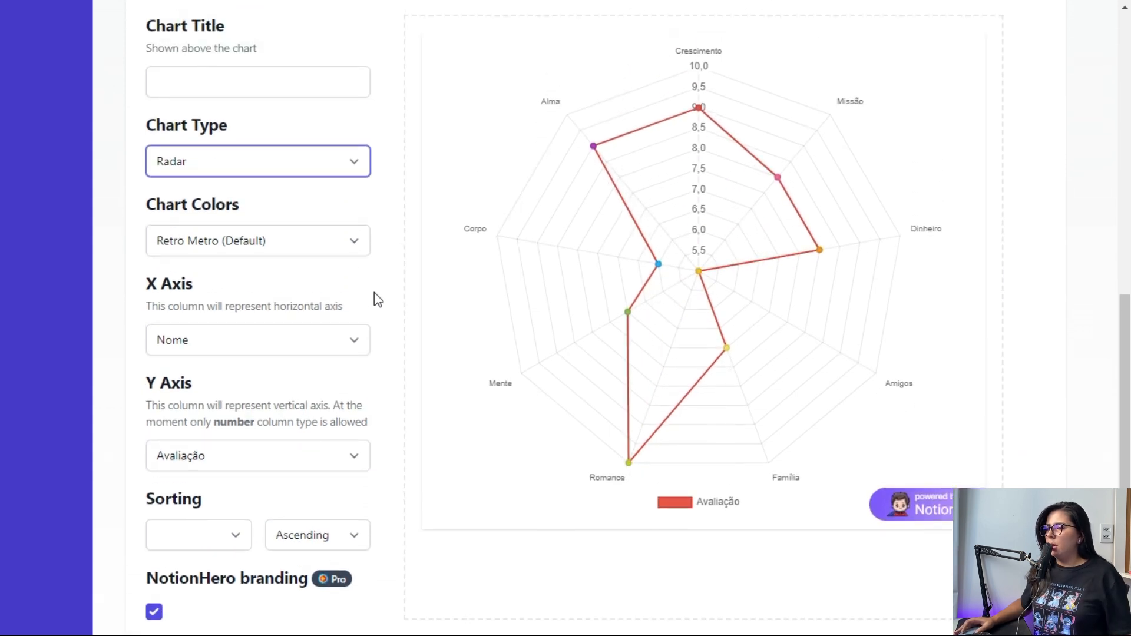
Try the Dutch Field, Spring Pastels, Blues, Orange To Purple and Salmon To Aqua color schemes on the radar chart.
{"action": "scroll", "coordinate": [339, 324], "scroll_direction": "up", "scroll_amount": 2}
{"action": "left_click", "coordinate": [340, 324]}
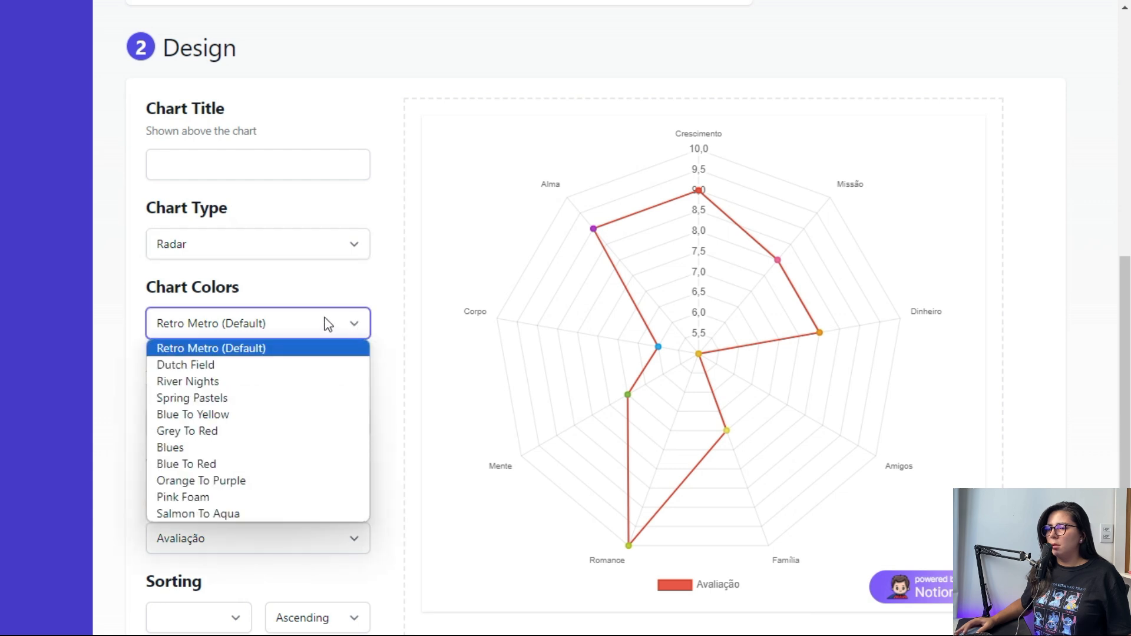
{"action": "left_click", "coordinate": [265, 361]}
{"action": "left_click", "coordinate": [351, 333]}
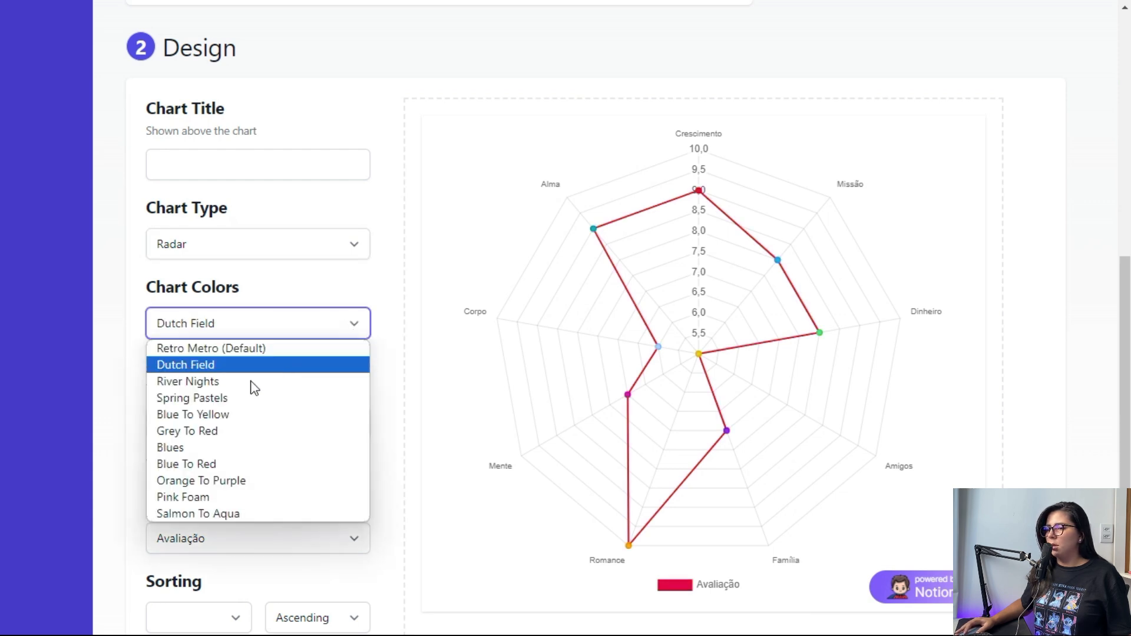
{"action": "left_click", "coordinate": [241, 399]}
{"action": "left_click", "coordinate": [355, 335]}
{"action": "left_click", "coordinate": [220, 449]}
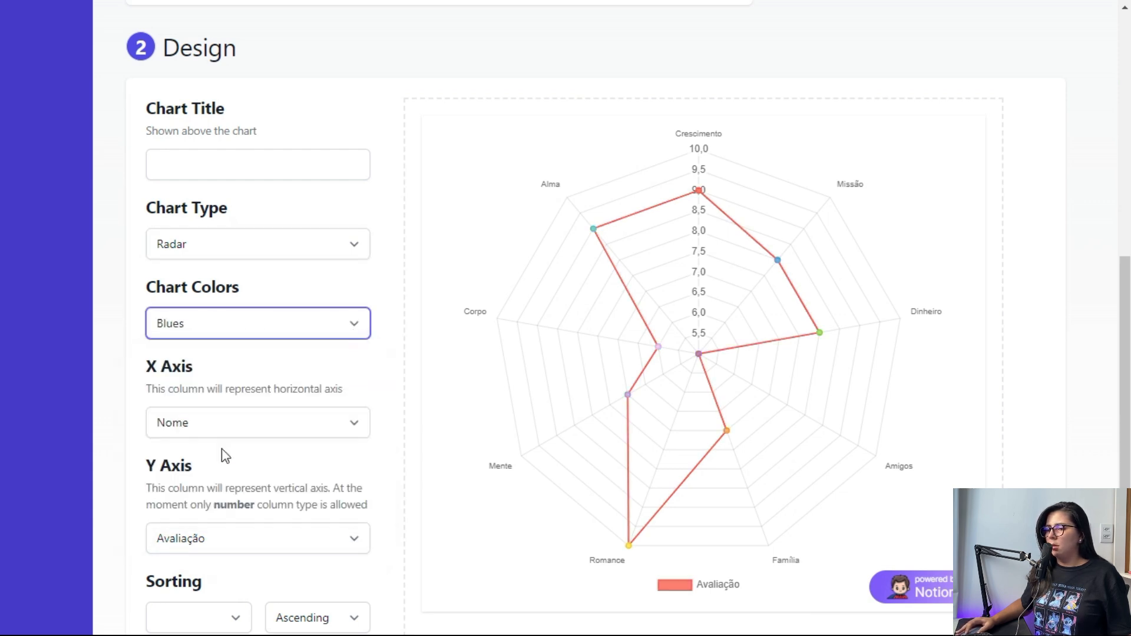
{"action": "left_click", "coordinate": [344, 337]}
{"action": "left_click", "coordinate": [235, 481]}
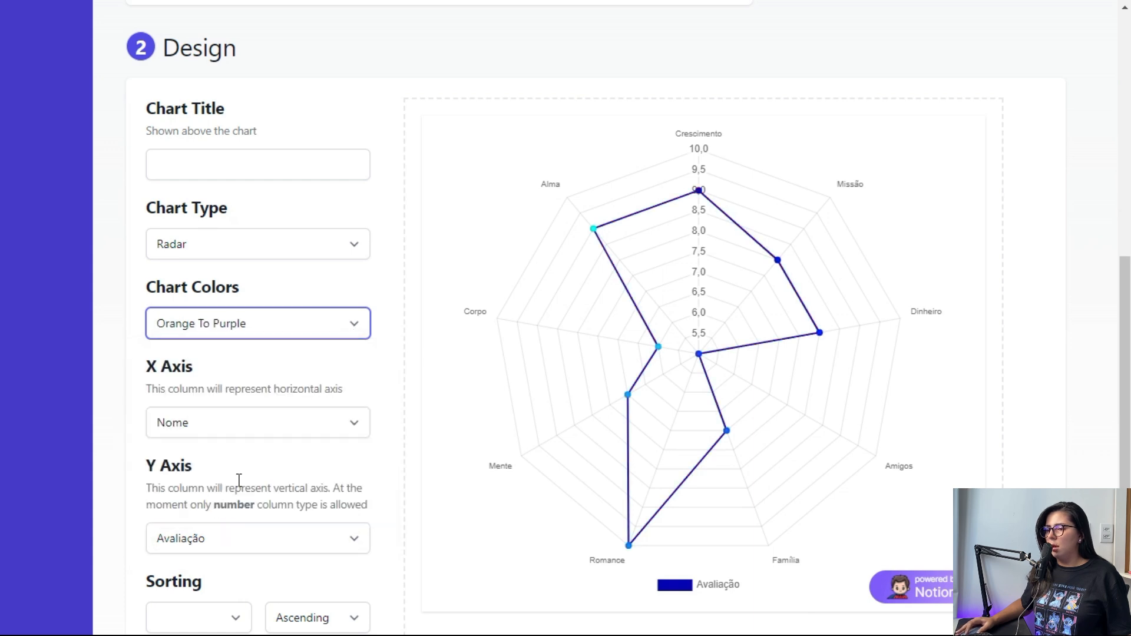
{"action": "left_click", "coordinate": [356, 331]}
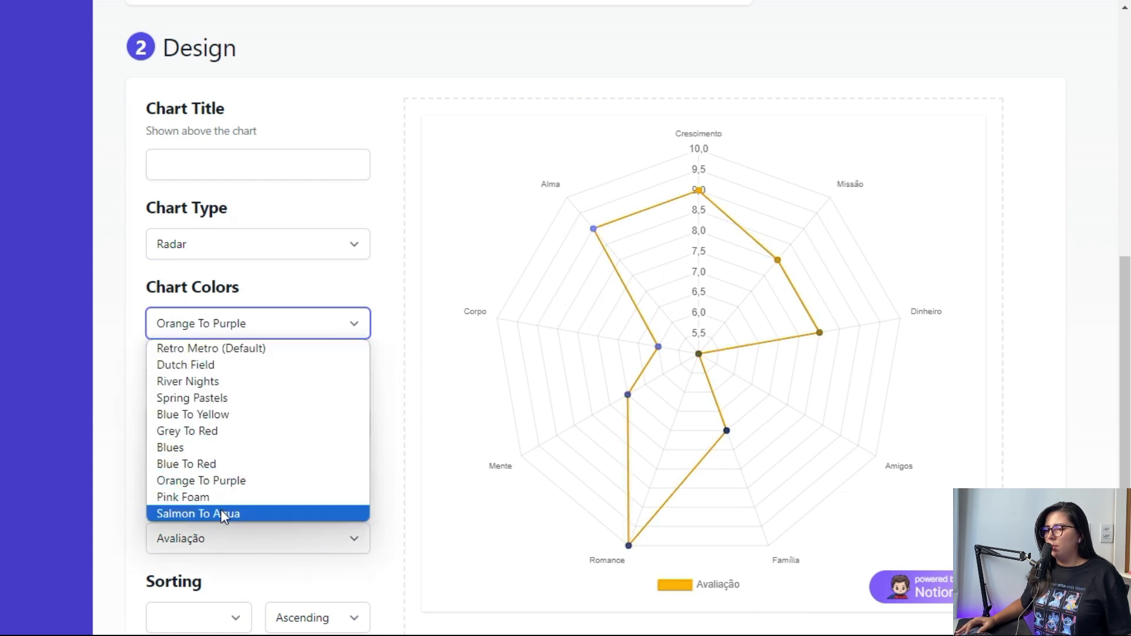
{"action": "left_click", "coordinate": [222, 514]}
Set the radar chart's colors to Pink Foam and save the new chart.
{"action": "left_click", "coordinate": [343, 338]}
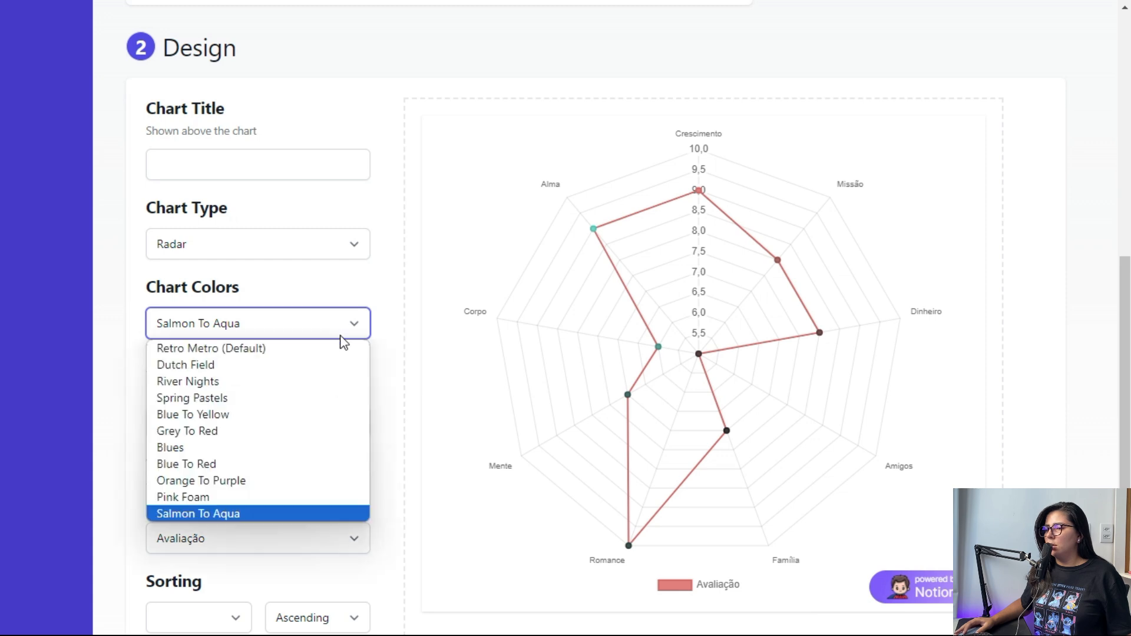
{"action": "left_click", "coordinate": [202, 498]}
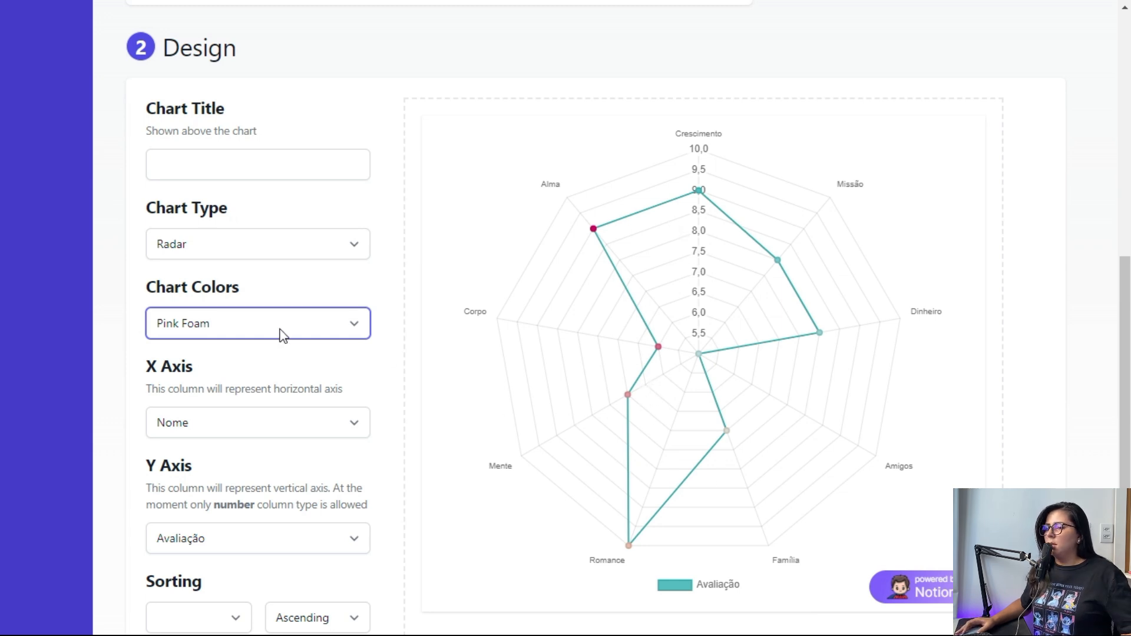
{"action": "scroll", "coordinate": [281, 336], "scroll_direction": "down", "scroll_amount": 3}
{"action": "left_click", "coordinate": [604, 585]}
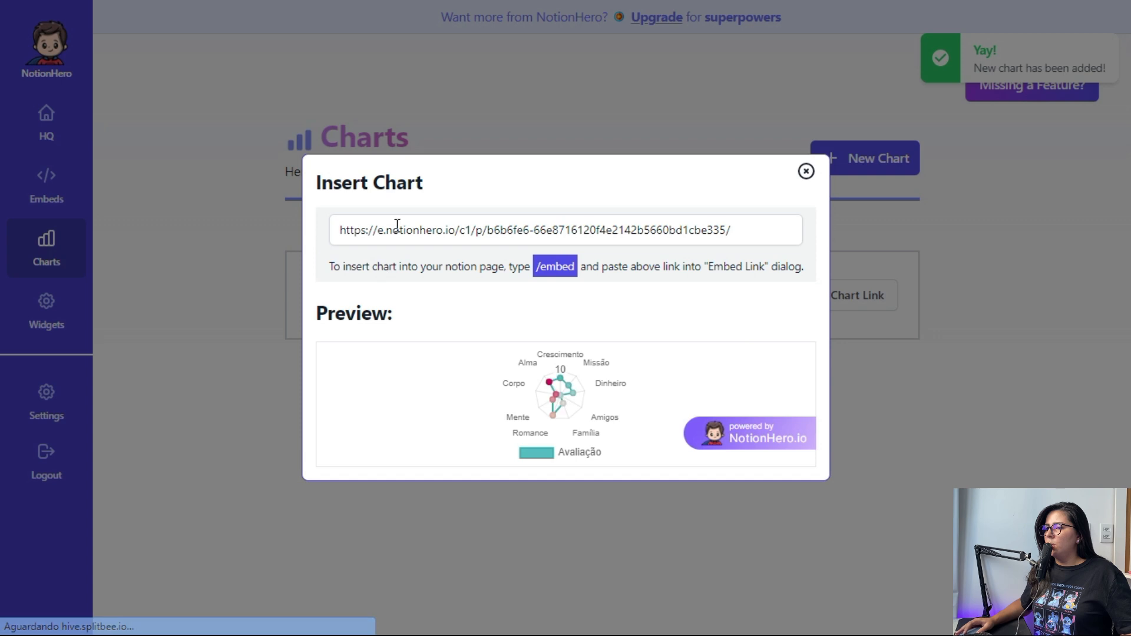
Copy the new chart's embed link and close the Insert Chart dialog.
{"action": "left_click", "coordinate": [685, 230]}
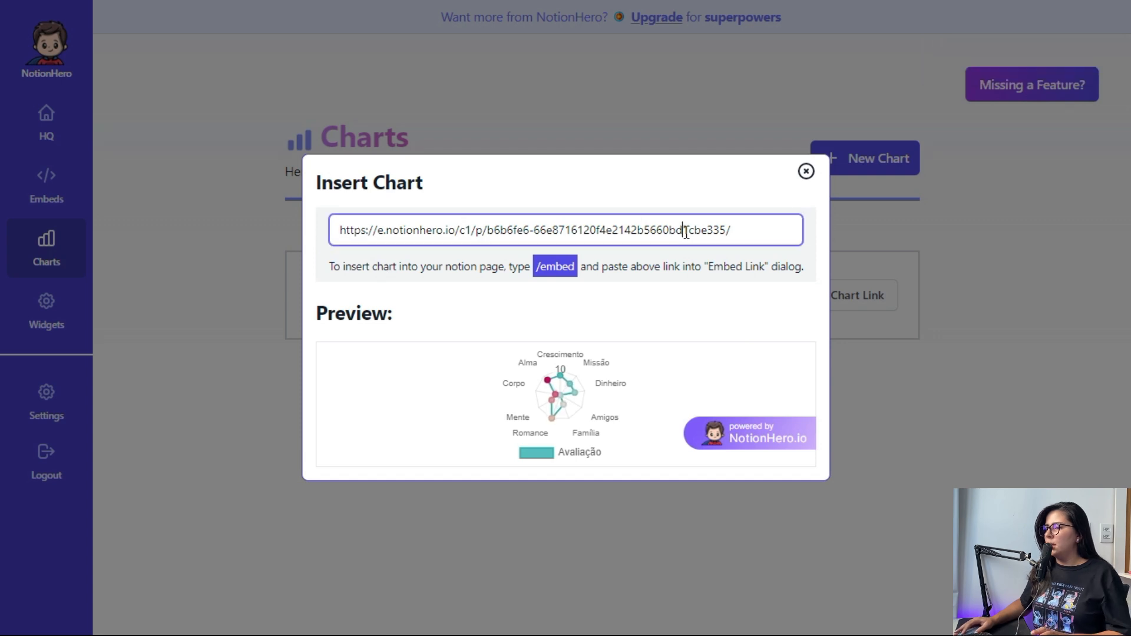
{"action": "key", "text": "ctrl+a"}
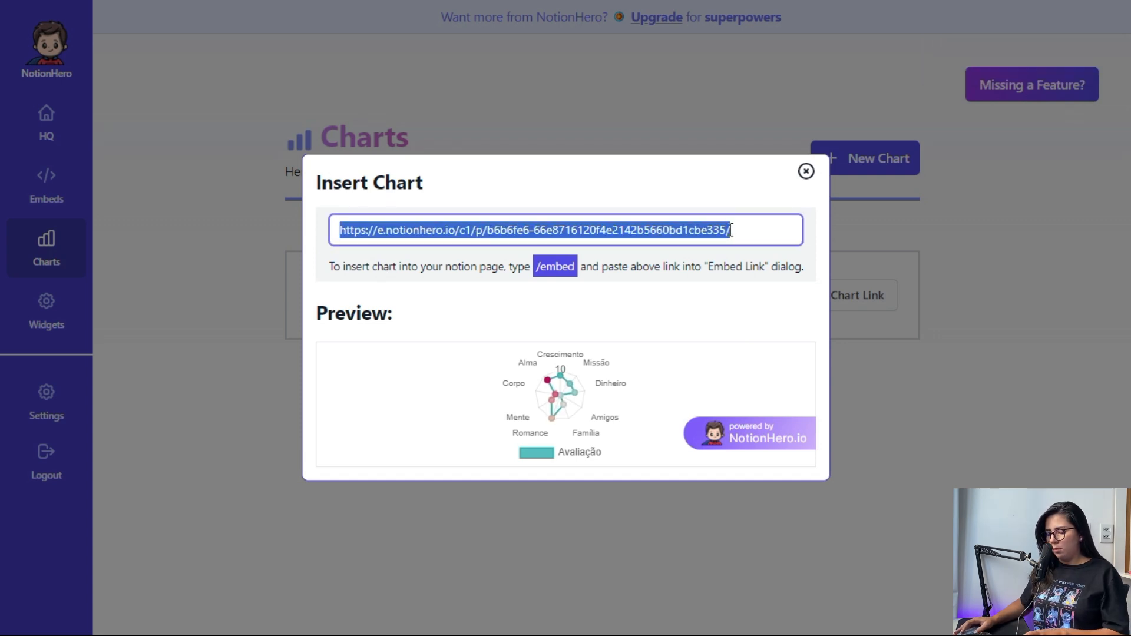
{"action": "left_click", "coordinate": [806, 173]}
Switch to the Roda da Vida page in Notion and embed the copied chart link below the Data Jumbo chart.
{"action": "key", "text": "alt+Tab"}
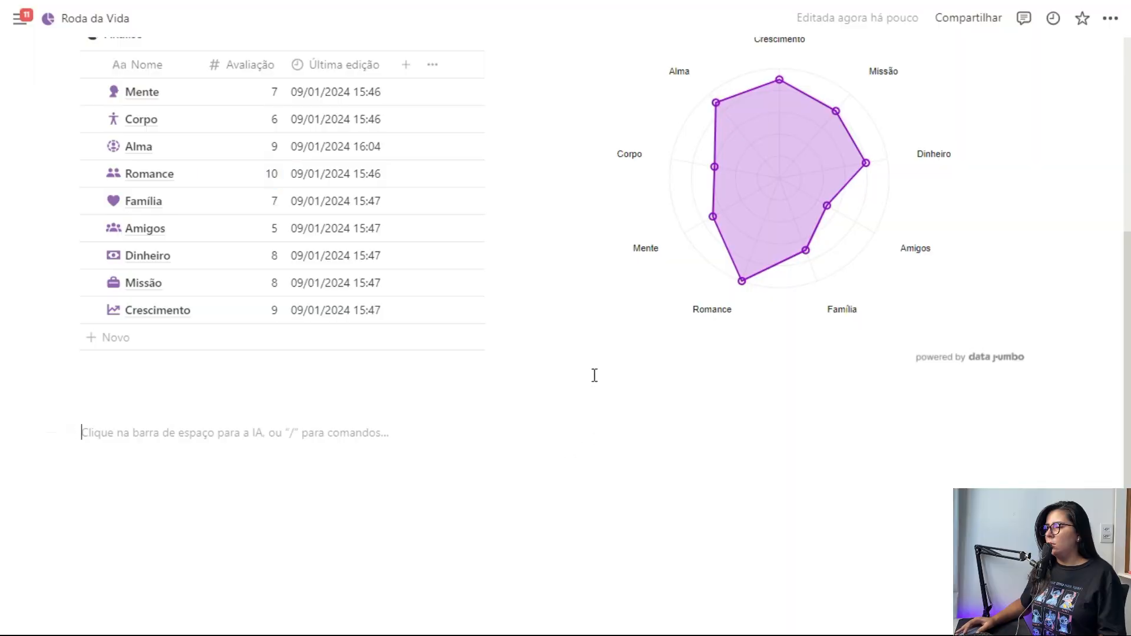
{"action": "left_click", "coordinate": [605, 385]}
{"action": "key", "text": "ctrl+v"}
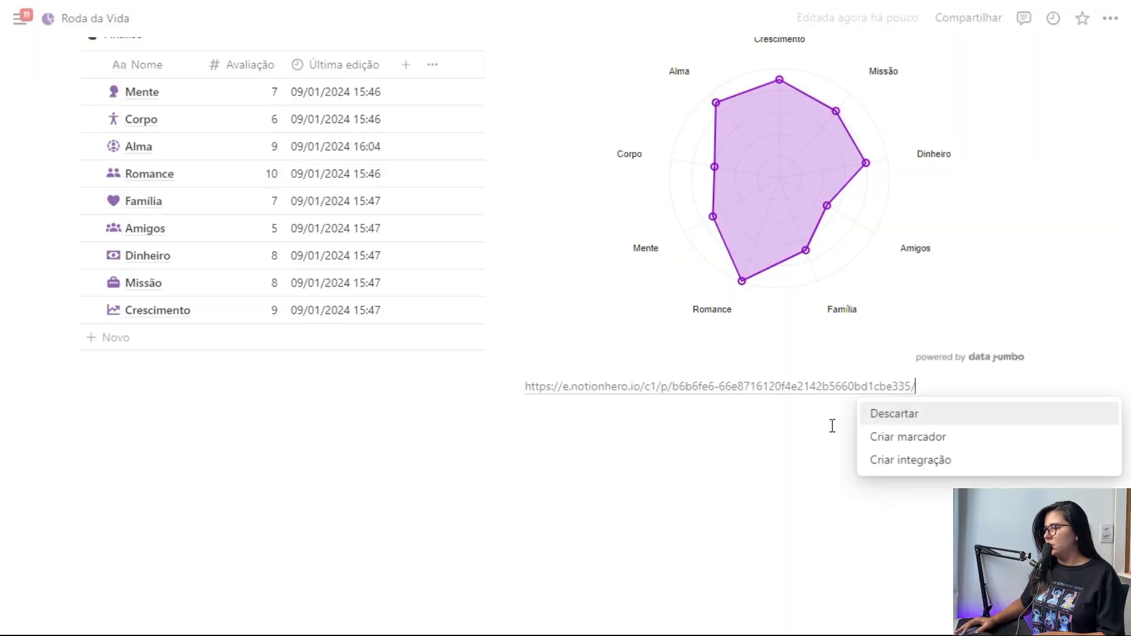
{"action": "left_click", "coordinate": [904, 463]}
Enlarge the embedded NotionHero chart's height so the whole radar and its scale fit, trimming it slightly at the end.
{"action": "scroll", "coordinate": [931, 412], "scroll_direction": "down", "scroll_amount": 4}
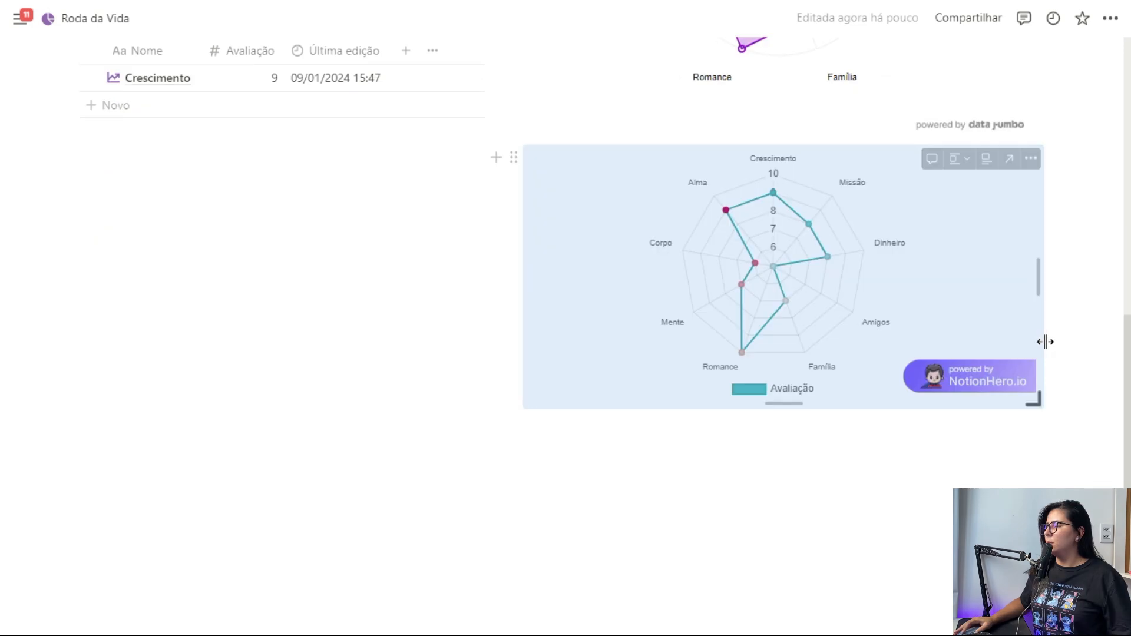
{"action": "left_click_drag", "start_coordinate": [776, 403], "coordinate": [733, 582]}
{"action": "scroll", "coordinate": [737, 560], "scroll_direction": "down", "scroll_amount": 1}
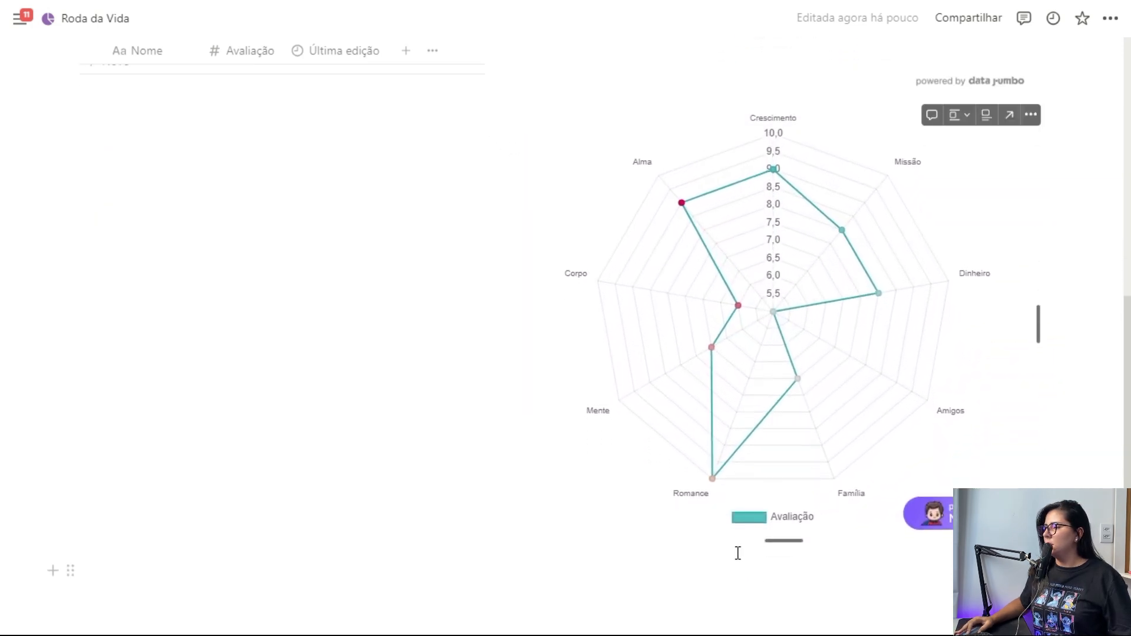
{"action": "left_click_drag", "start_coordinate": [778, 537], "coordinate": [744, 510]}
Compare the Data Jumbo and NotionHero radar charts on the Roda da Vida page, examining their scales and shapes.
{"action": "scroll", "coordinate": [1063, 308], "scroll_direction": "up", "scroll_amount": 8}
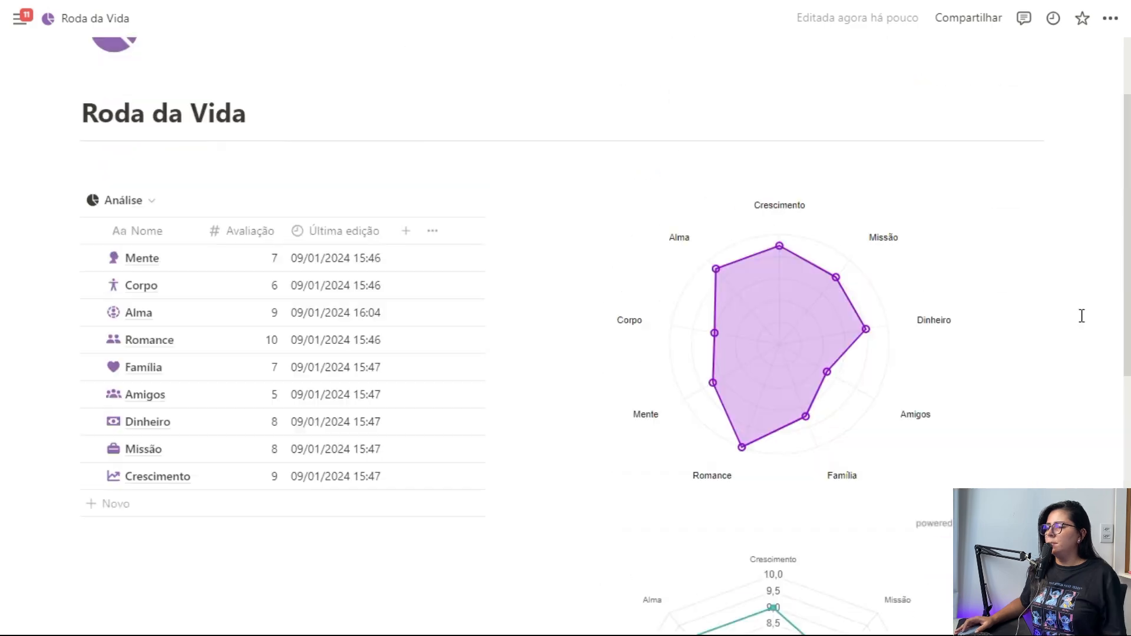
{"action": "scroll", "coordinate": [1078, 315], "scroll_direction": "down", "scroll_amount": 7}
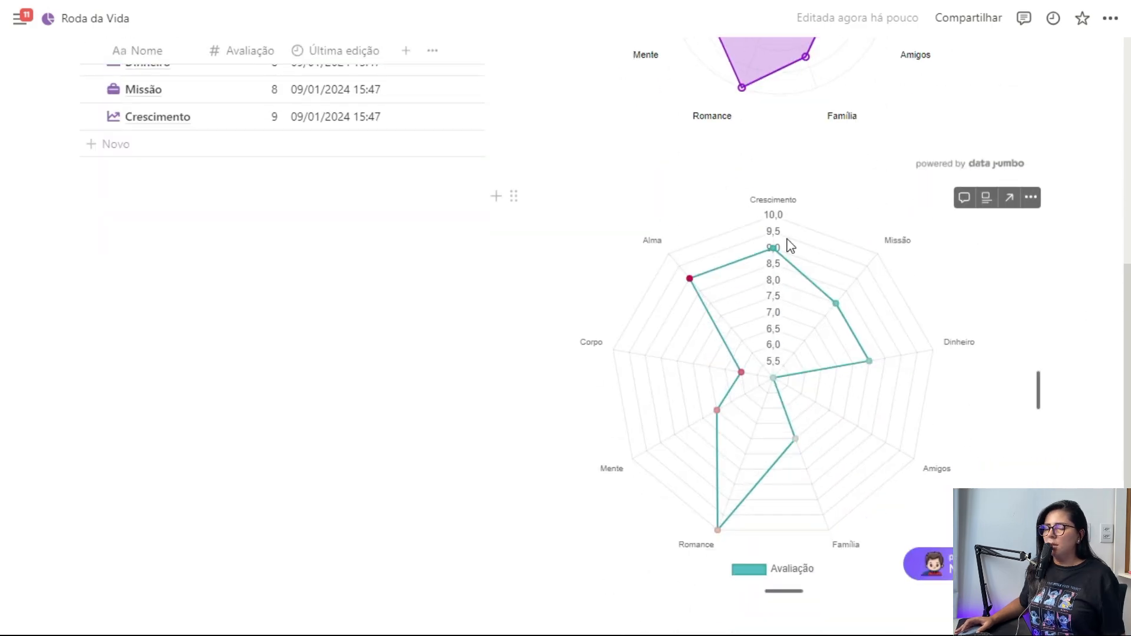
{"action": "scroll", "coordinate": [767, 324], "scroll_direction": "up", "scroll_amount": 3}
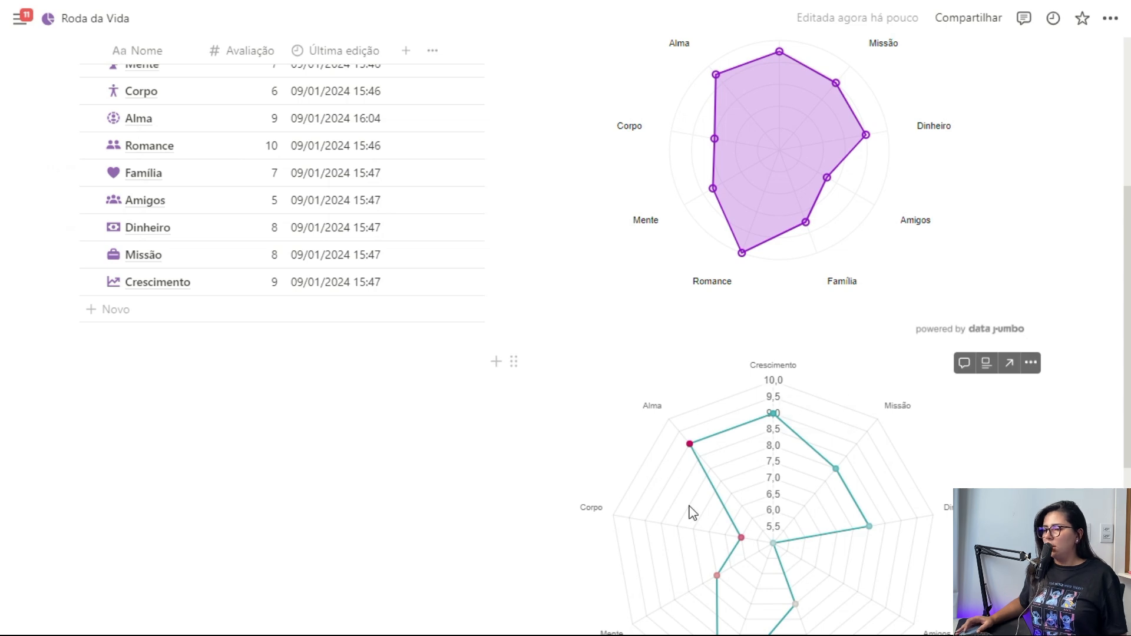
{"action": "scroll", "coordinate": [692, 513], "scroll_direction": "up", "scroll_amount": 4}
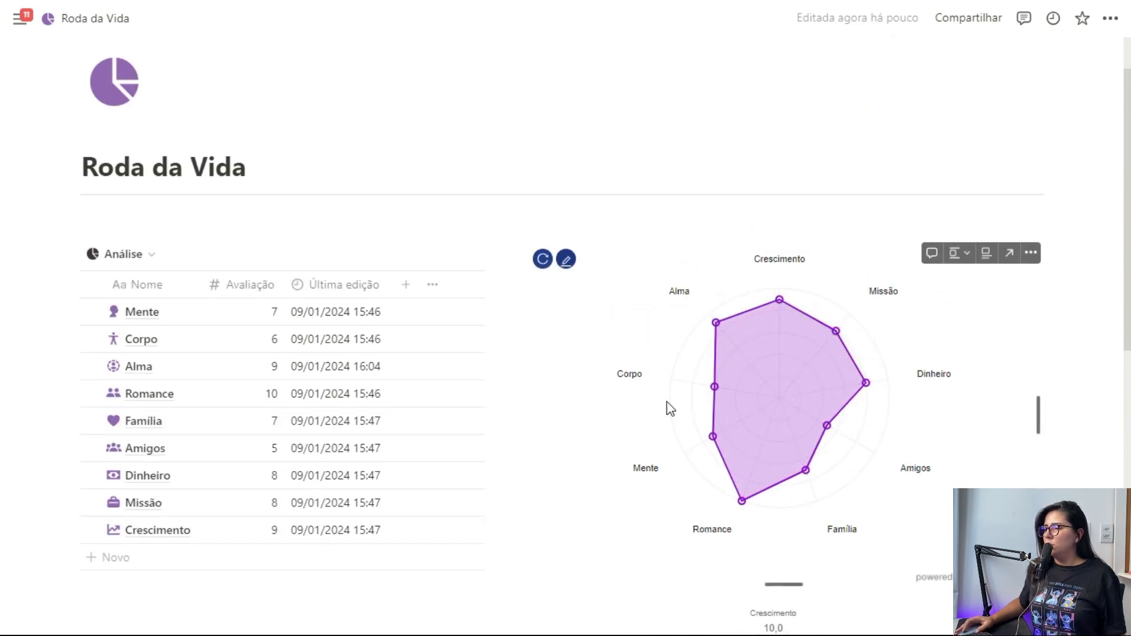
{"action": "scroll", "coordinate": [784, 342], "scroll_direction": "down", "scroll_amount": 5}
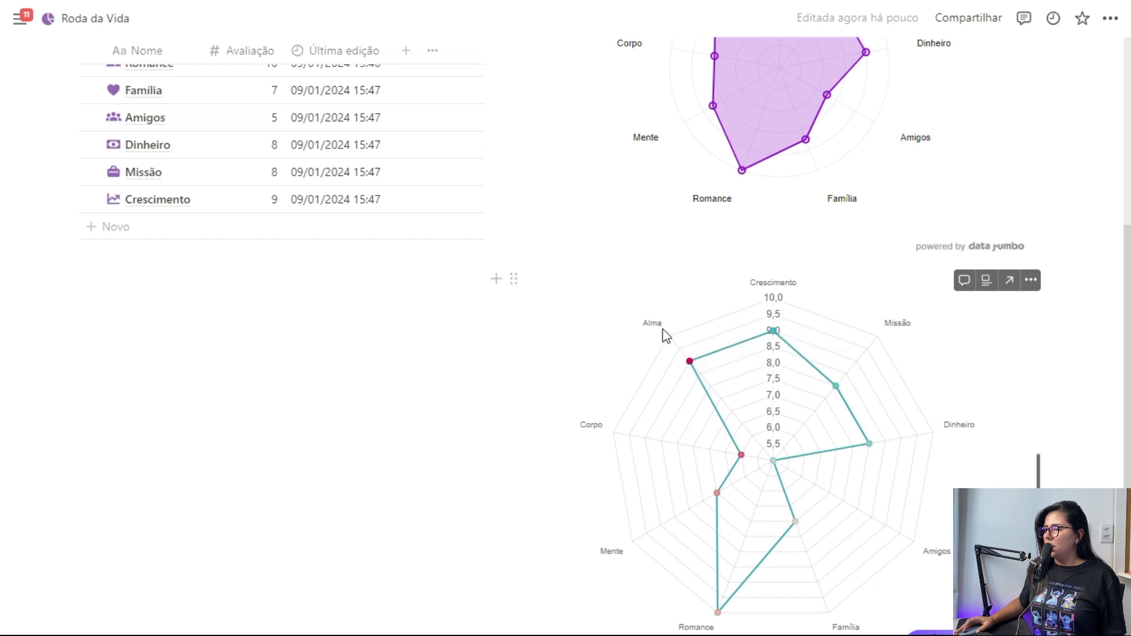
{"action": "mouse_move", "coordinate": [689, 364]}
{"action": "scroll", "coordinate": [750, 471], "scroll_direction": "up", "scroll_amount": 6}
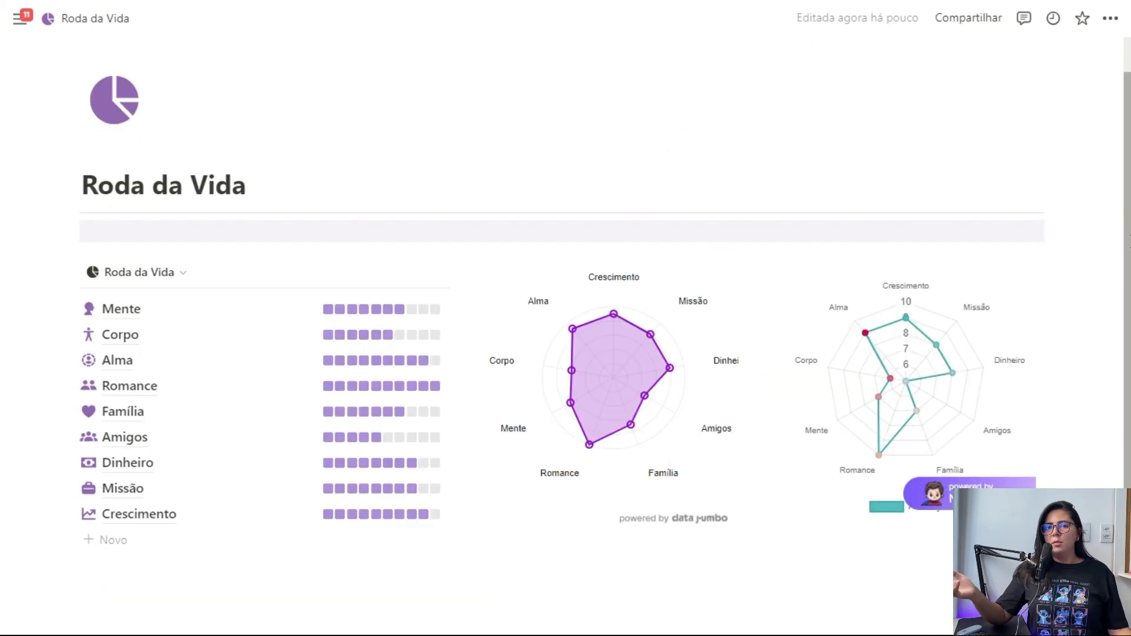